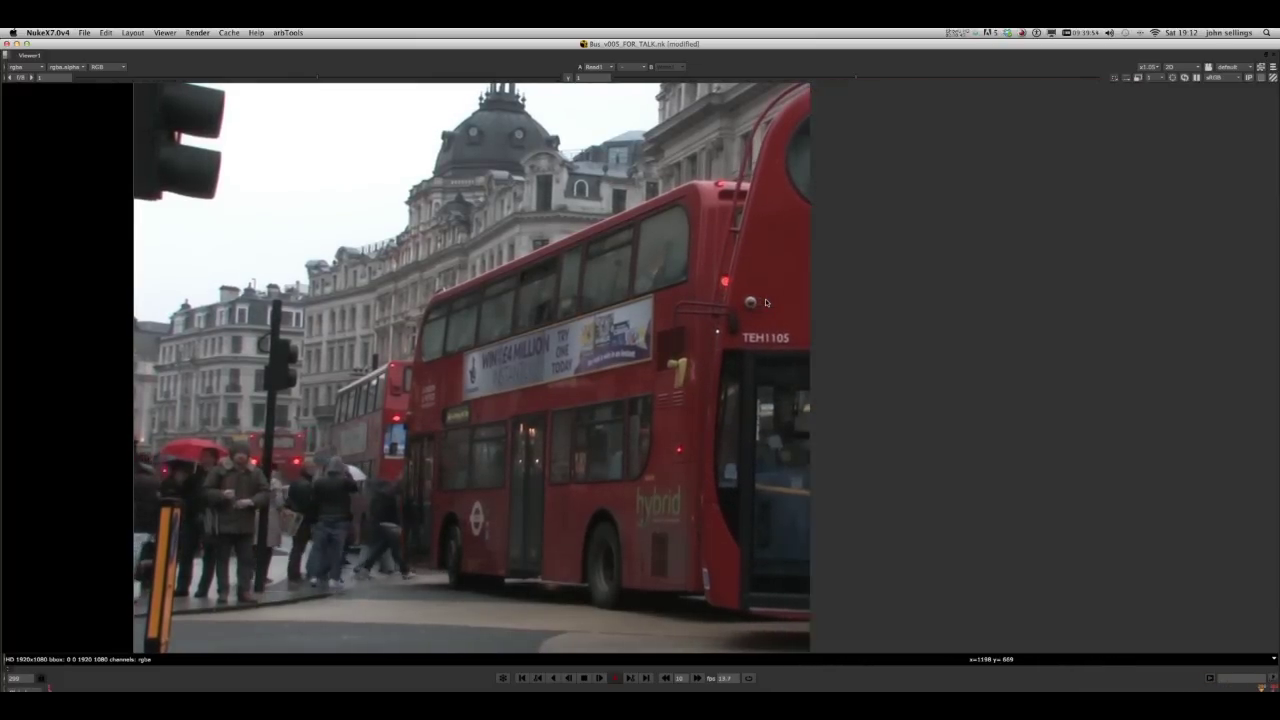
# Restore the panel layout from the full-screen viewer so the node graph shows beside the bus footage
pyautogui.press('space')
pyautogui.scroll(2, 1088, 219)
pyautogui.scroll(-1, 1103, 228)
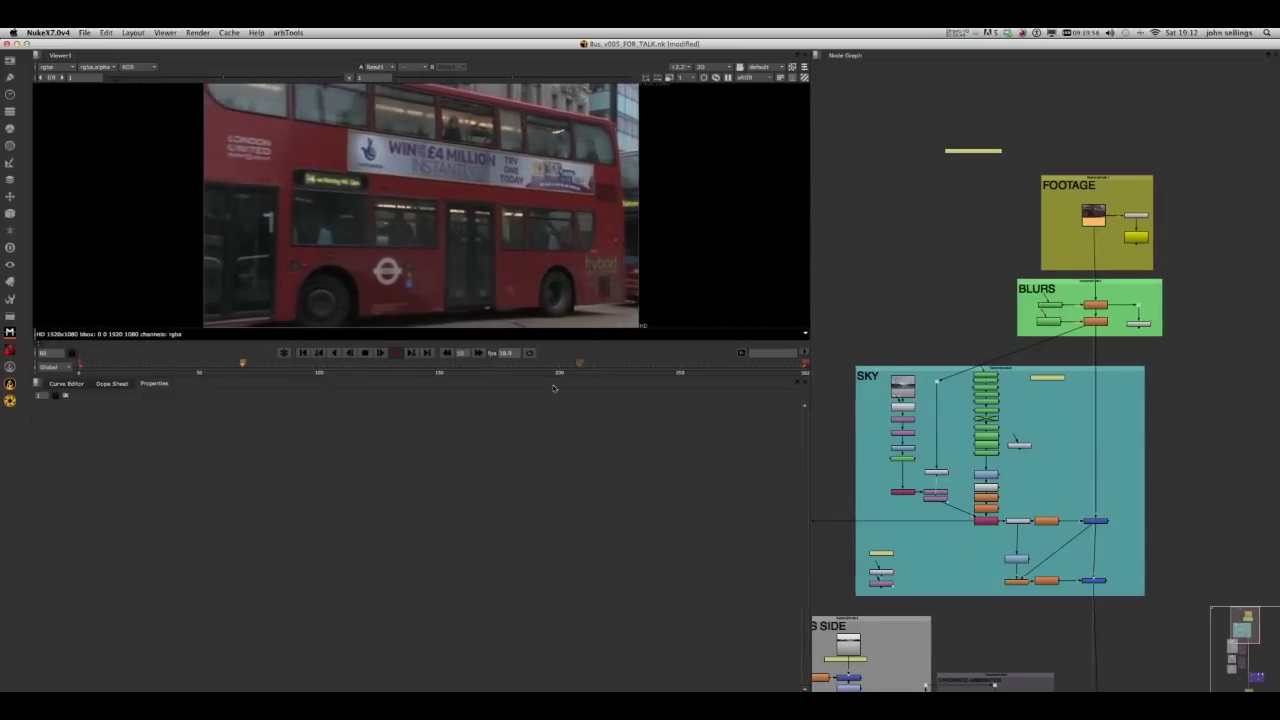
# Switch to mocha Pro and scrub through the bus shot with the bus-side layer selected to check its grid insert
pyautogui.press('super+Tab')
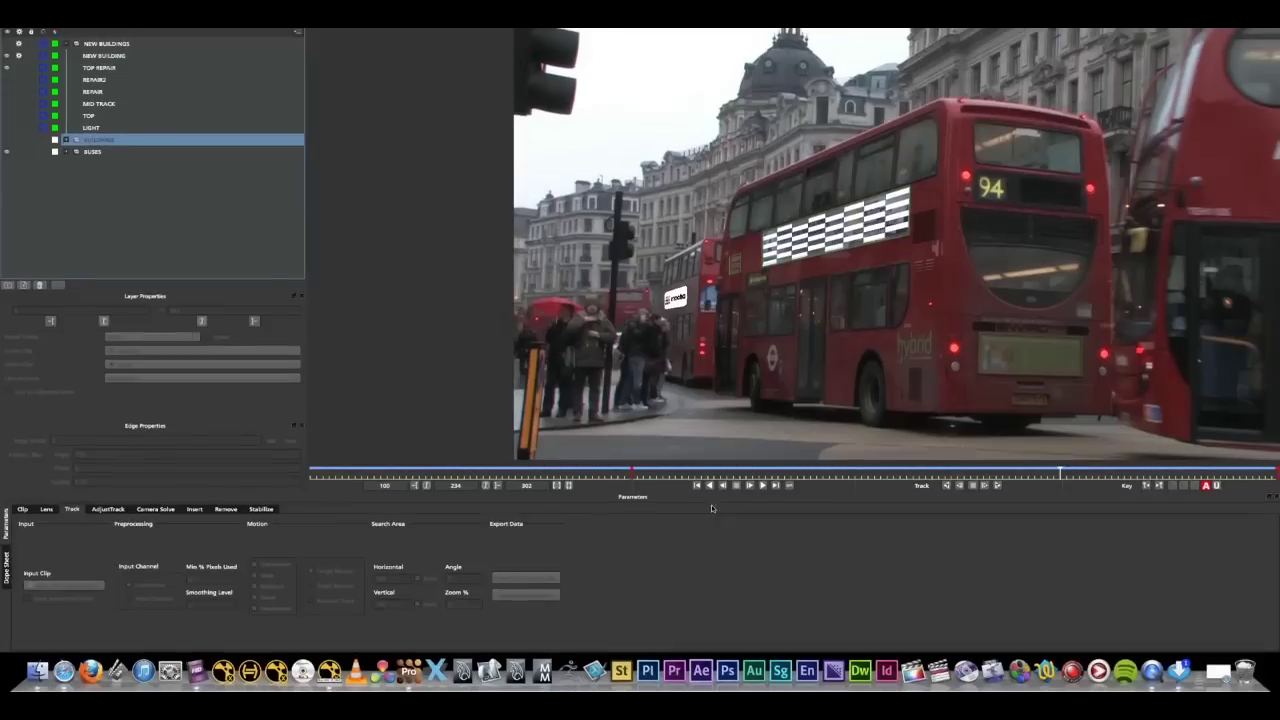
pyautogui.click(533, 472)
pyautogui.moveTo(533, 472); pyautogui.dragTo(415, 472)
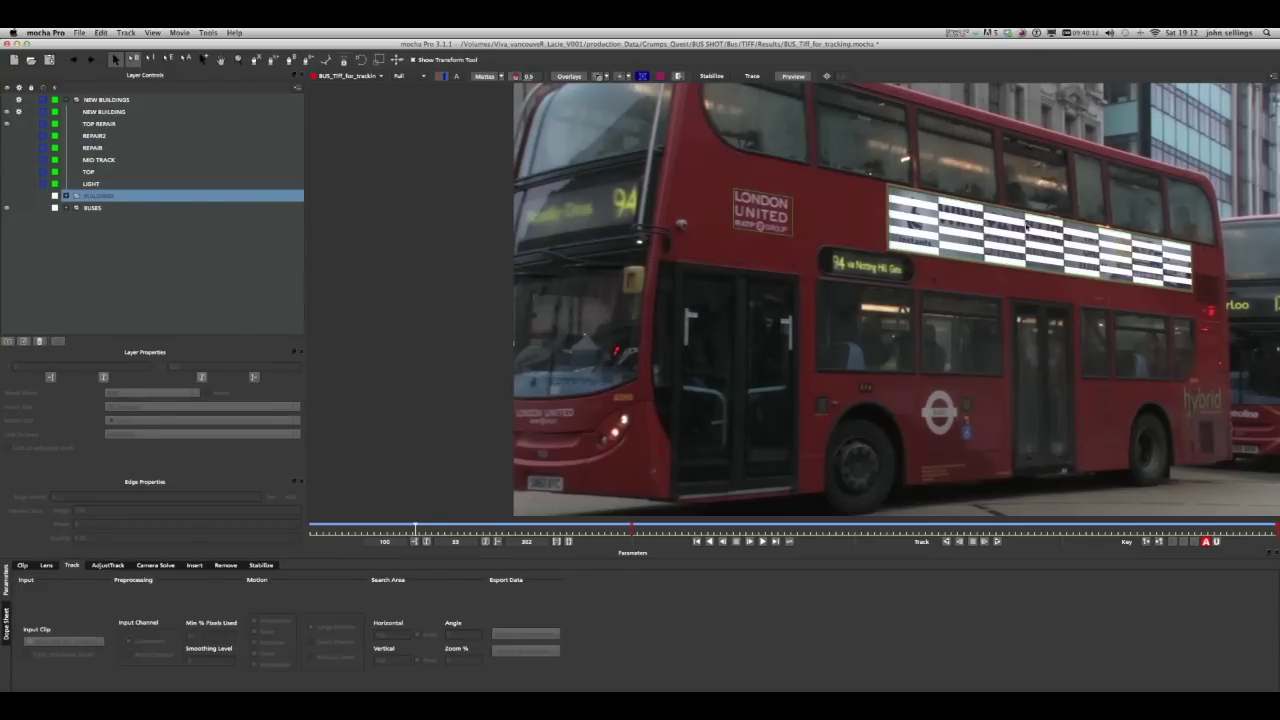
pyautogui.click(1013, 216)
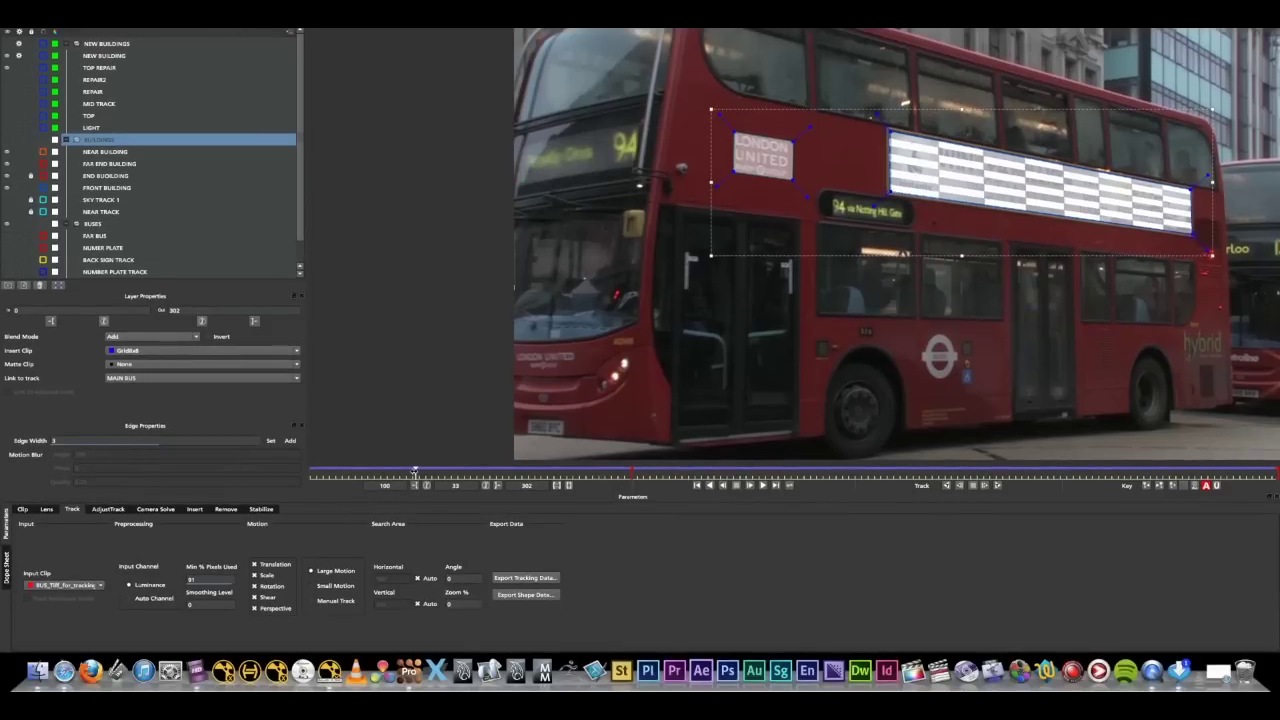
pyautogui.moveTo(415, 470); pyautogui.dragTo(881, 472)
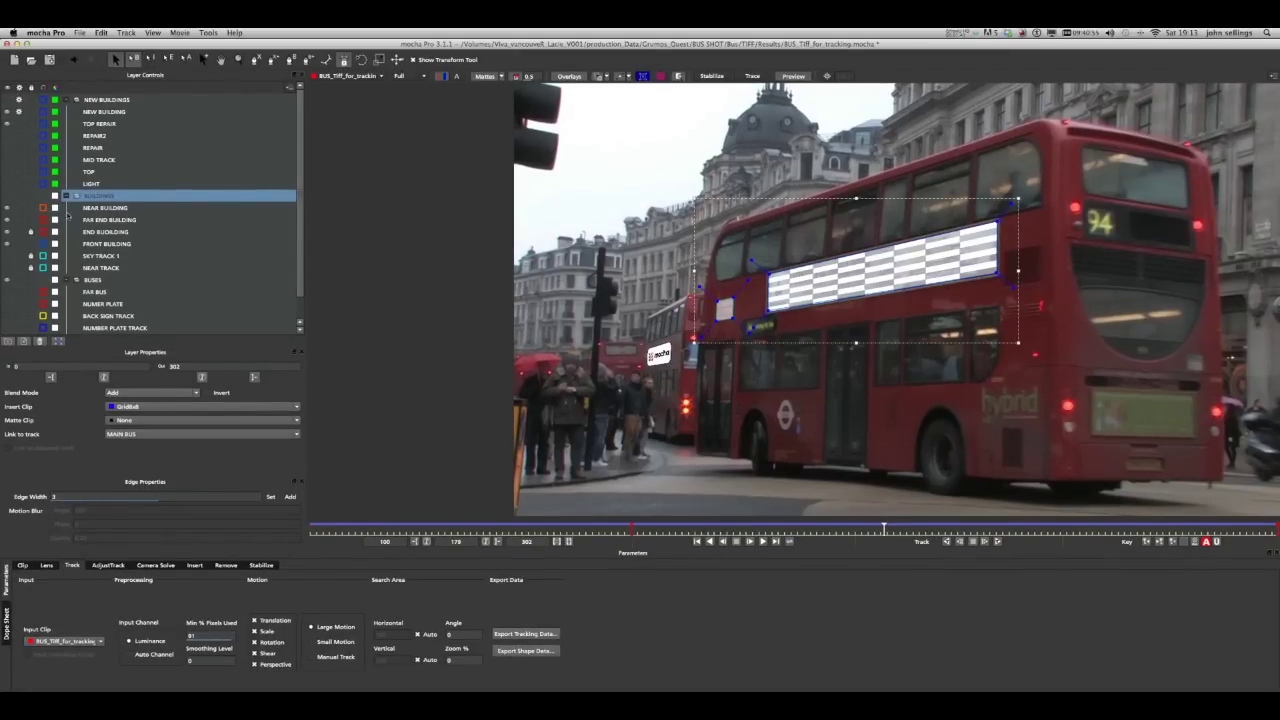
# Examine the layer organisation by collapsing the BUSES group and selecting the FRONT BUILDING layer, then the BUILDINGS and NEW BUILDINGS groups
pyautogui.click(70, 280)
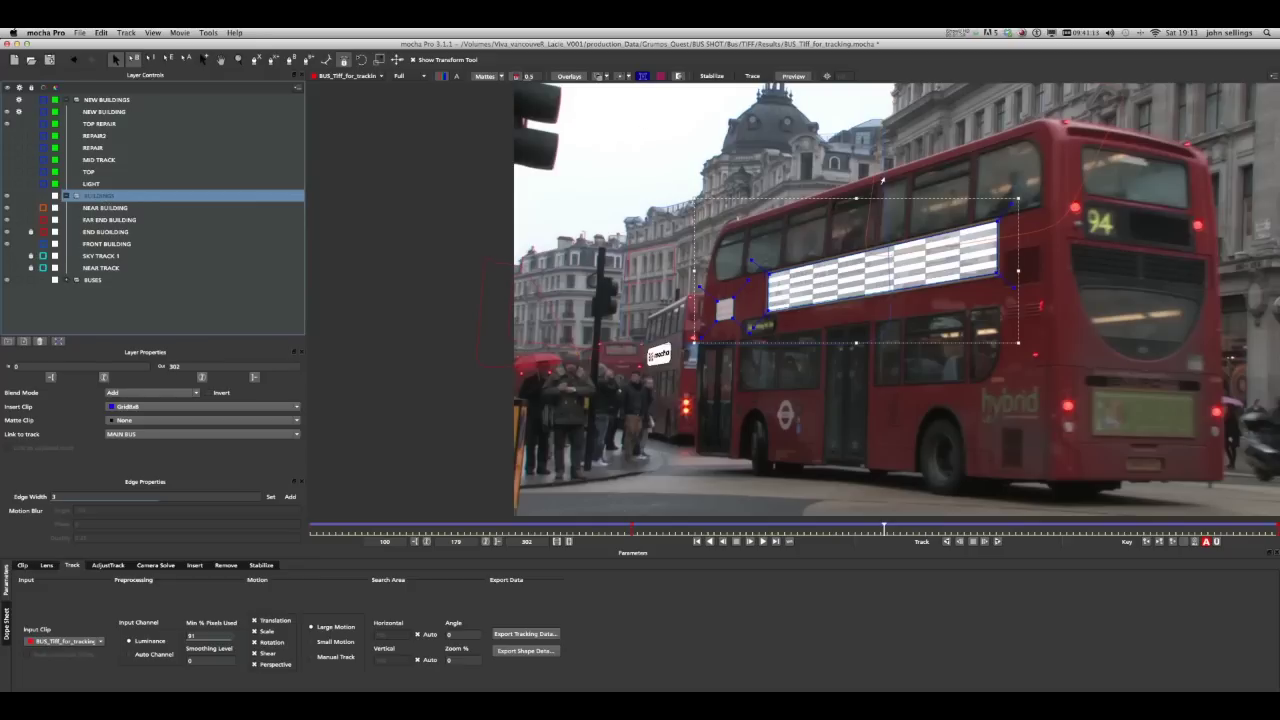
pyautogui.click(876, 122)
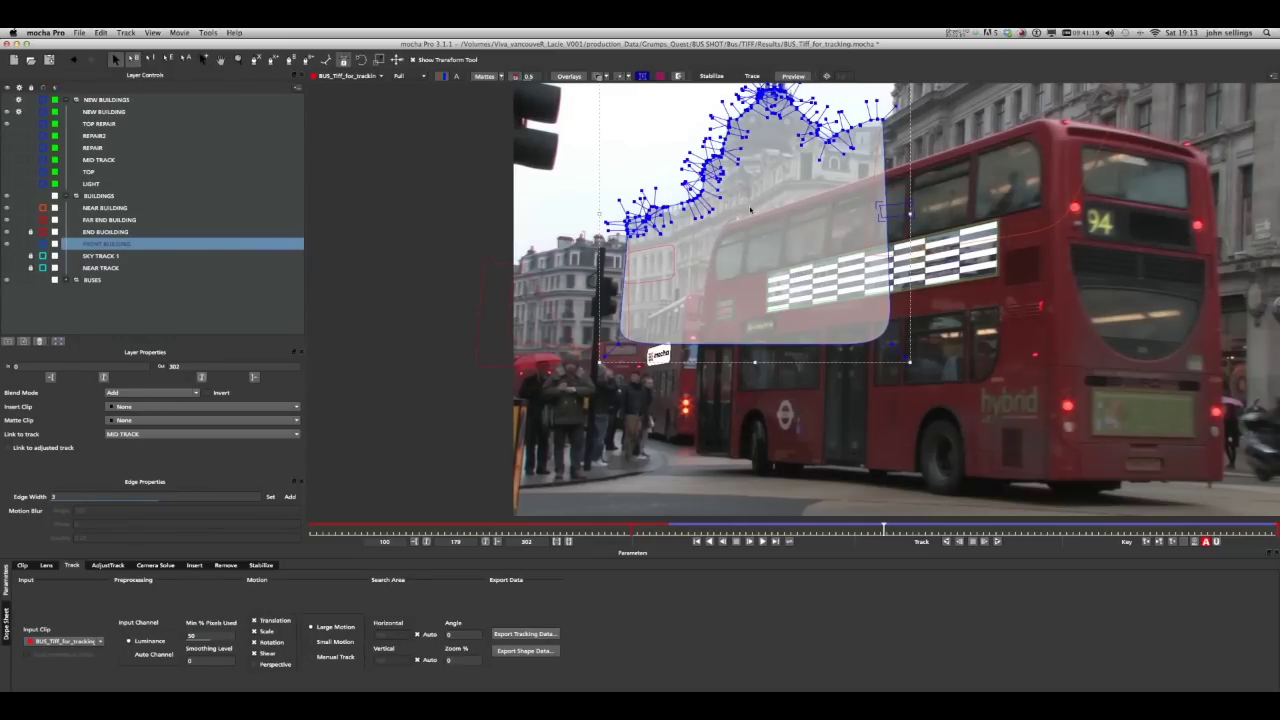
pyautogui.click(100, 196)
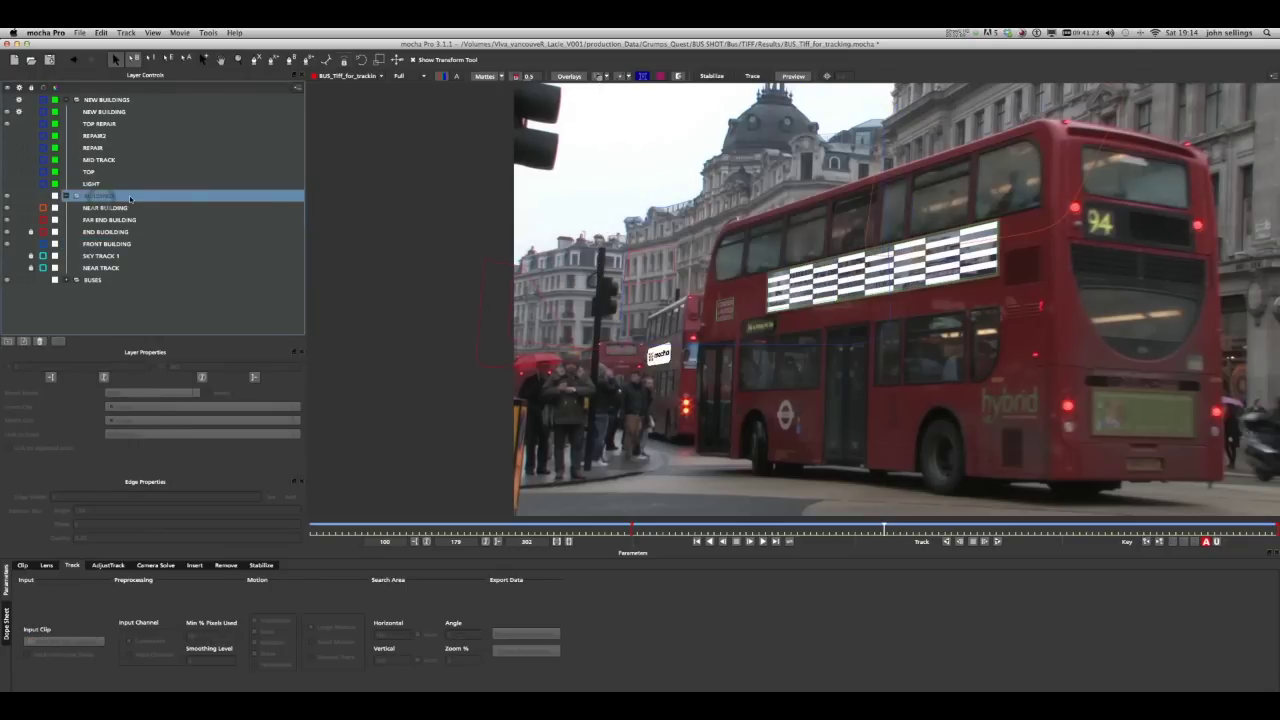
pyautogui.press('t')
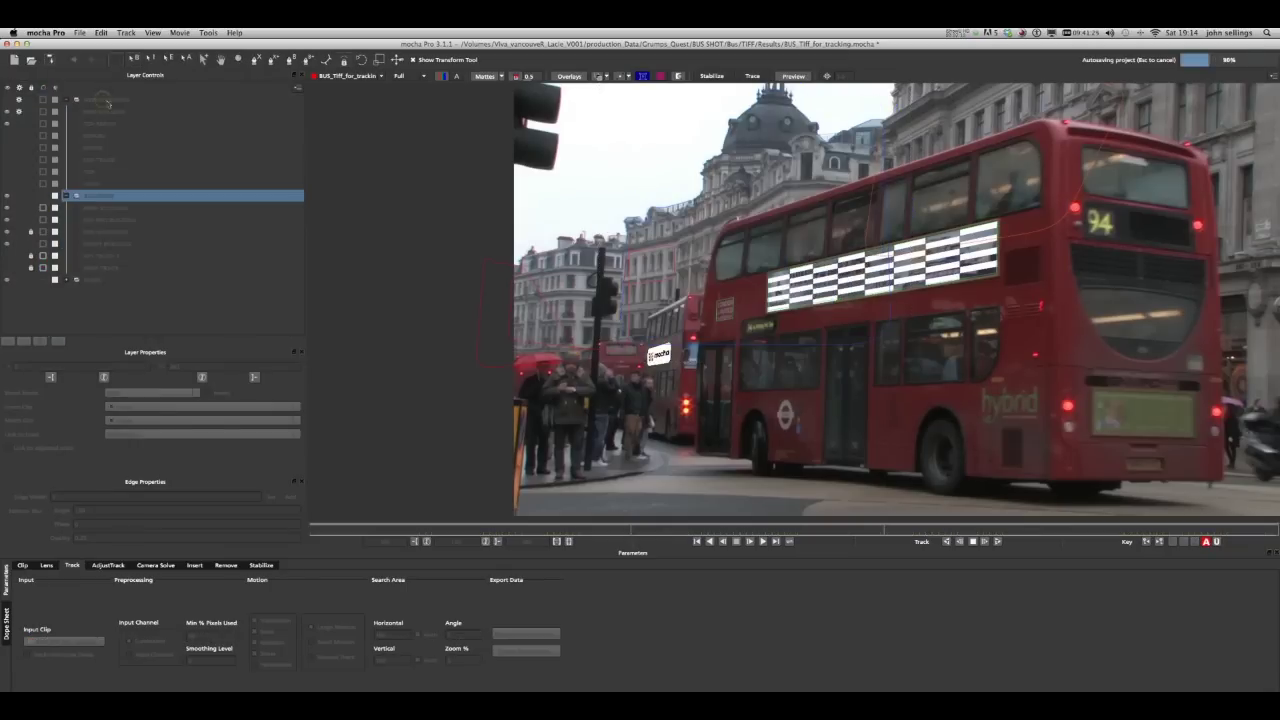
pyautogui.click(117, 100)
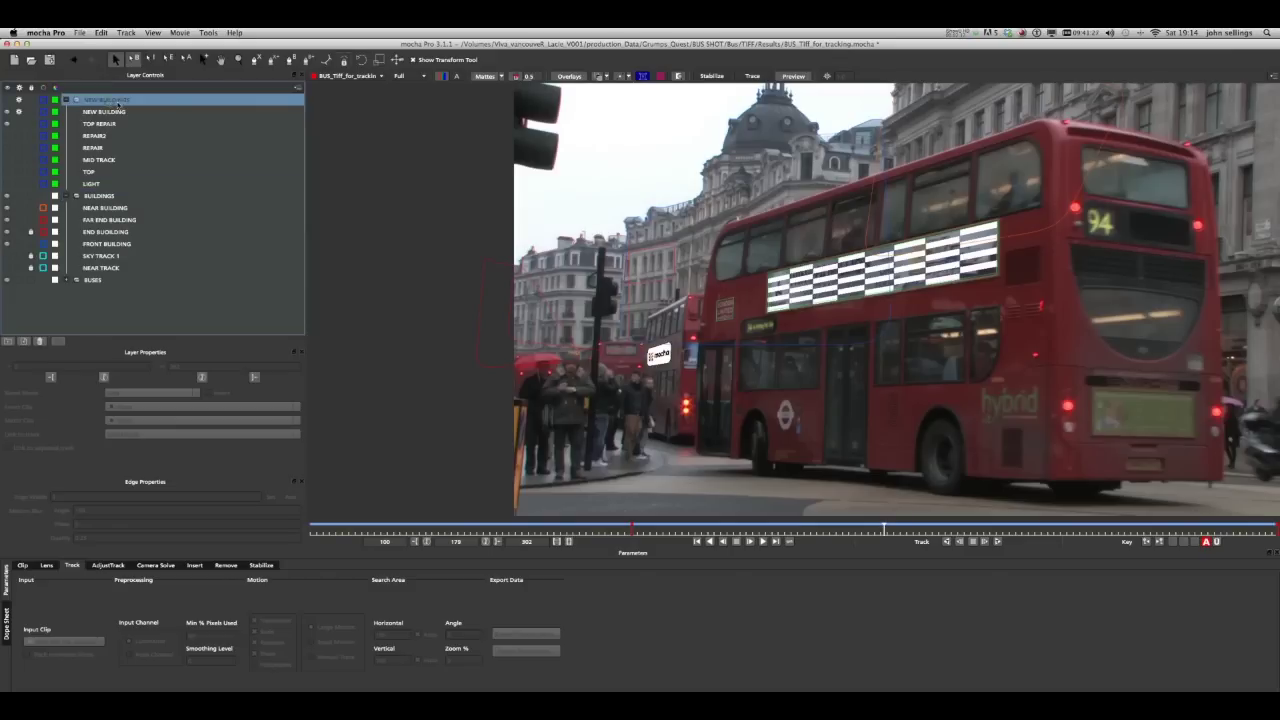
pyautogui.click(790, 101)
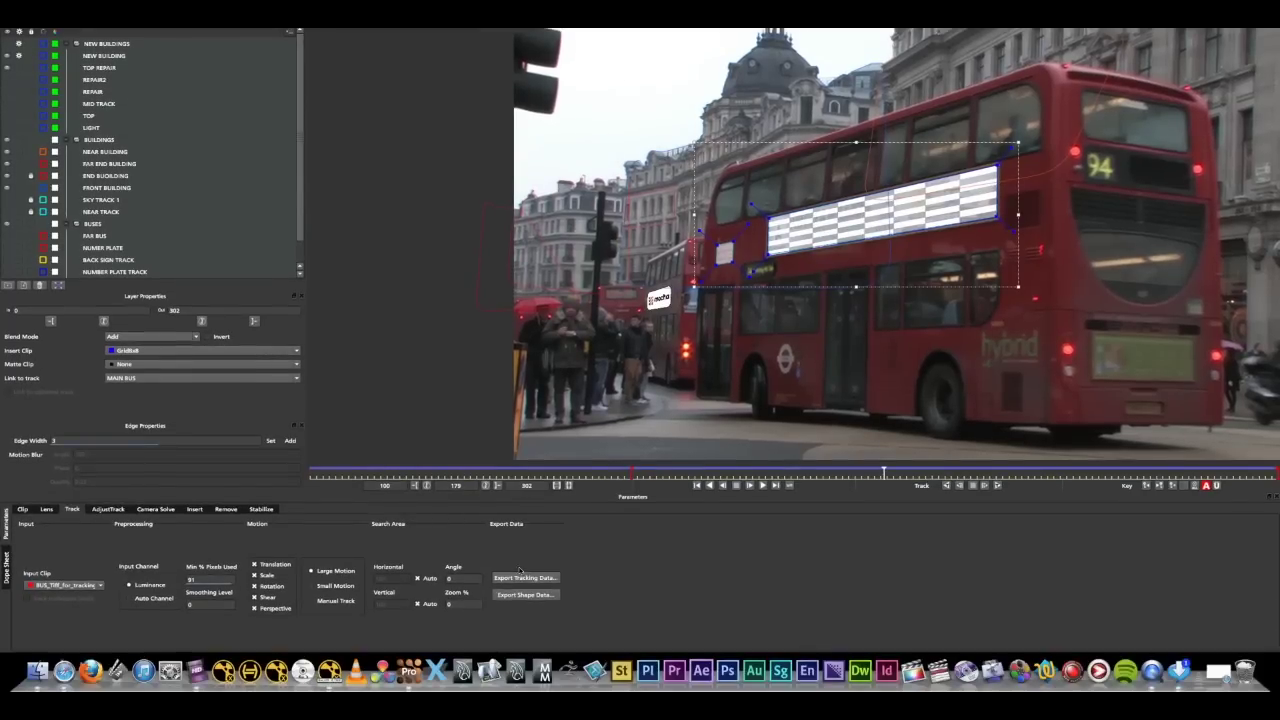
# Review the tracking data export for the bus-side layer in Nuke Corner Pin (*.nk) format, then dismiss it
pyautogui.click(519, 580)
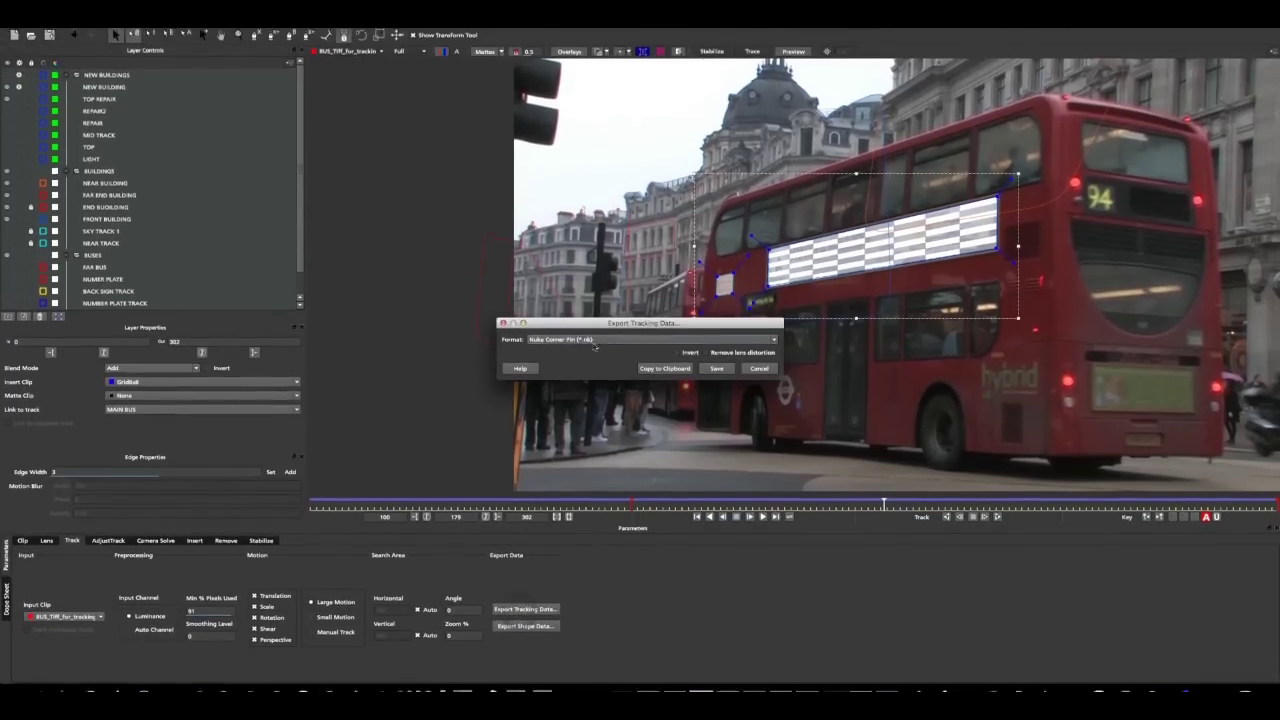
pyautogui.click(594, 310)
pyautogui.click(594, 361)
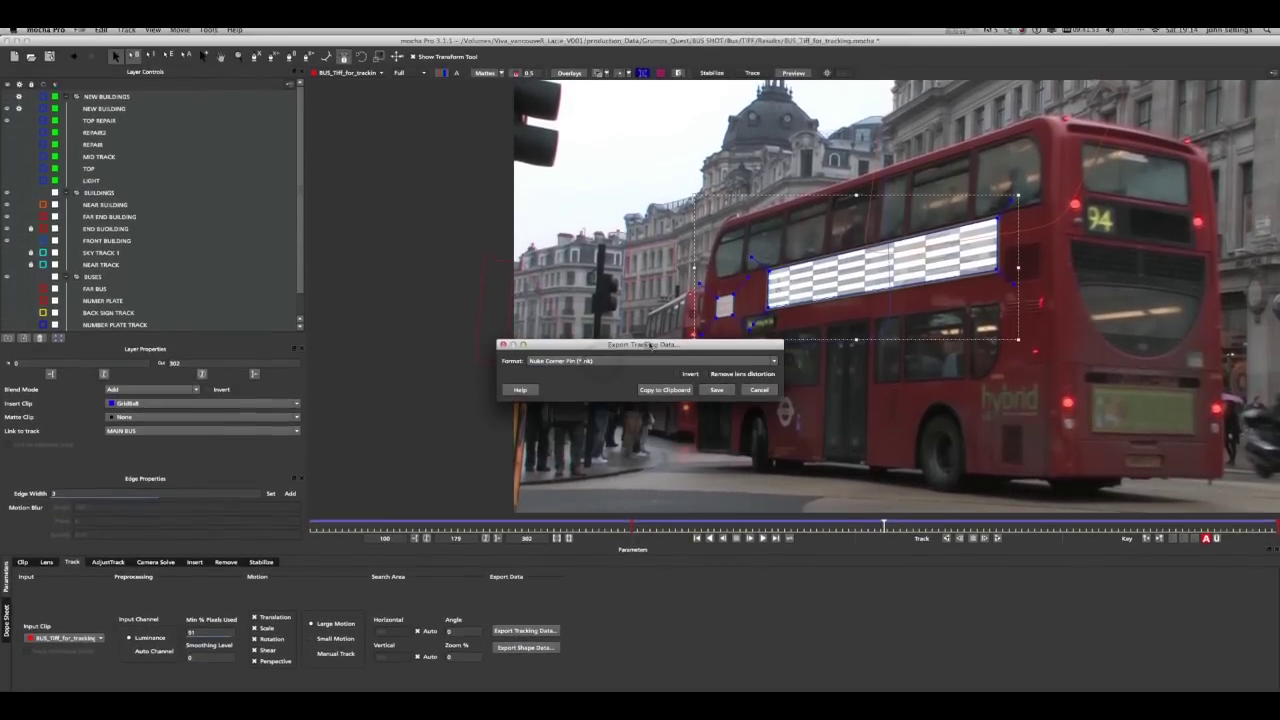
pyautogui.click(693, 381)
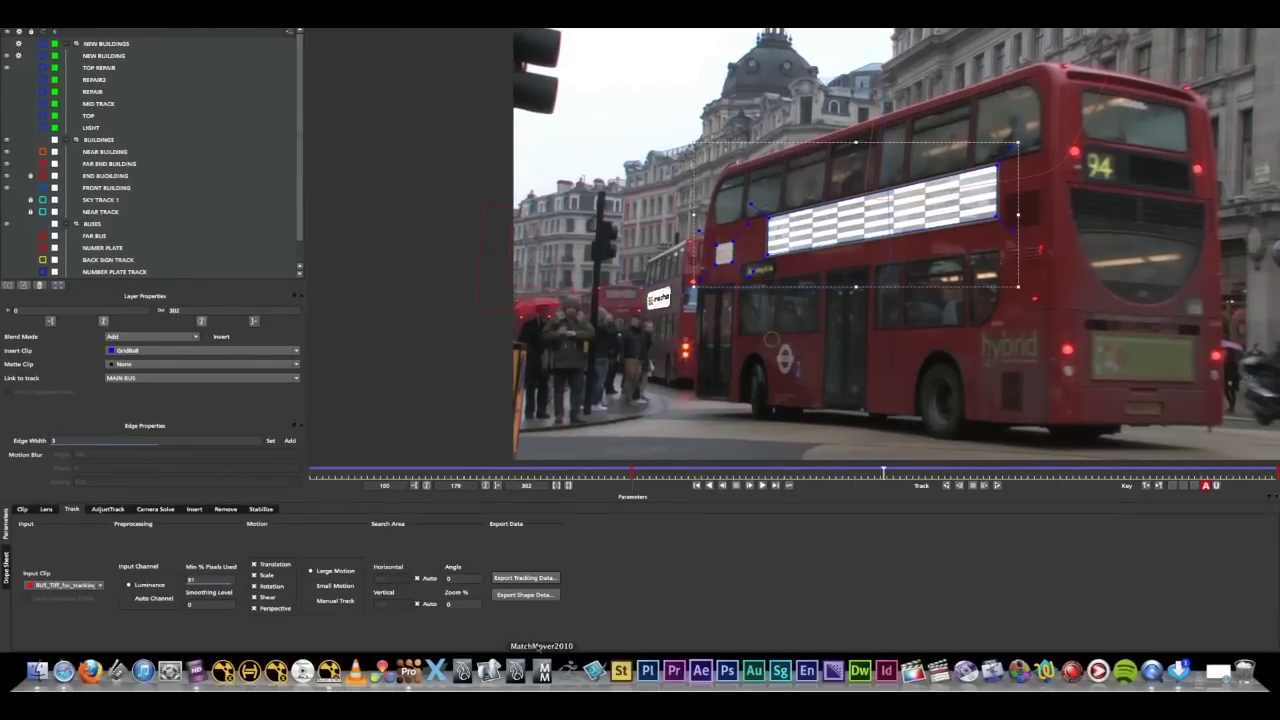
# Review the shape data export options for the bus-side layer with the Nuke Roto Paint (*.nk) format
pyautogui.click(535, 596)
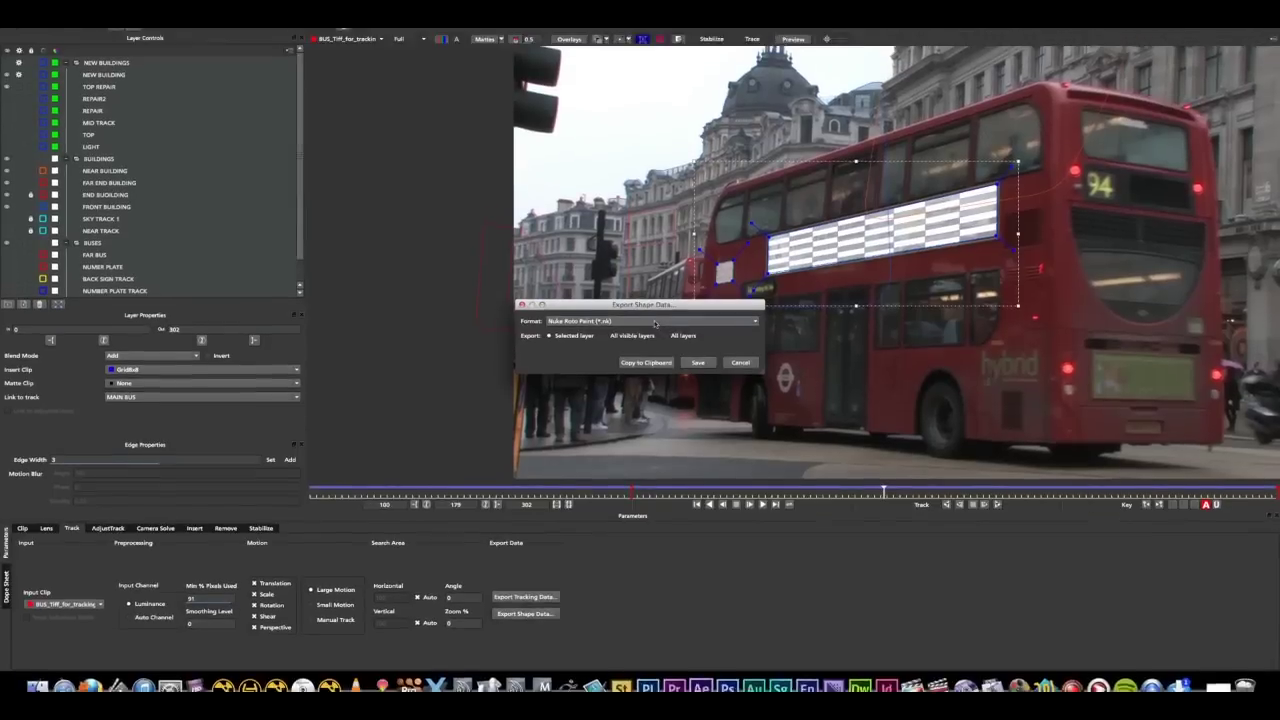
pyautogui.click(655, 323)
pyautogui.click(606, 345)
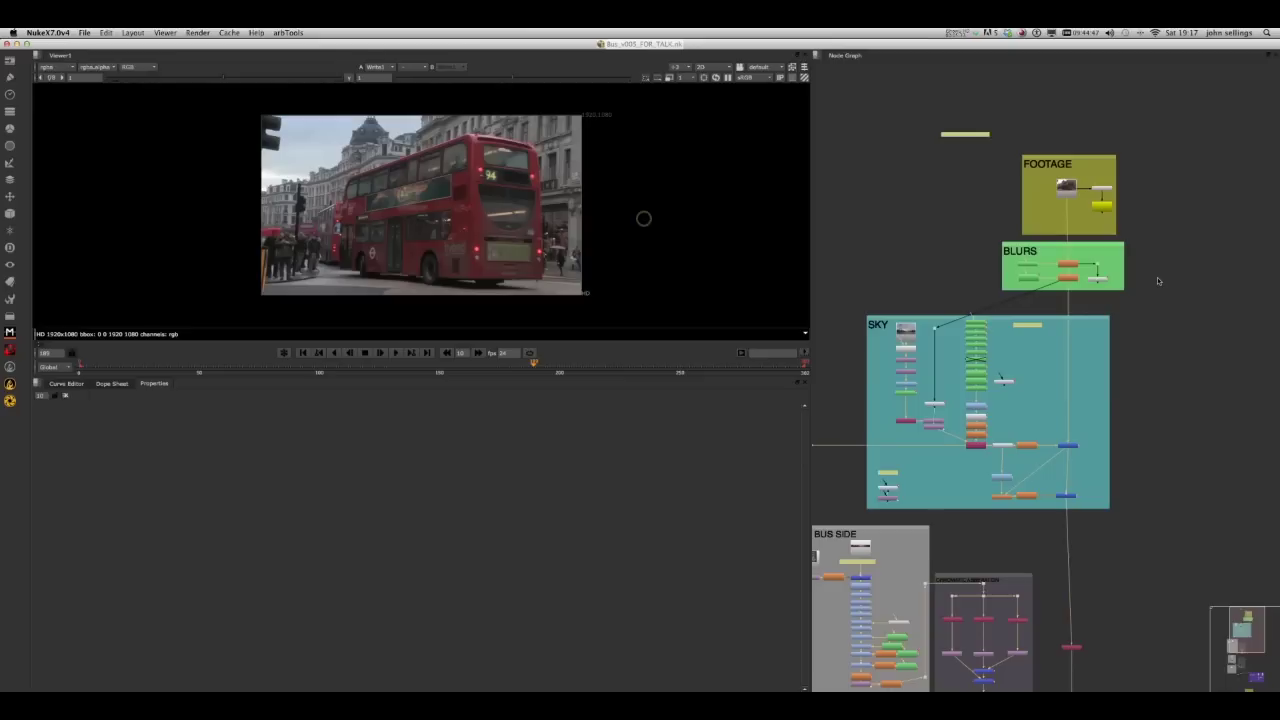
# Switch to Nuke and view the BlurFACE_BLUR node's output in the BLURS group, examining the faces of the pedestrians beside the bus
pyautogui.moveTo(1157, 277); pyautogui.dragTo(1162, 264, button='middle')
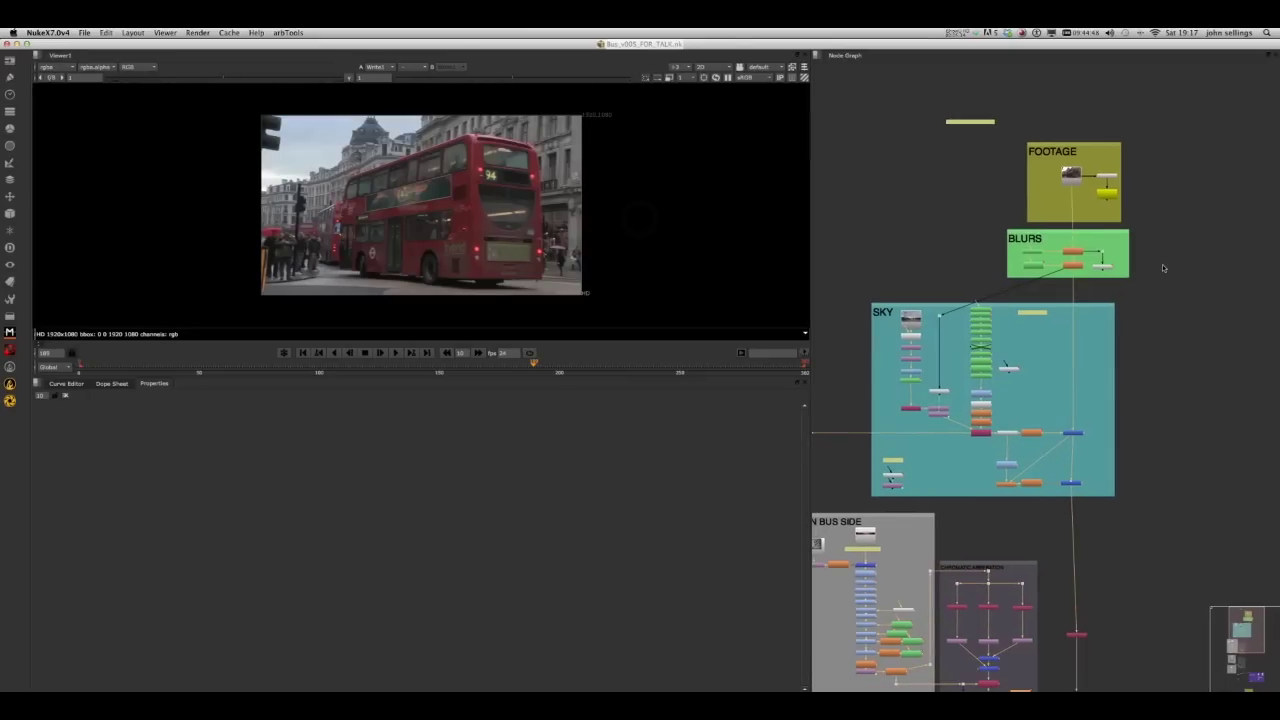
pyautogui.scroll(5, 1135, 239)
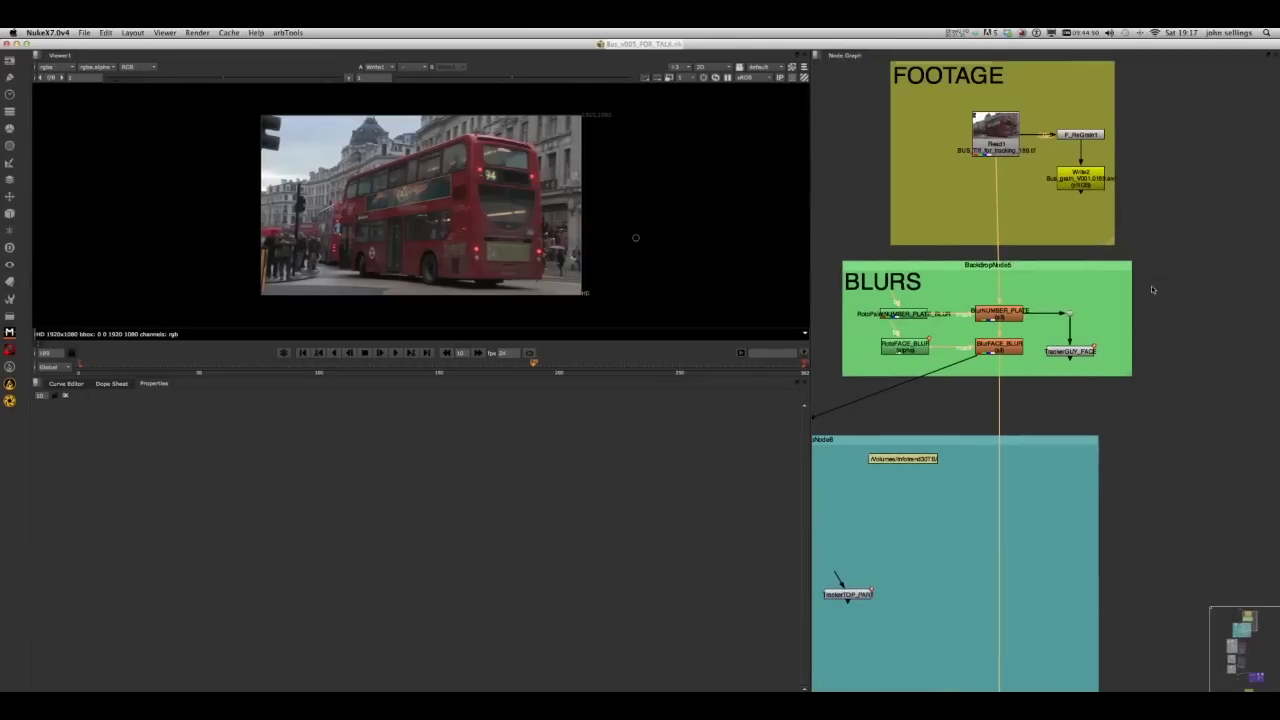
pyautogui.scroll(1, 450, 229)
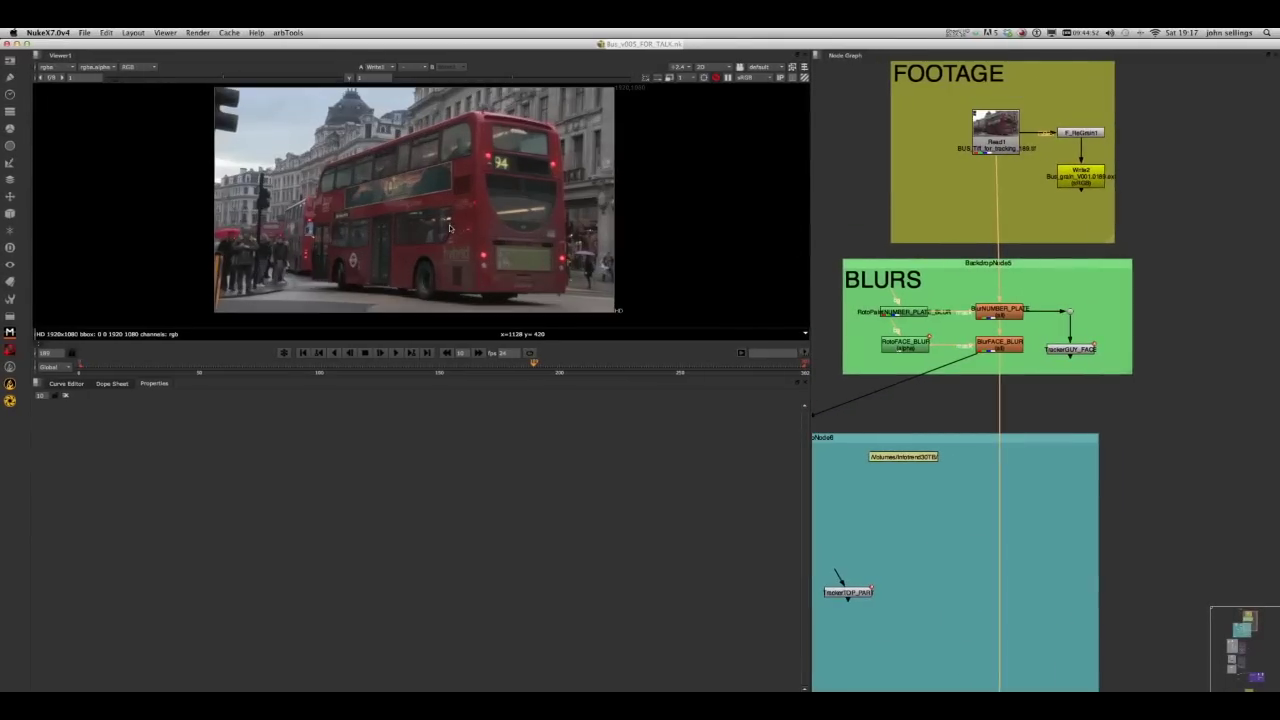
pyautogui.scroll(2, 281, 237)
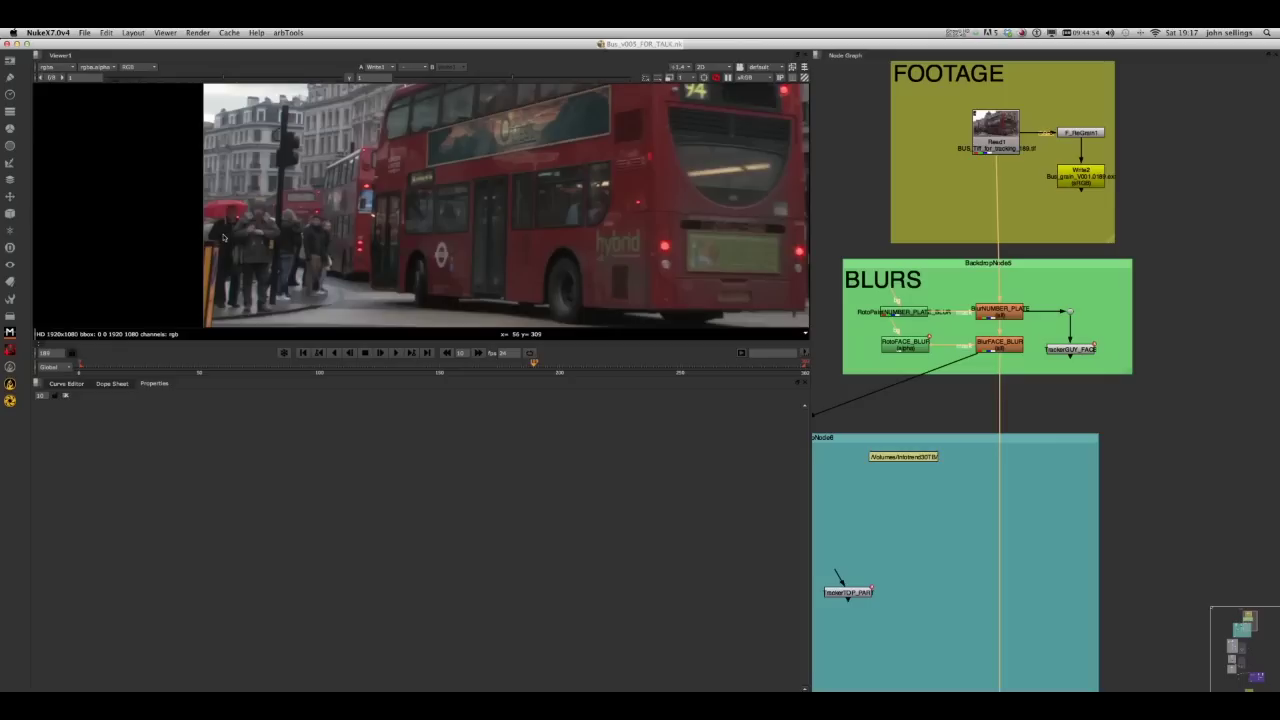
pyautogui.scroll(1, 281, 237)
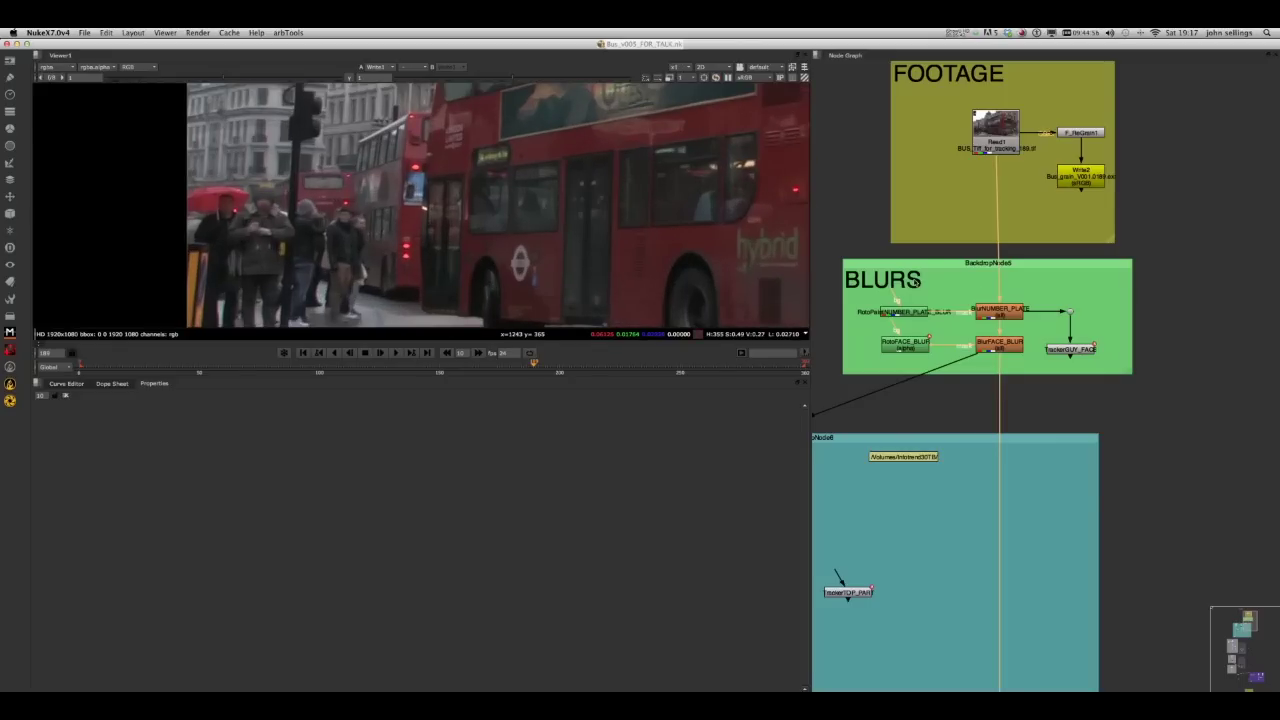
pyautogui.click(999, 343)
pyautogui.press('1')
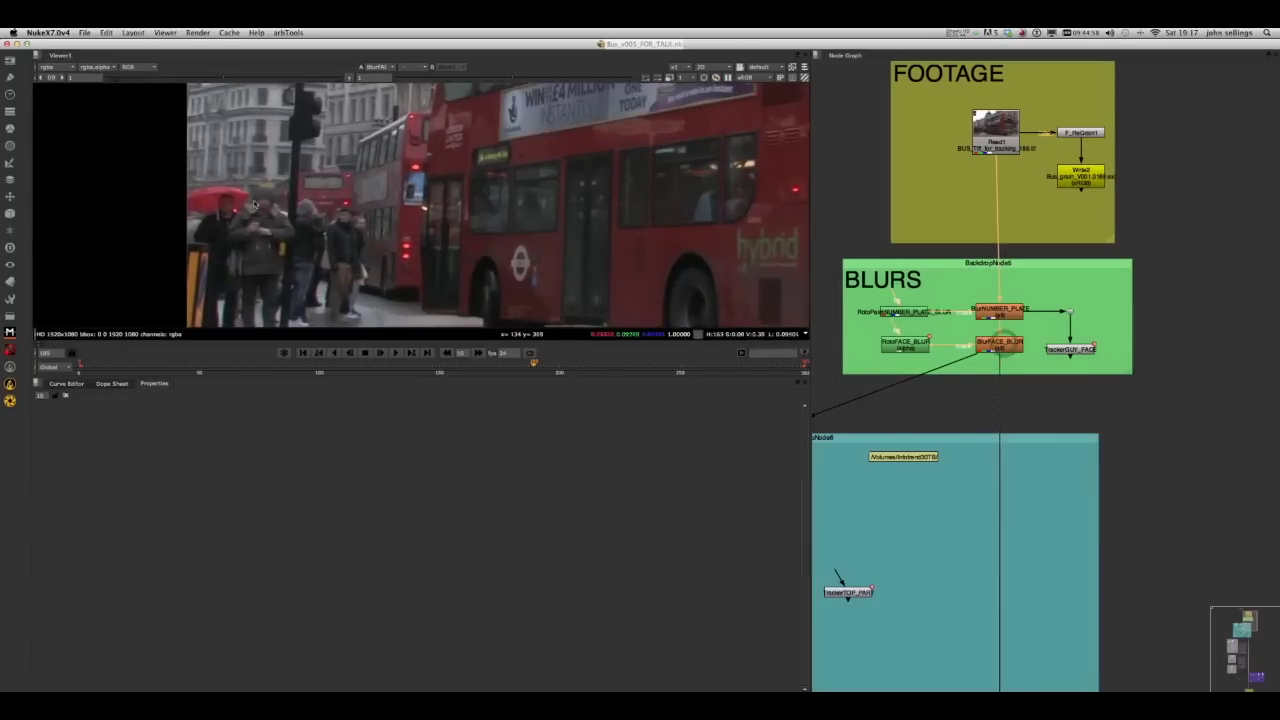
pyautogui.scroll(2, 254, 204)
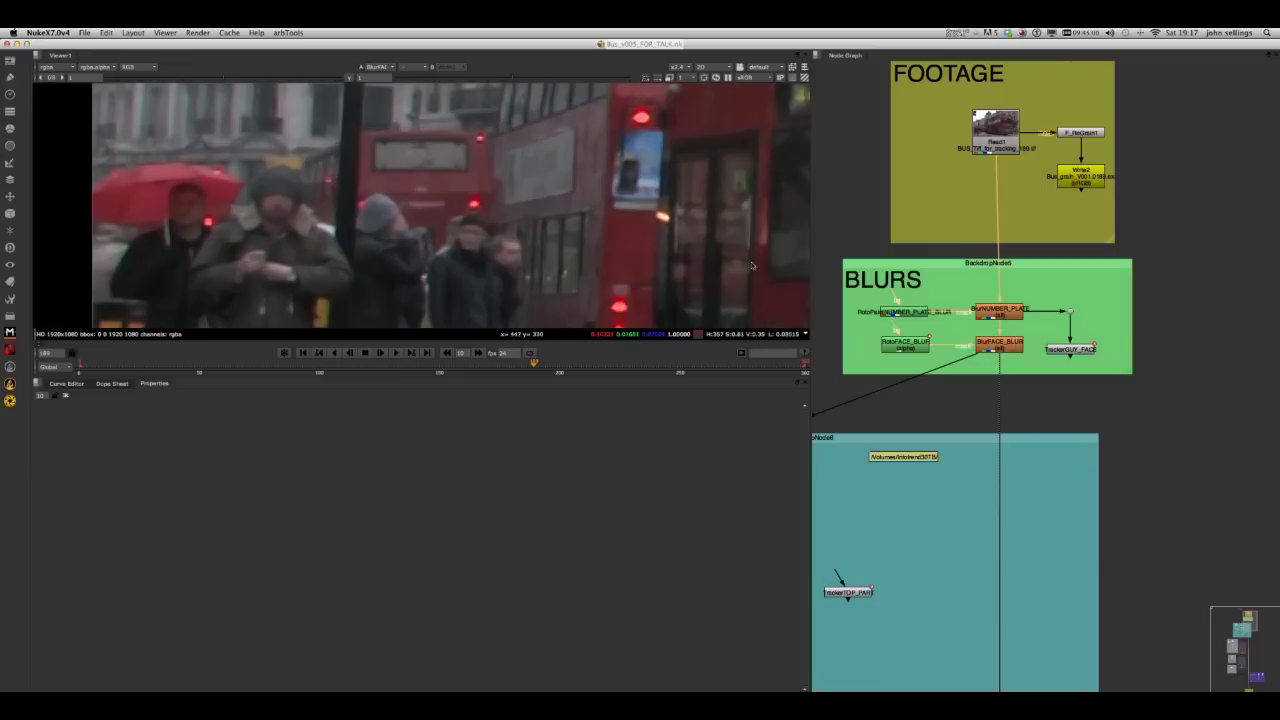
pyautogui.scroll(-2, 447, 228)
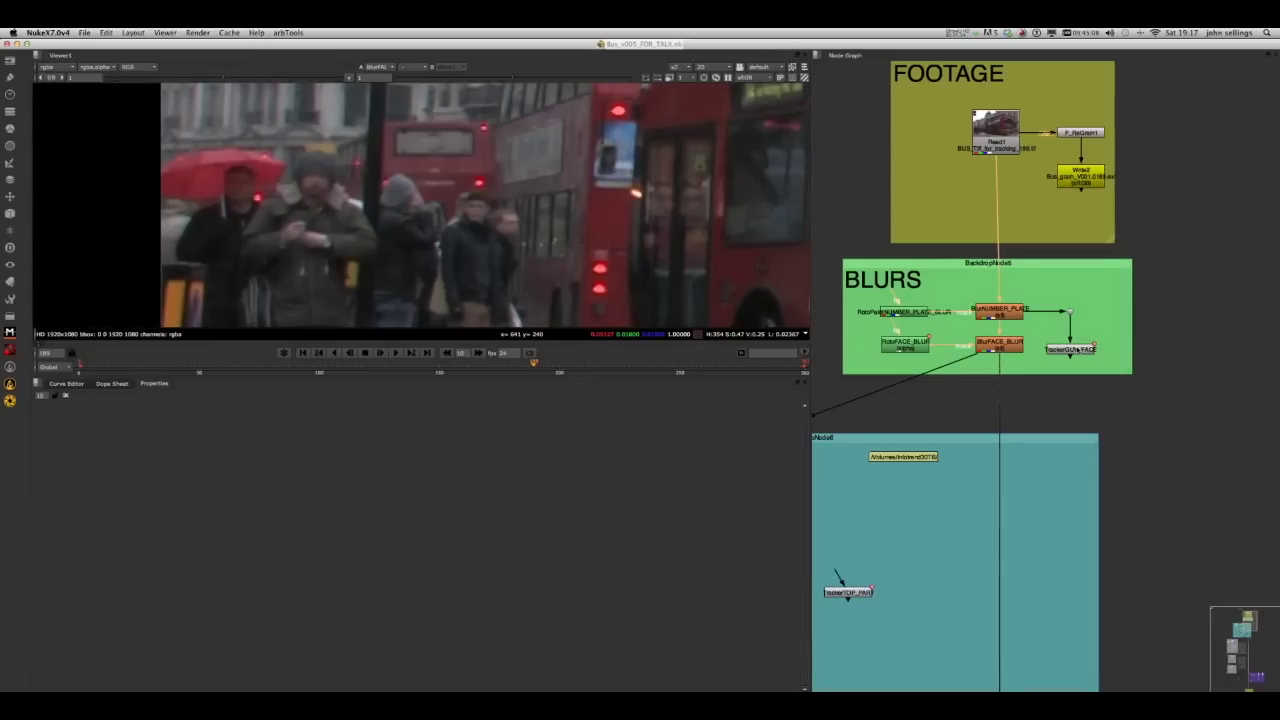
# Inspect the transform settings of the TrackerGUY_FACE node and of the Bezier1 shape in RotoFACE_BLUR
pyautogui.doubleClick(1076, 350)
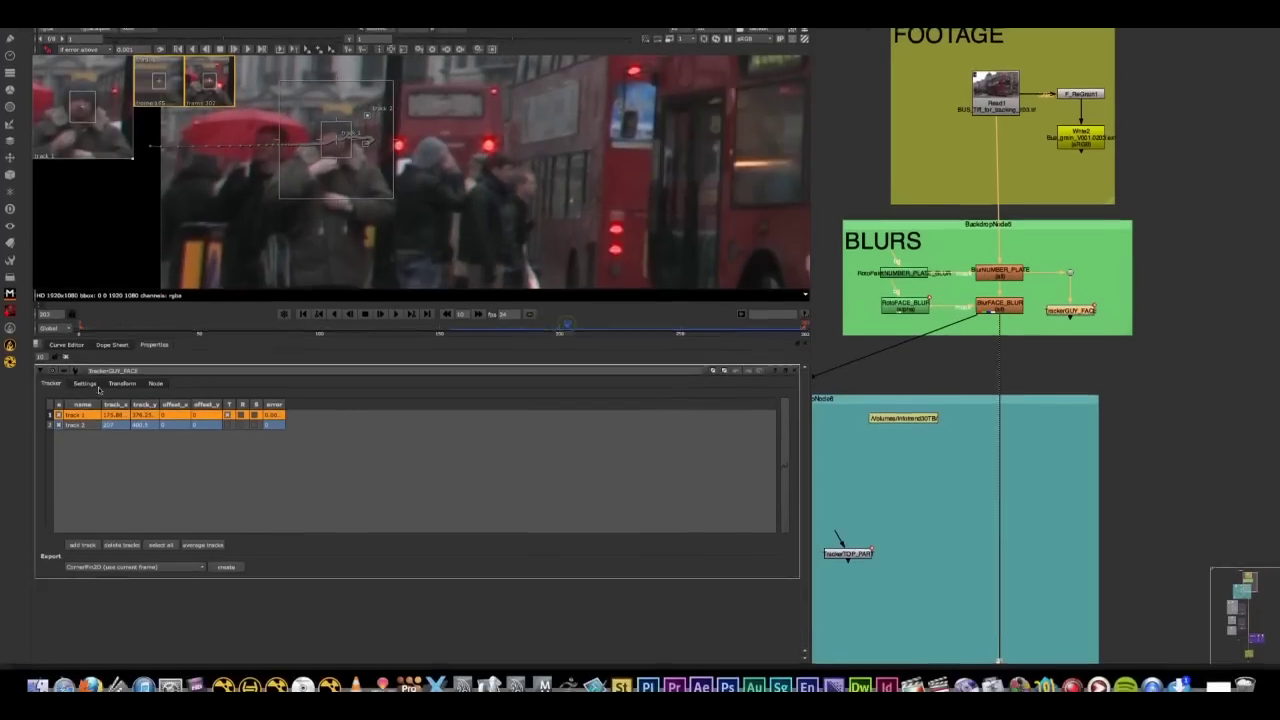
pyautogui.click(122, 422)
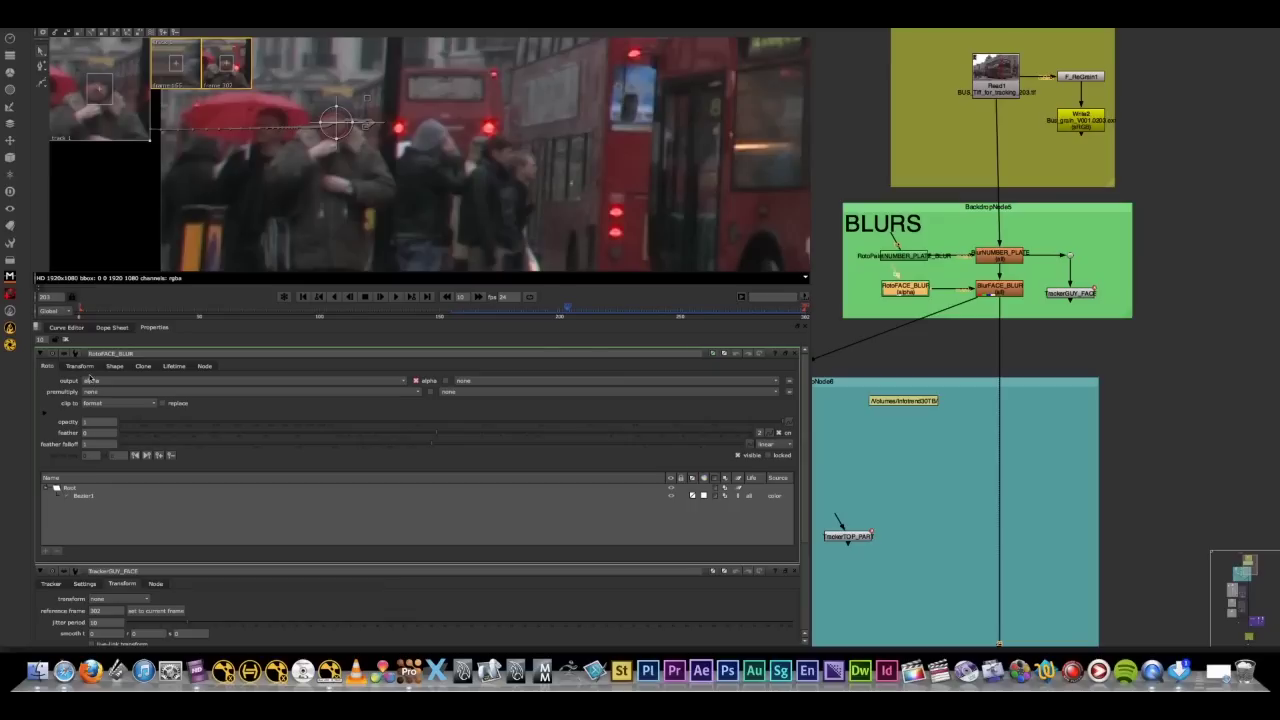
pyautogui.click(84, 386)
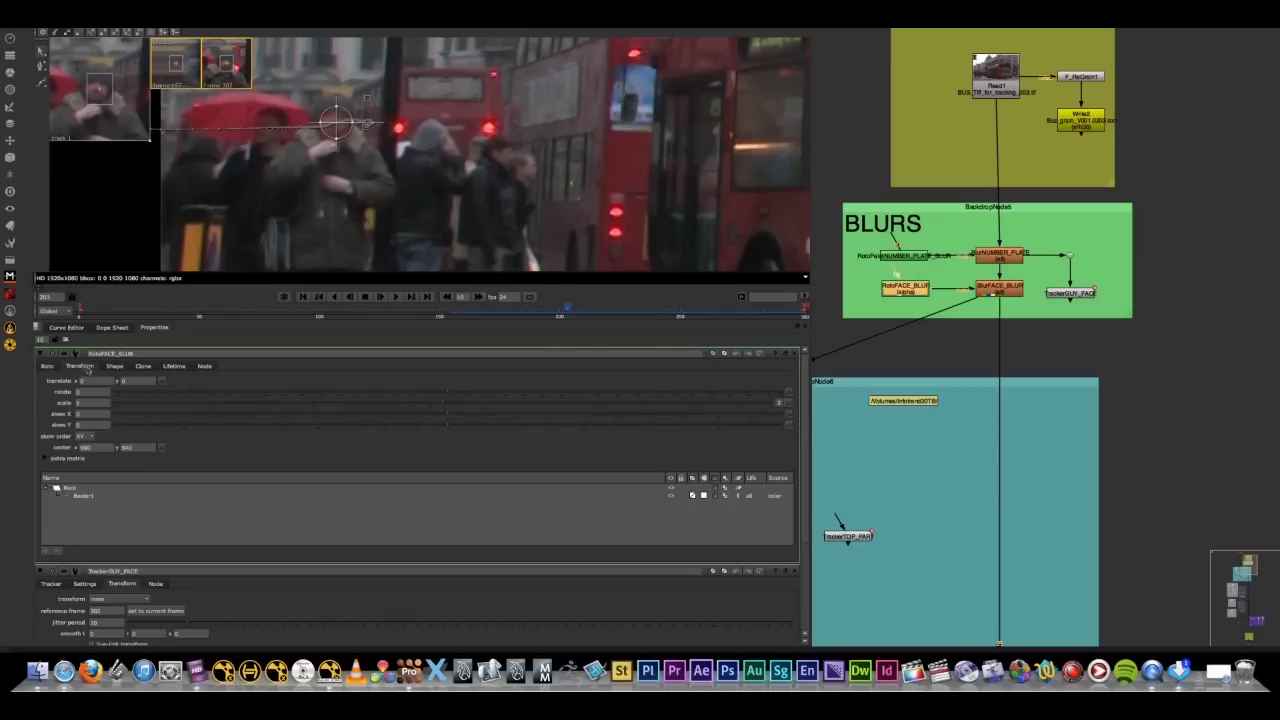
pyautogui.click(92, 497)
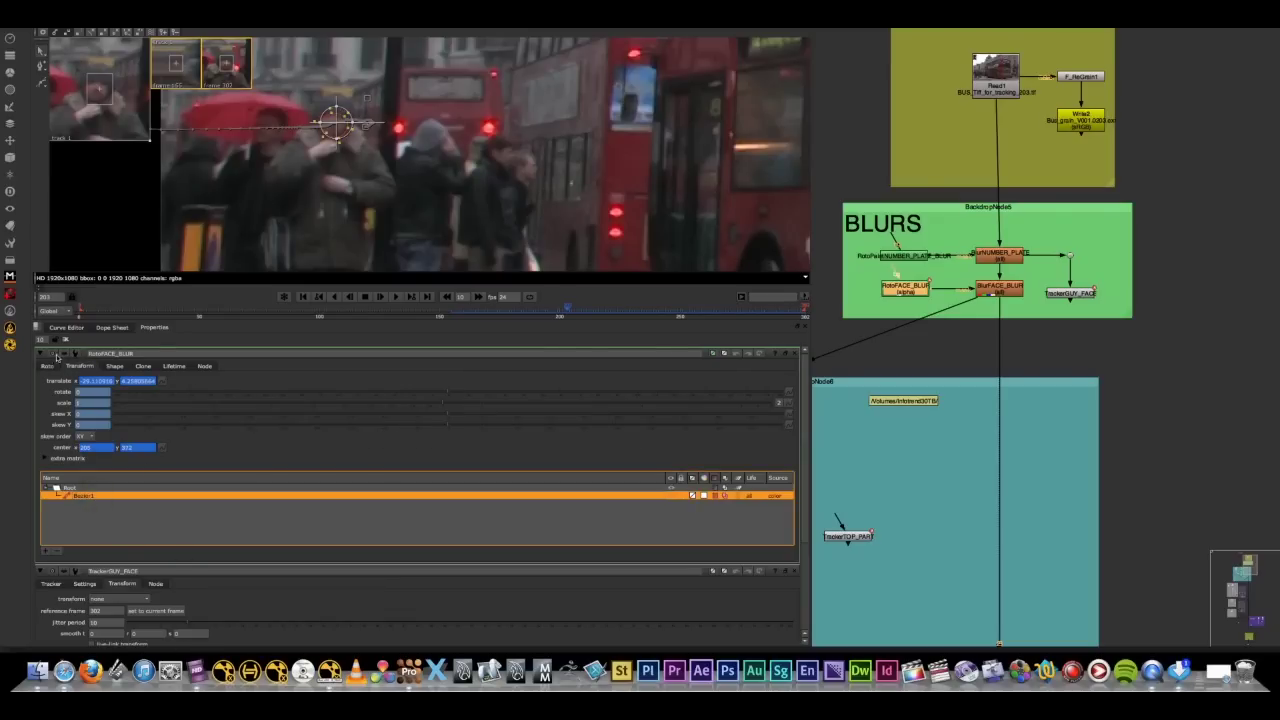
# Try to link TrackerGUY_FACE's translate animation to the Bezier1 shape using a floating RotoFACE_BLUR properties window, then close the window
pyautogui.click(786, 354)
pyautogui.moveTo(256, 355); pyautogui.dragTo(993, 195)
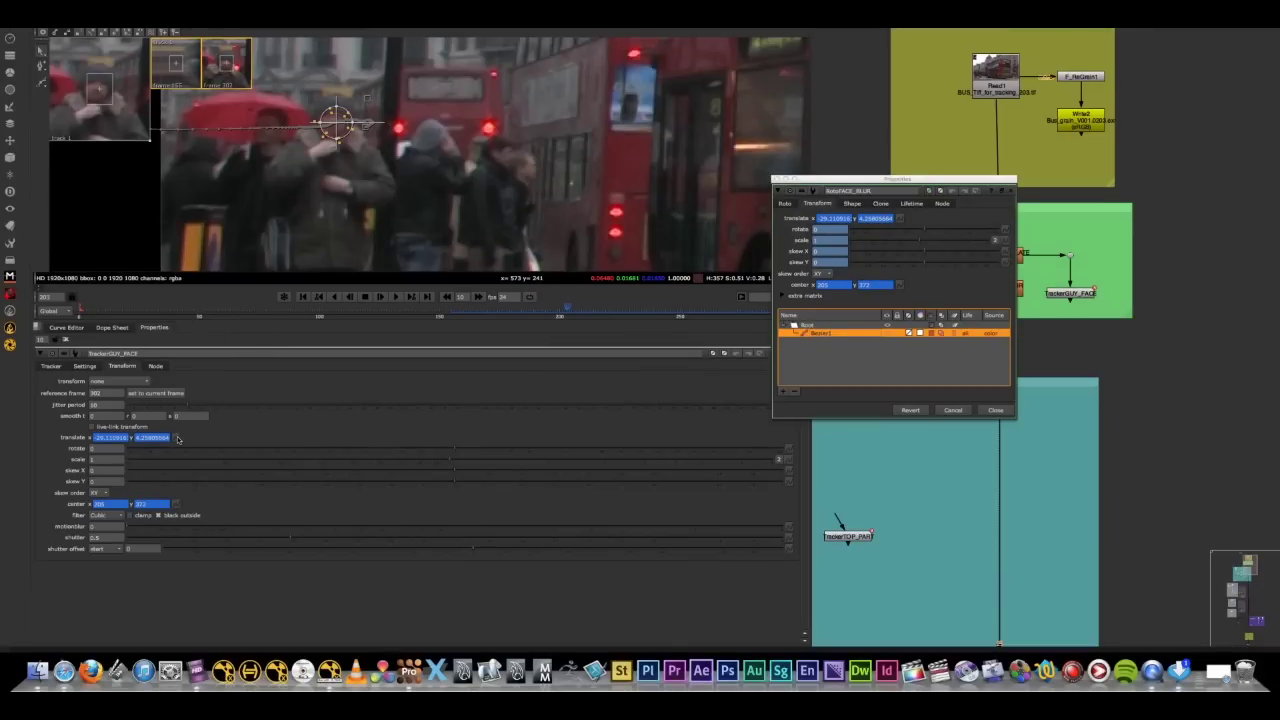
pyautogui.moveTo(1126, 328); pyautogui.dragTo(908, 230)
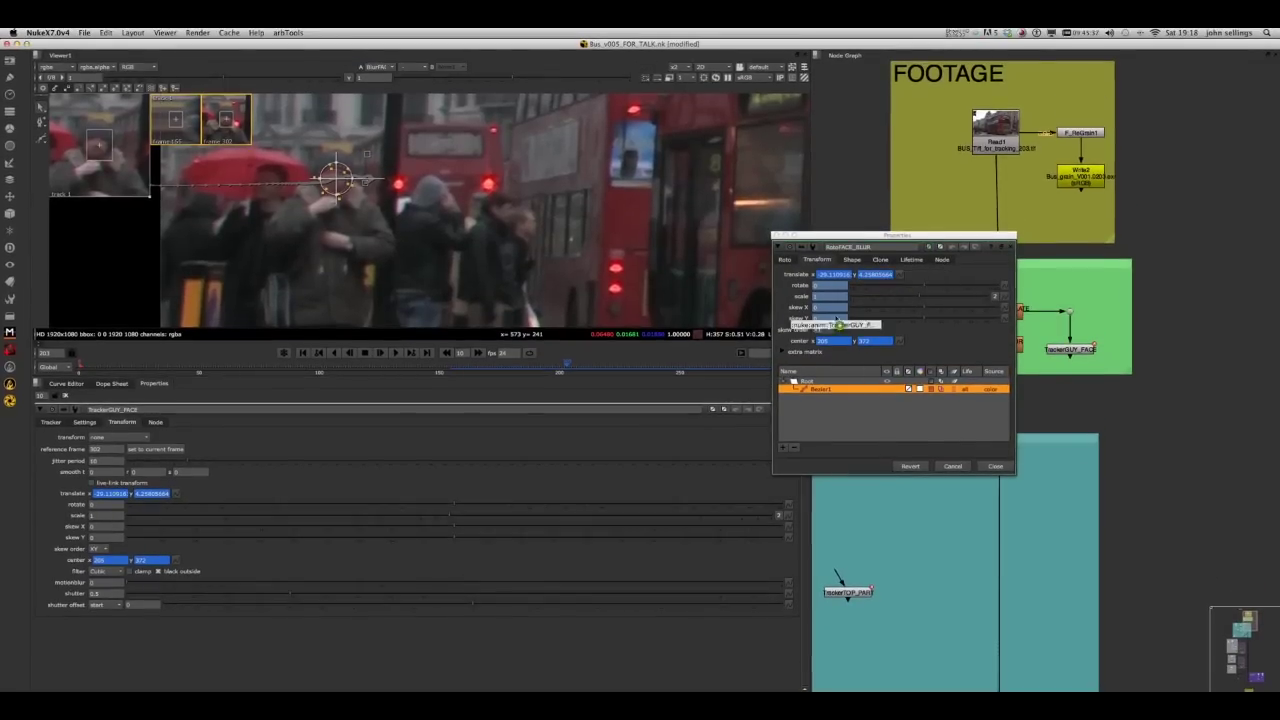
pyautogui.moveTo(838, 325); pyautogui.dragTo(180, 497)
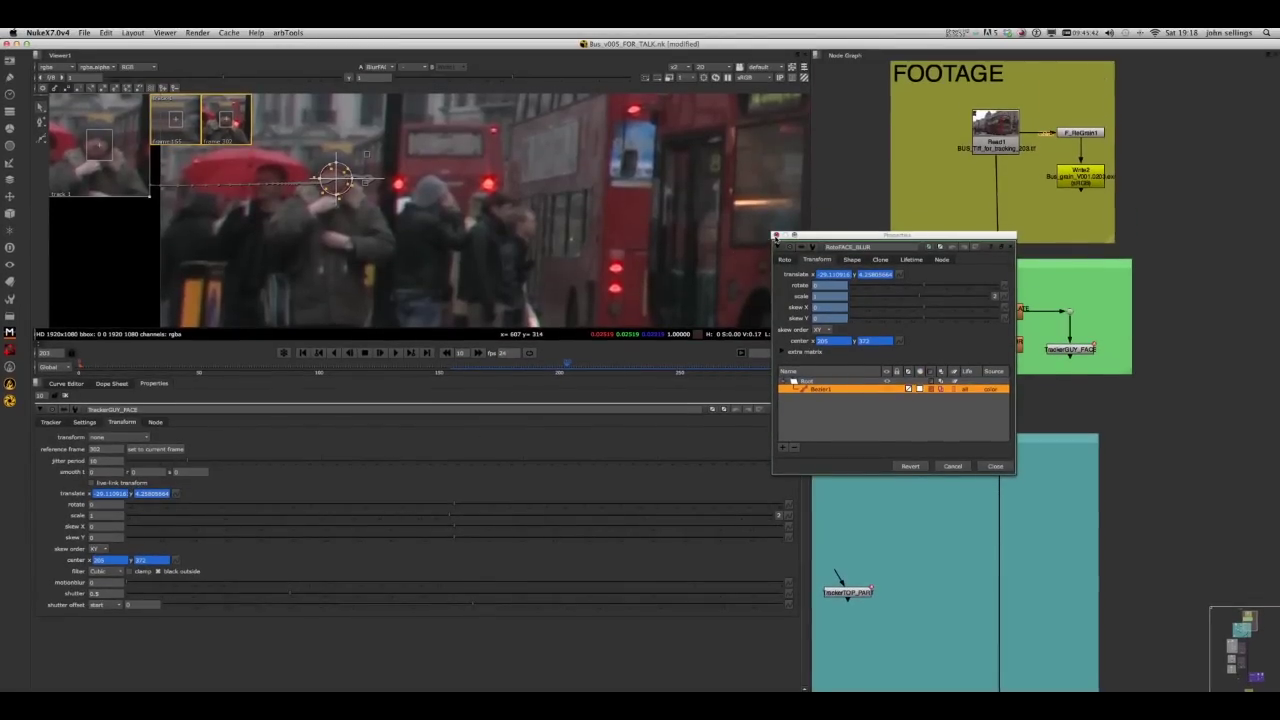
pyautogui.click(776, 236)
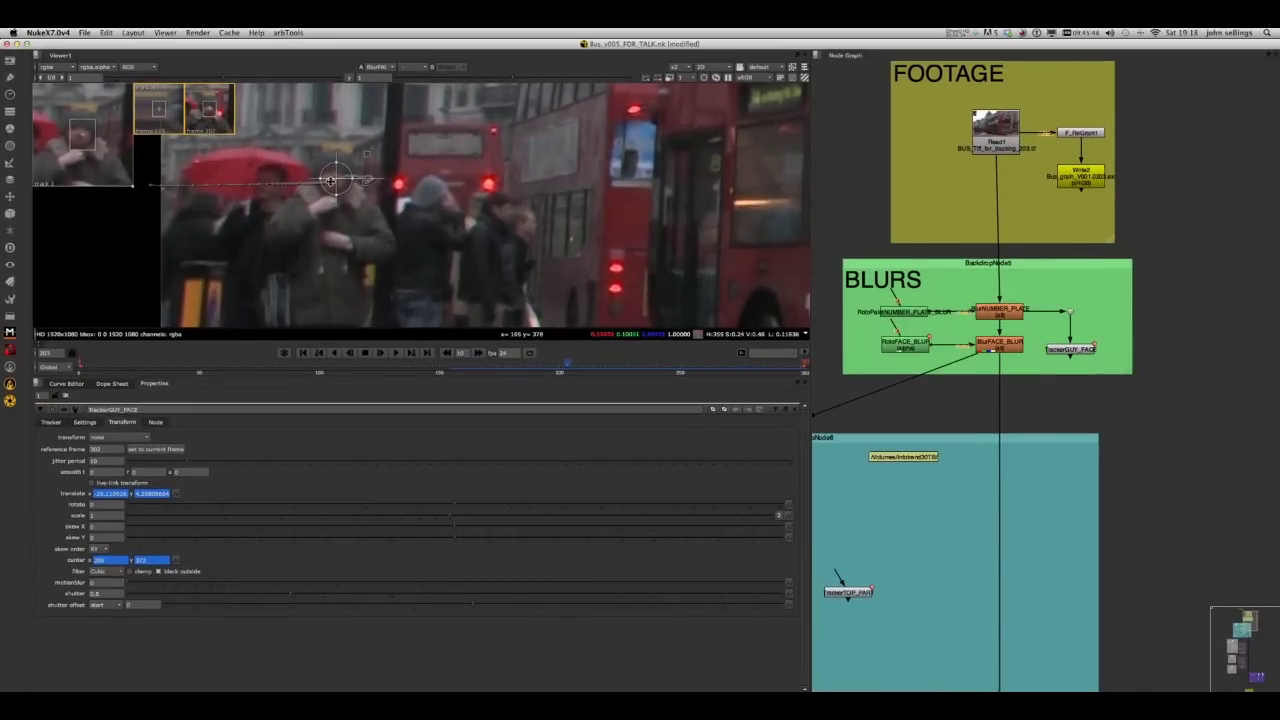
# View the source image of the SKY group's Read node in the viewer
pyautogui.scroll(-2, 1046, 437)
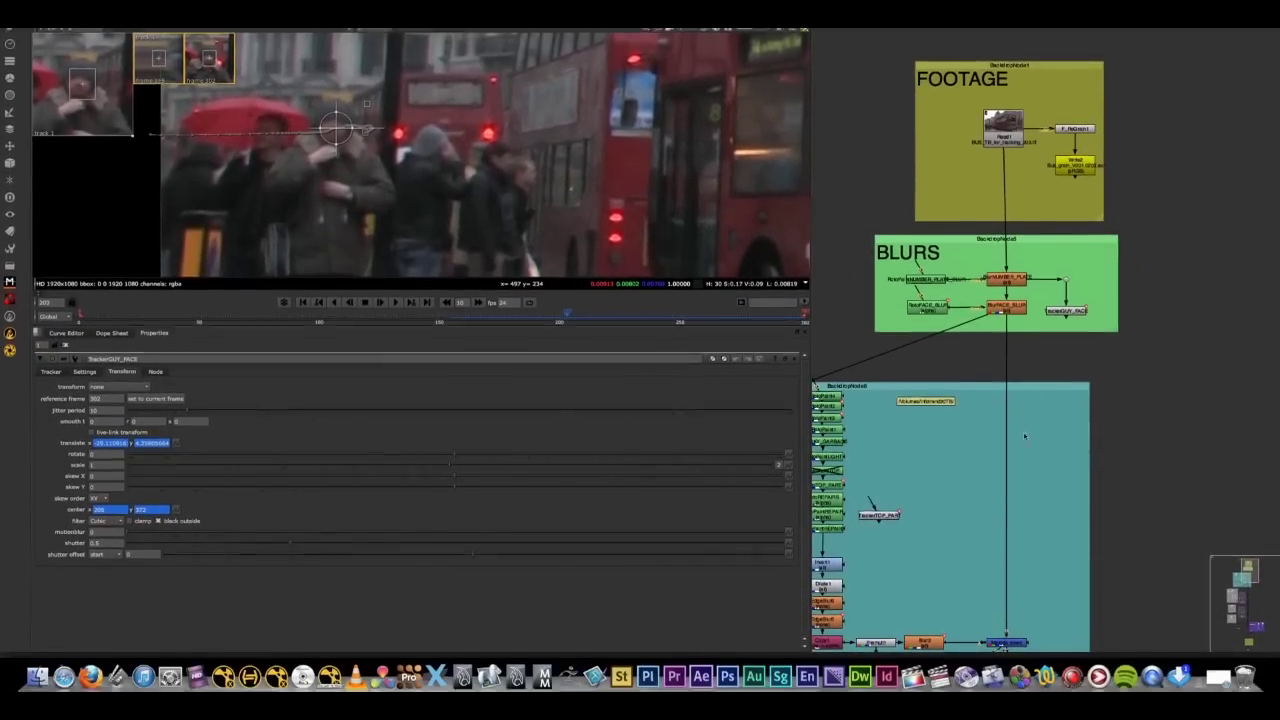
pyautogui.moveTo(1056, 458); pyautogui.dragTo(1107, 384, button='middle')
pyautogui.moveTo(1014, 470); pyautogui.dragTo(1084, 368, button='middle')
pyautogui.moveTo(1085, 312); pyautogui.dragTo(1212, 198, button='middle')
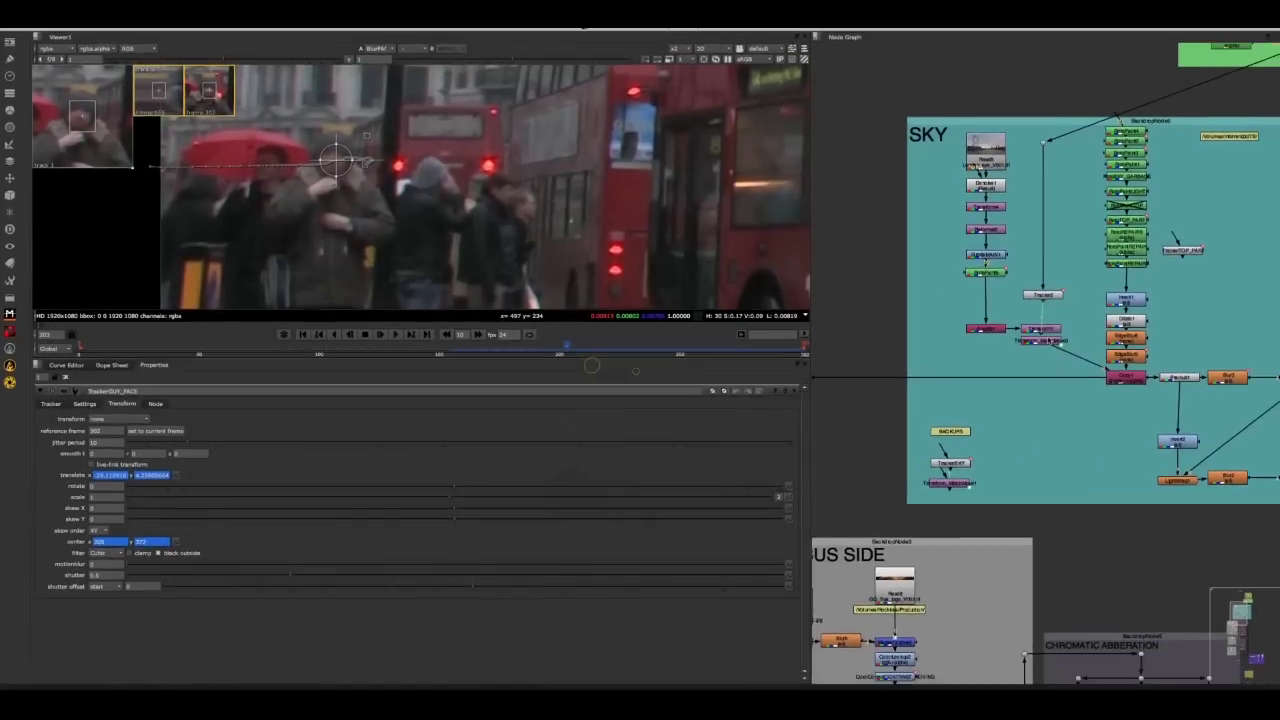
pyautogui.press('1')
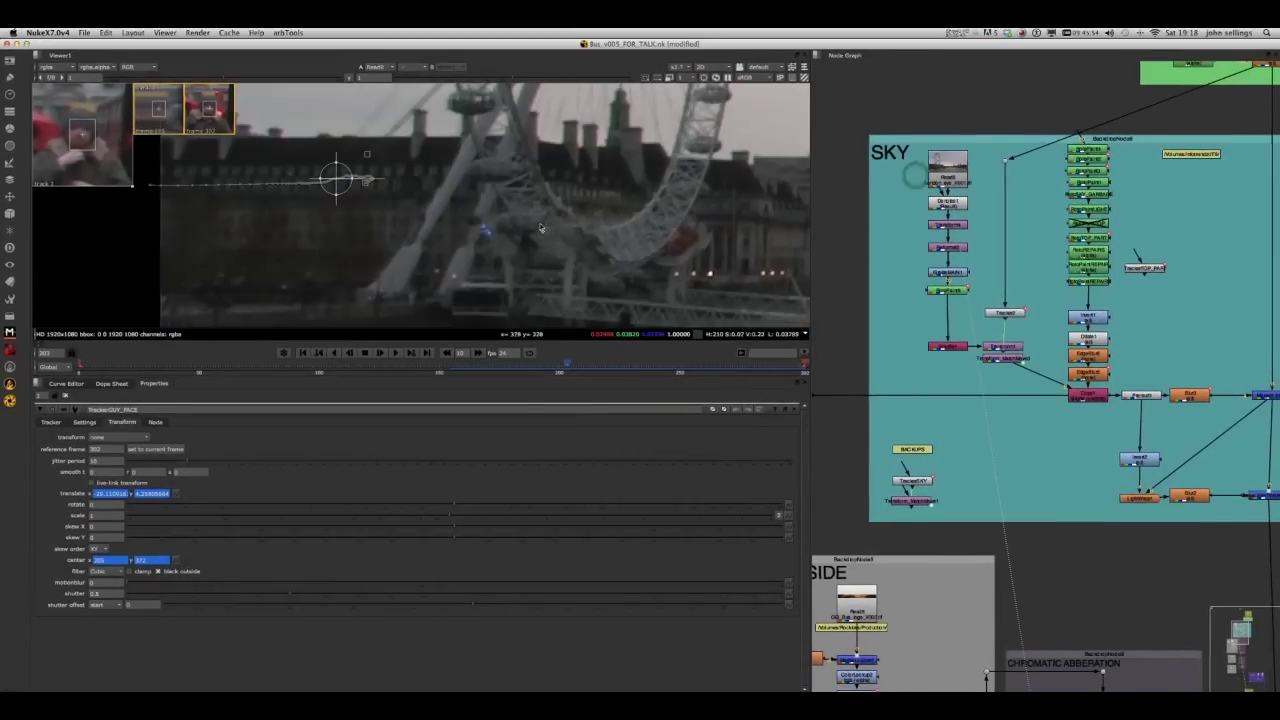
# Examine the London skyline and river in the SKY group's source image
pyautogui.scroll(-5, 548, 228)
pyautogui.moveTo(572, 228); pyautogui.dragTo(331, 234, button='middle')
pyautogui.moveTo(511, 237); pyautogui.dragTo(420, 242, button='middle')
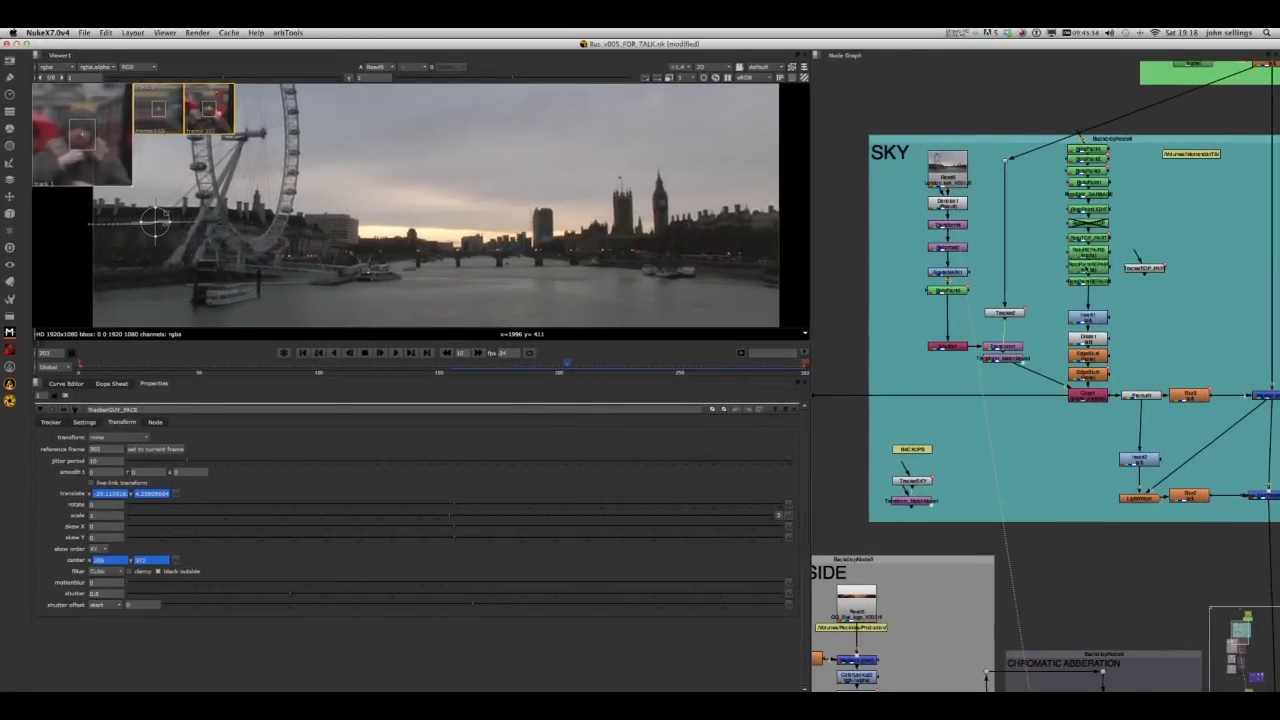
pyautogui.scroll(4, 656, 226)
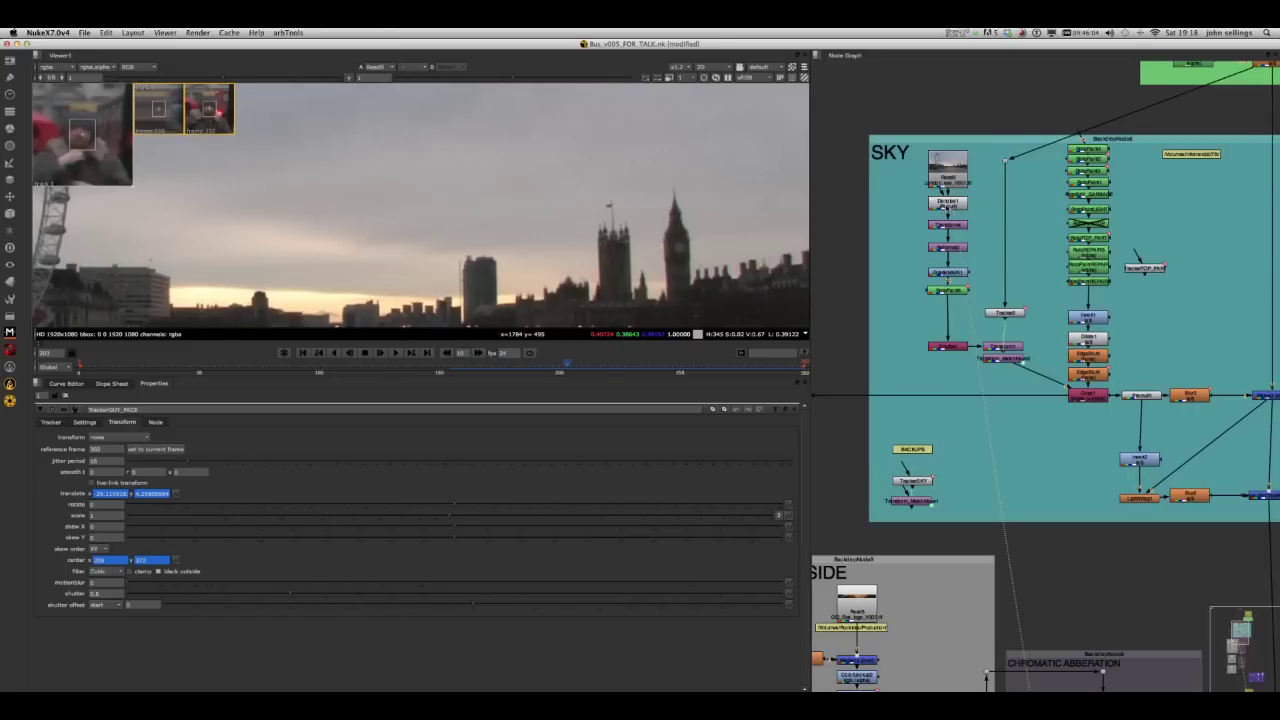
# View the outputs of the Denoise1, Transform4 and Reformat2 nodes in the SKY group one after another
pyautogui.click(948, 204)
pyautogui.press('1')
pyautogui.click(971, 222)
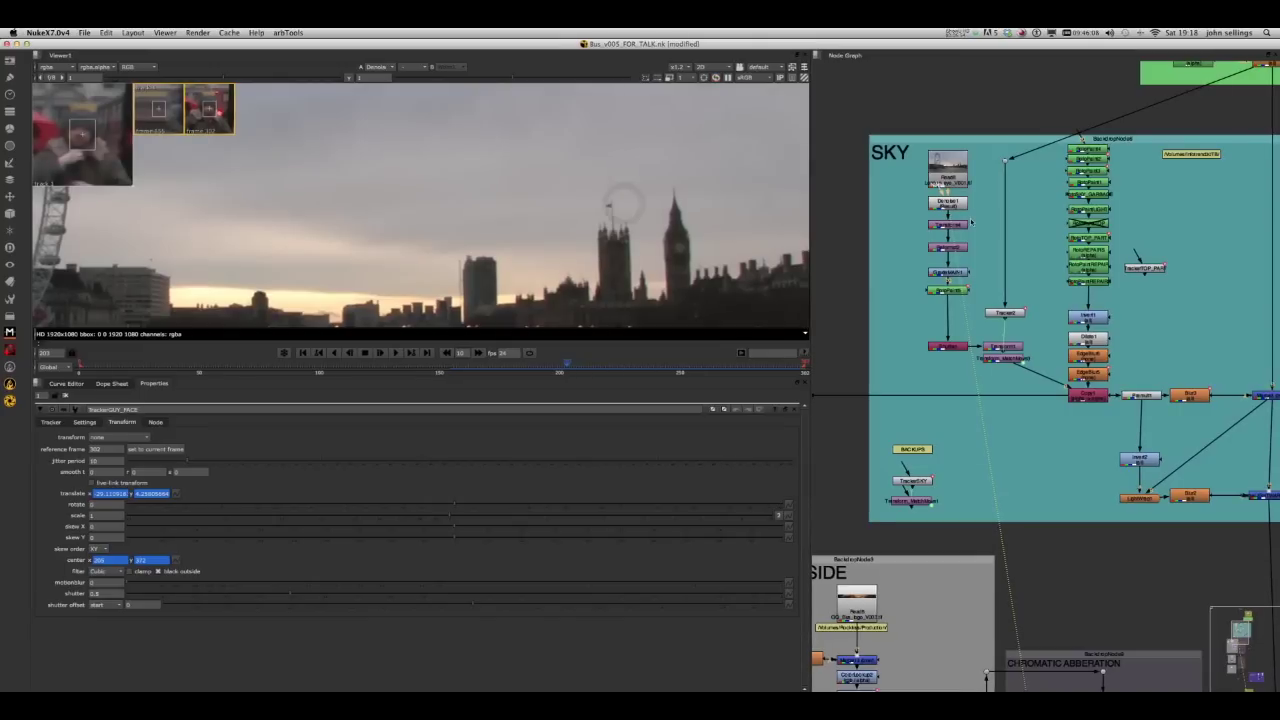
pyautogui.moveTo(962, 303); pyautogui.dragTo(928, 232, button='middle')
pyautogui.click(918, 154)
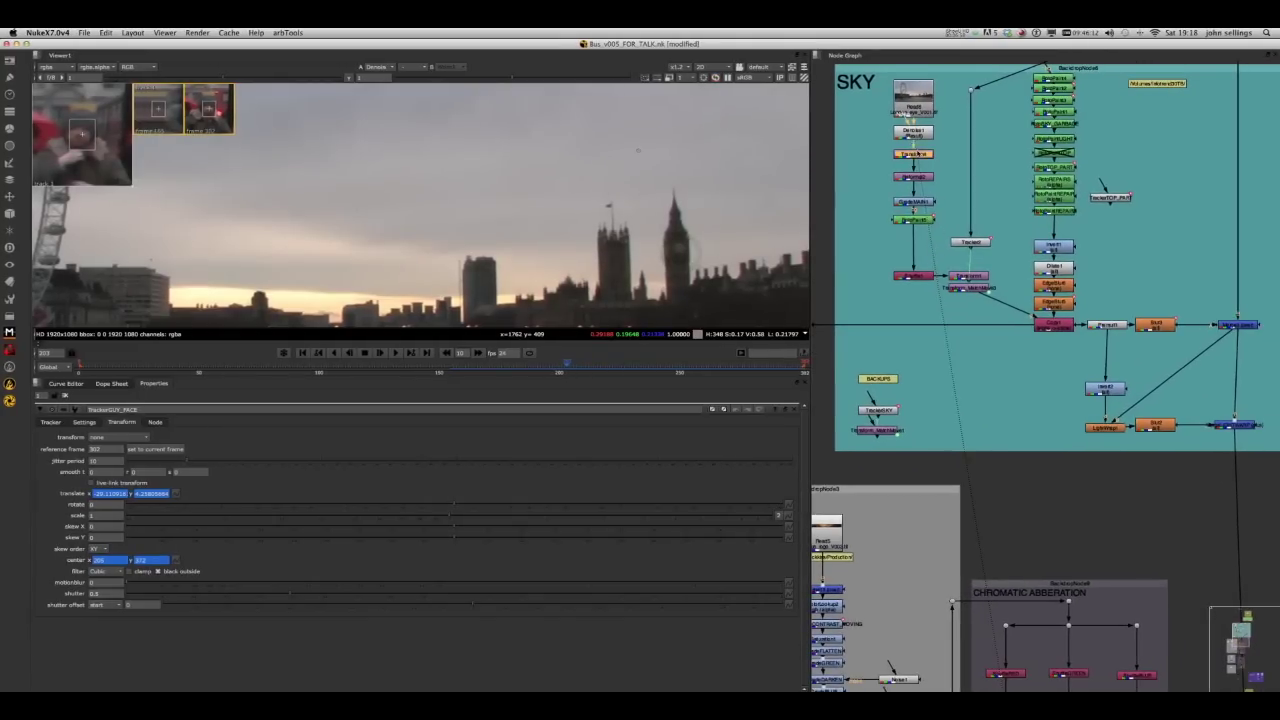
pyautogui.press('1')
pyautogui.click(915, 177)
pyautogui.press('1')
pyautogui.scroll(-3, 566, 228)
pyautogui.moveTo(593, 237); pyautogui.dragTo(556, 194, button='middle')
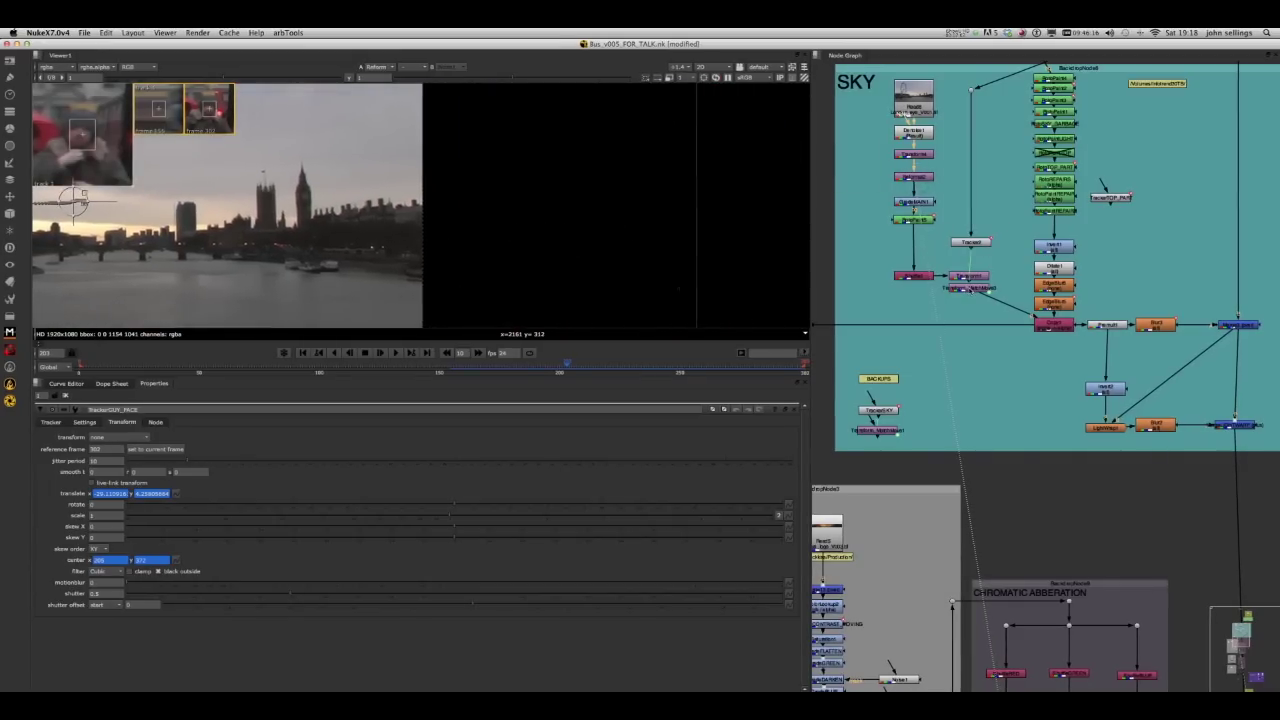
# View the Transform_MatchMove3 node's output and open the Tracker2 node's track data
pyautogui.click(970, 289)
pyautogui.press('1')
pyautogui.click(974, 243)
pyautogui.doubleClick(974, 243)
pyautogui.moveTo(1201, 237); pyautogui.dragTo(1076, 241, button='middle')
# View the sky composite from the Merge2 node, examining the rooftops and the traffic light beside the bus
pyautogui.click(1112, 328)
pyautogui.press('1')
pyautogui.scroll(-4, 541, 180)
pyautogui.moveTo(533, 144); pyautogui.dragTo(631, 283, button='middle')
pyautogui.scroll(6, 391, 268)
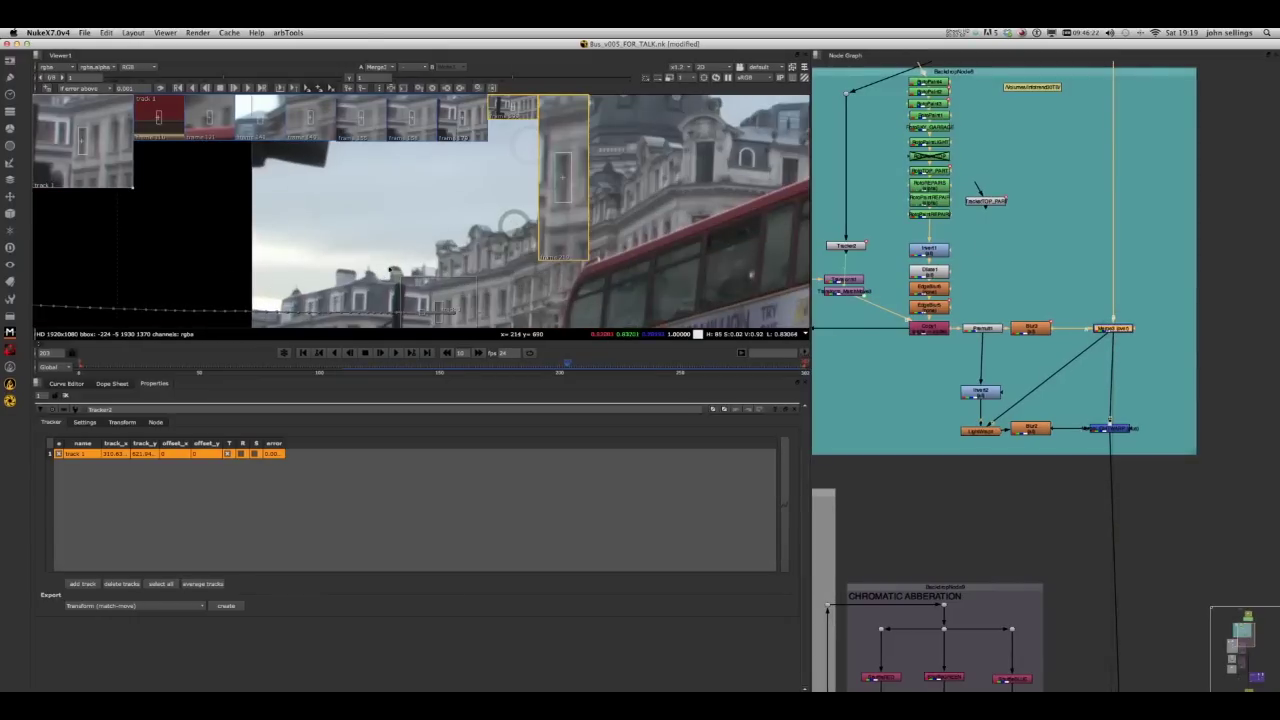
pyautogui.moveTo(391, 268); pyautogui.dragTo(382, 199, button='middle')
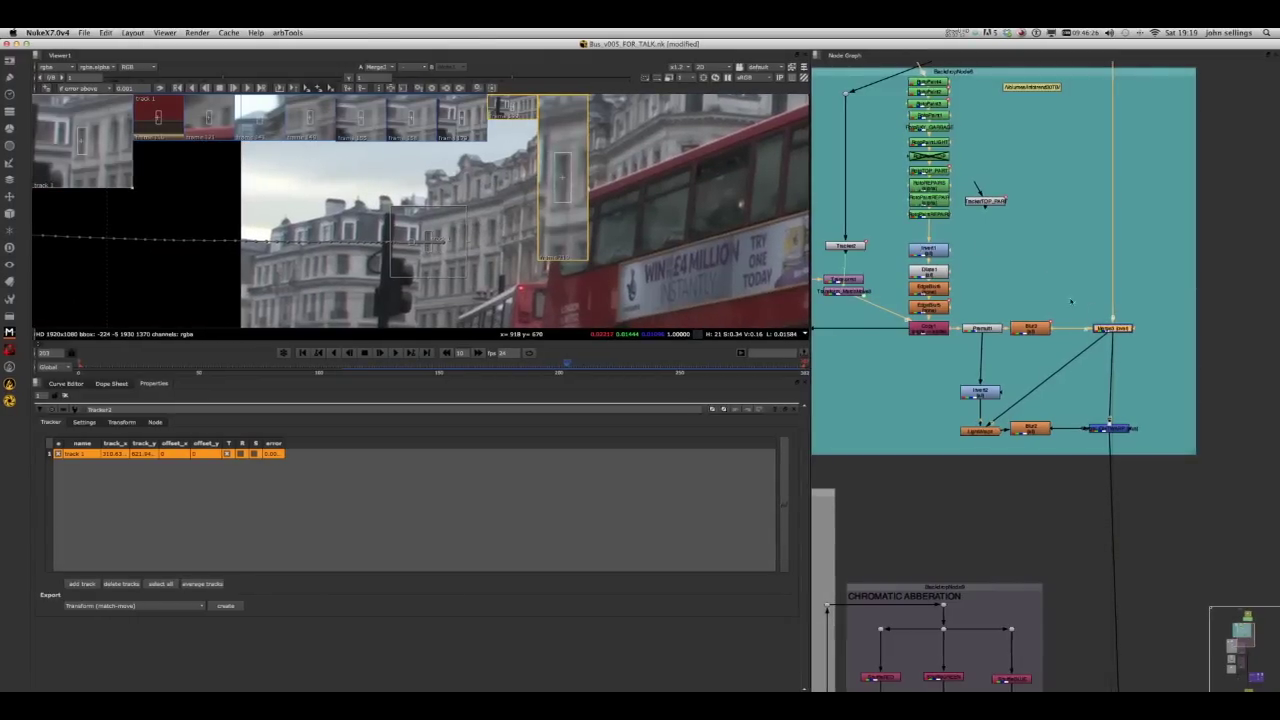
# Scrub forward through the merged sky shot and inspect the settings of the Transform_MatchMove3 and Transform1 nodes
pyautogui.scroll(-5, 1070, 297)
pyautogui.moveTo(1052, 278); pyautogui.dragTo(1120, 247, button='middle')
pyautogui.moveTo(452, 370); pyautogui.dragTo(598, 364)
pyautogui.scroll(5, 970, 232)
pyautogui.scroll(3, 970, 236)
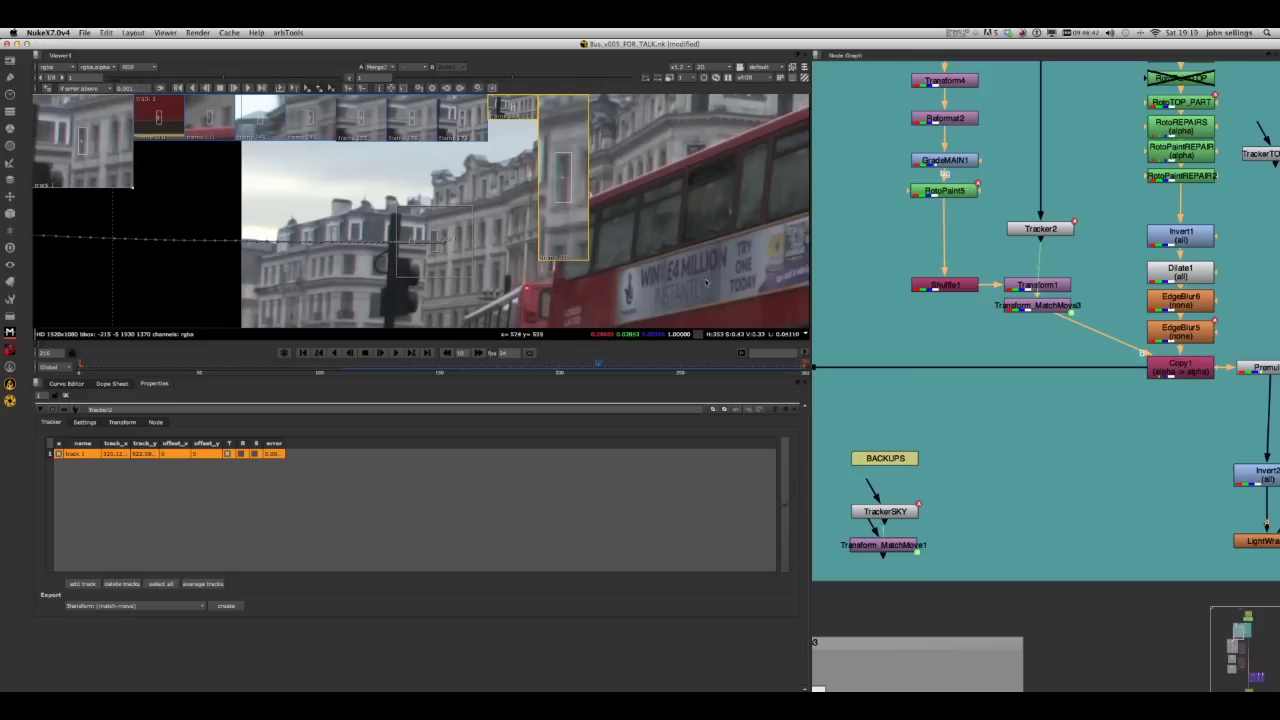
pyautogui.click(1036, 306)
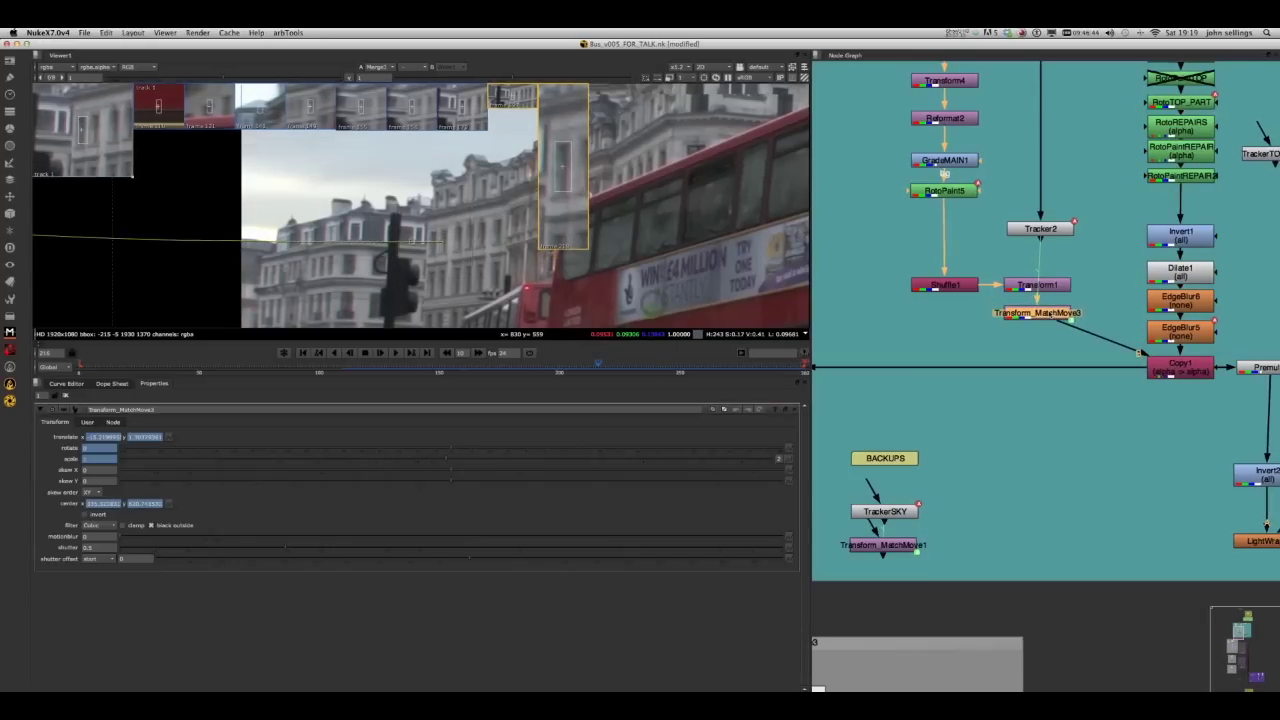
pyautogui.doubleClick(1036, 285)
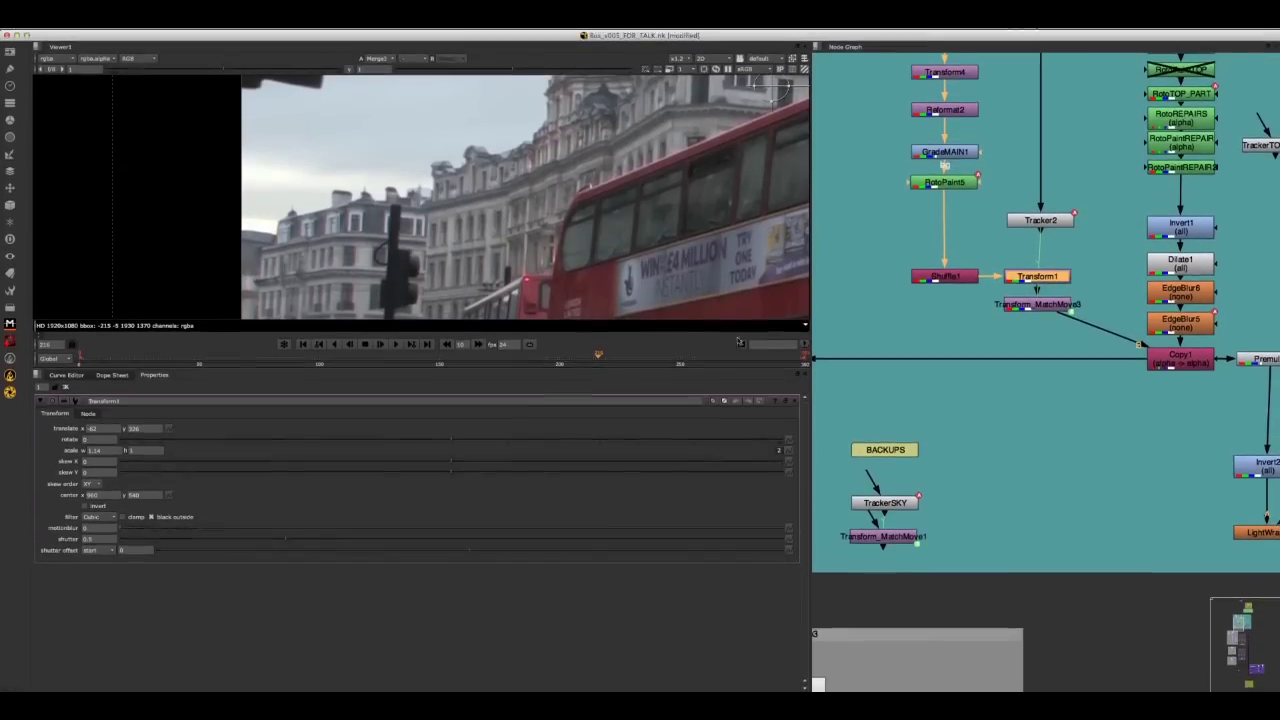
# View the building matte from the RotoPaint4 node at the start of the SKY group's roto chain
pyautogui.scroll(-2, 1018, 350)
pyautogui.moveTo(1071, 406); pyautogui.dragTo(910, 330, button='middle')
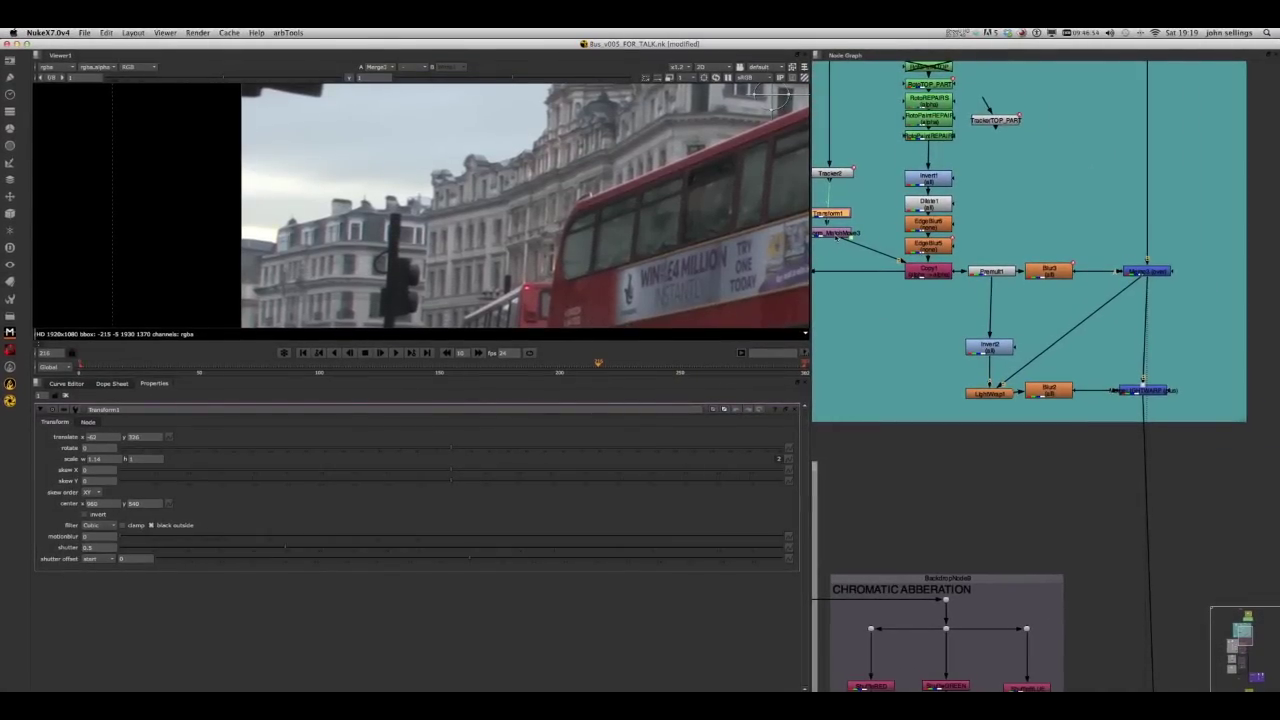
pyautogui.moveTo(1012, 186); pyautogui.dragTo(1019, 355, button='middle')
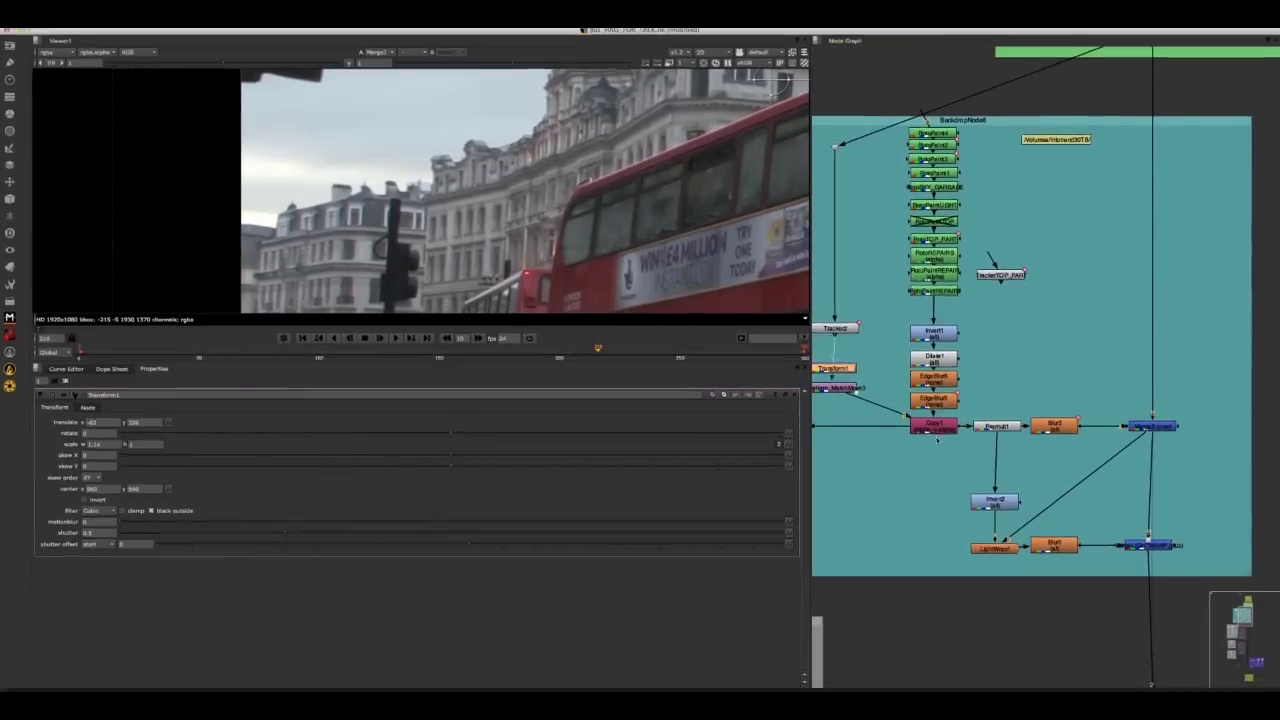
pyautogui.click(933, 440)
pyautogui.press('1')
pyautogui.press('1')
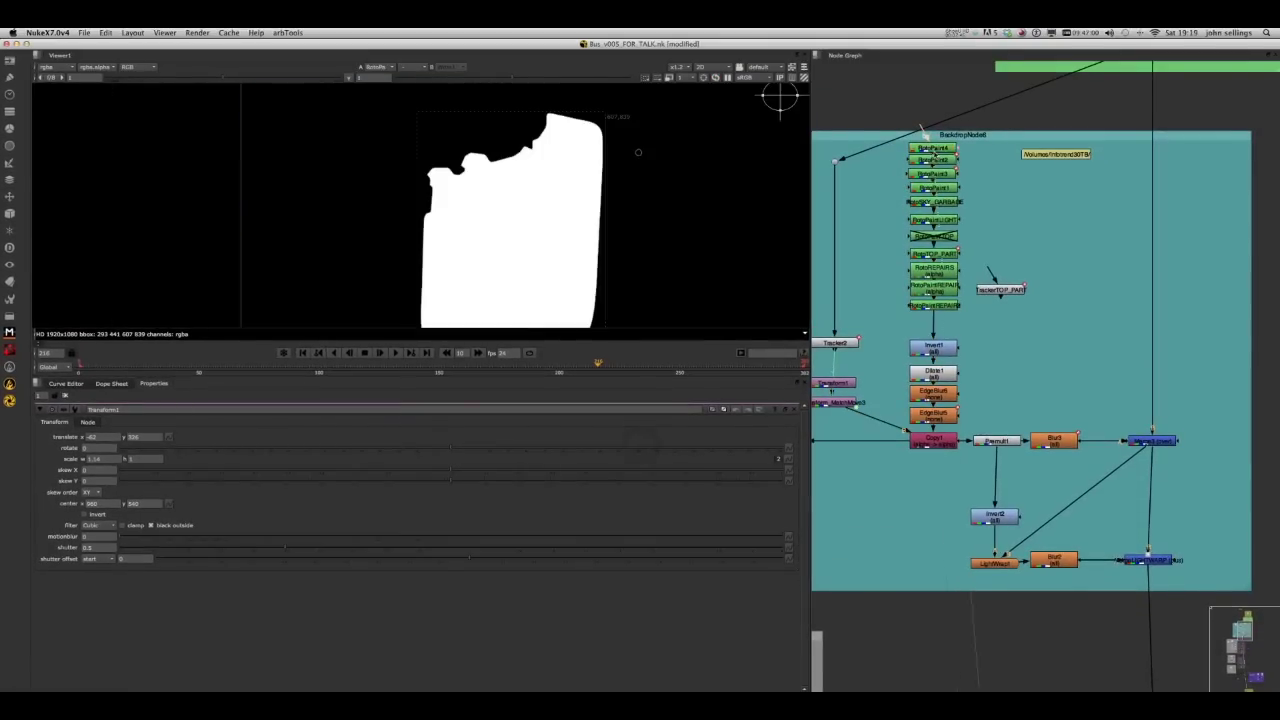
pyautogui.scroll(3, 451, 282)
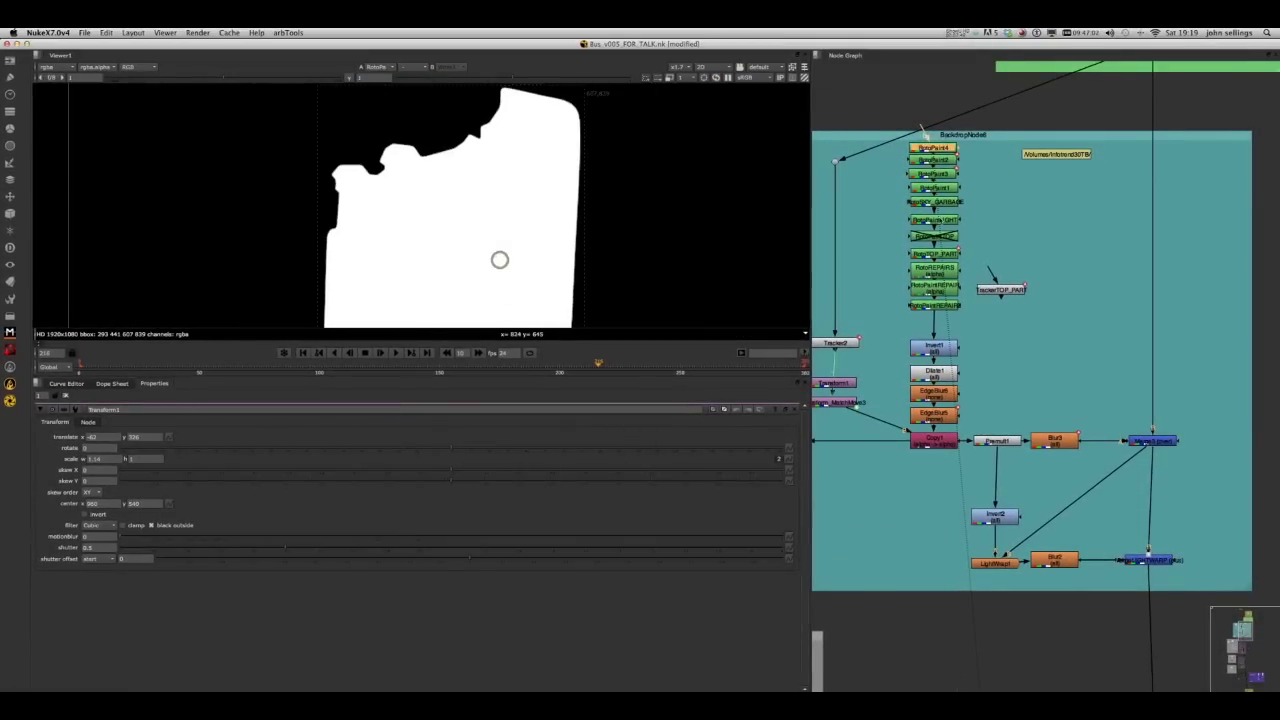
pyautogui.scroll(2, 922, 127)
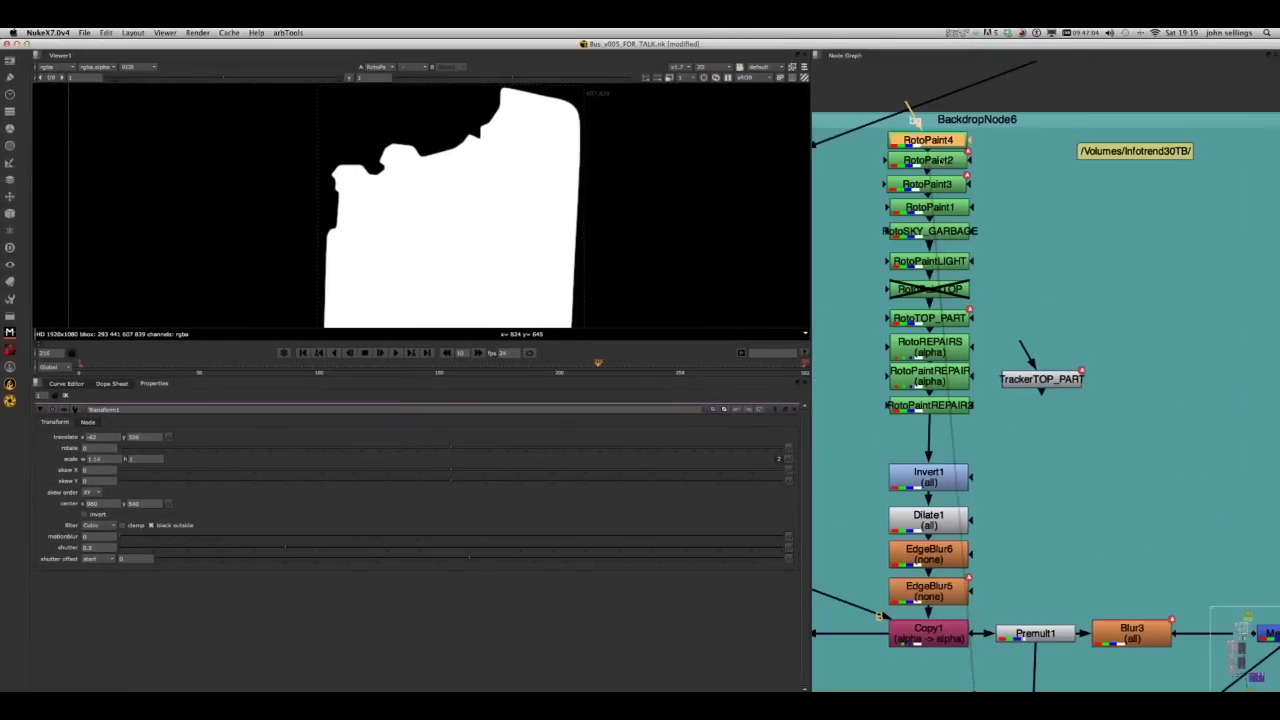
# Open the RotoPaint4 node's properties and select its NEW_BUILDING layer
pyautogui.scroll(-3, 924, 132)
pyautogui.doubleClick(936, 152)
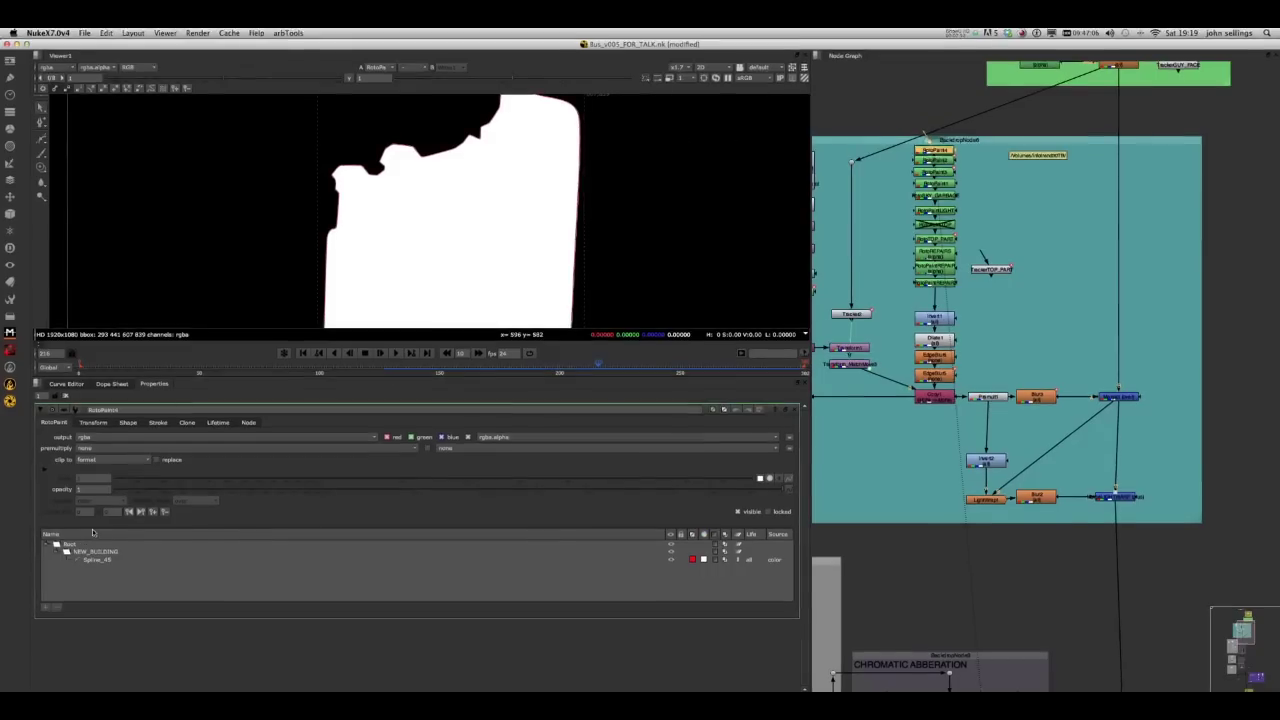
pyautogui.click(102, 559)
pyautogui.click(100, 495)
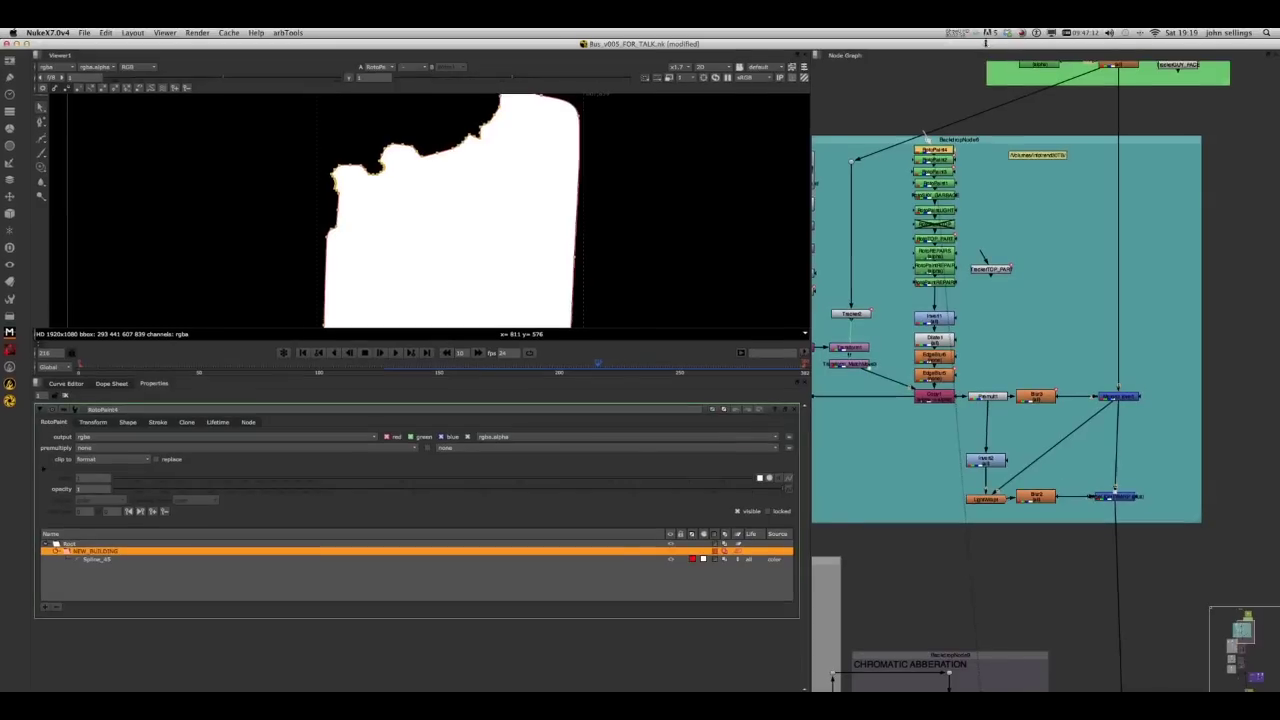
# View the RotoPaint2 node's matte and inspect its FRONT_BUILDING layer
pyautogui.click(938, 106)
pyautogui.press('1')
pyautogui.doubleClick(938, 106)
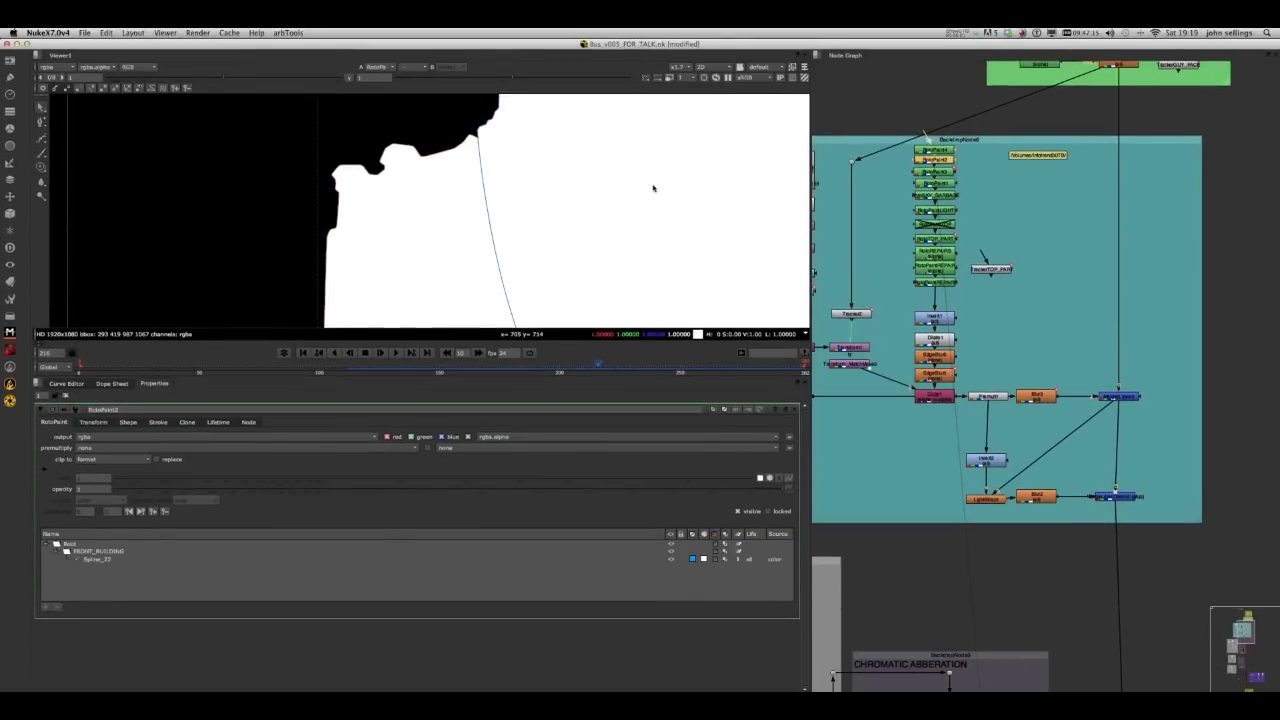
pyautogui.scroll(-3, 657, 190)
pyautogui.moveTo(659, 202); pyautogui.dragTo(633, 208, button='middle')
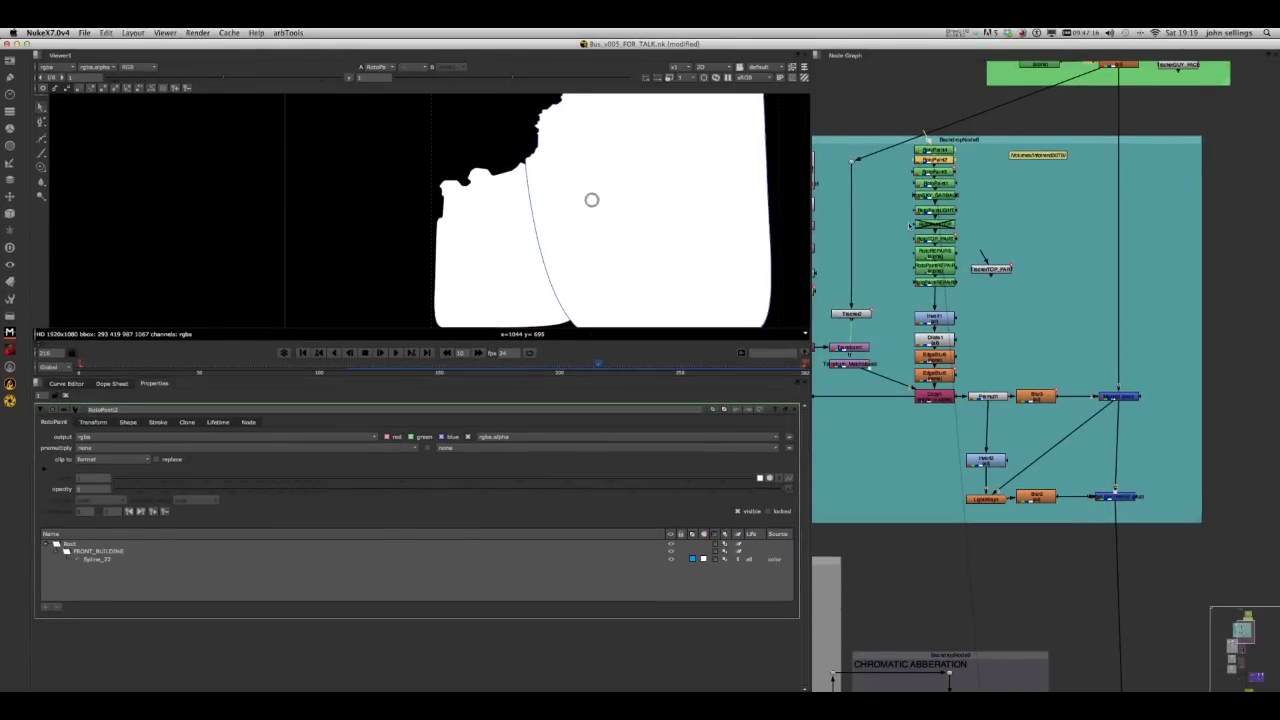
# View the combined roto matte further down the RotoPaint chain, examining the full roofline and the traffic light cutout
pyautogui.click(940, 194)
pyautogui.press('1')
pyautogui.click(936, 212)
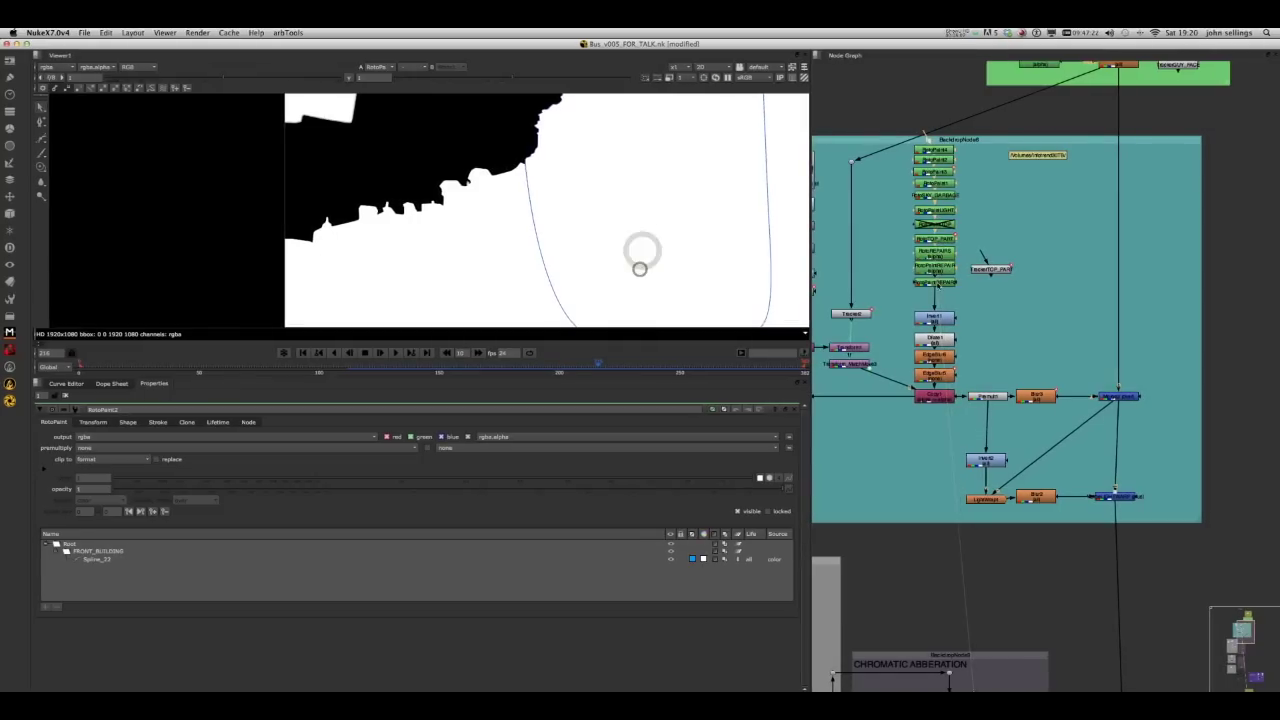
pyautogui.scroll(-3, 541, 194)
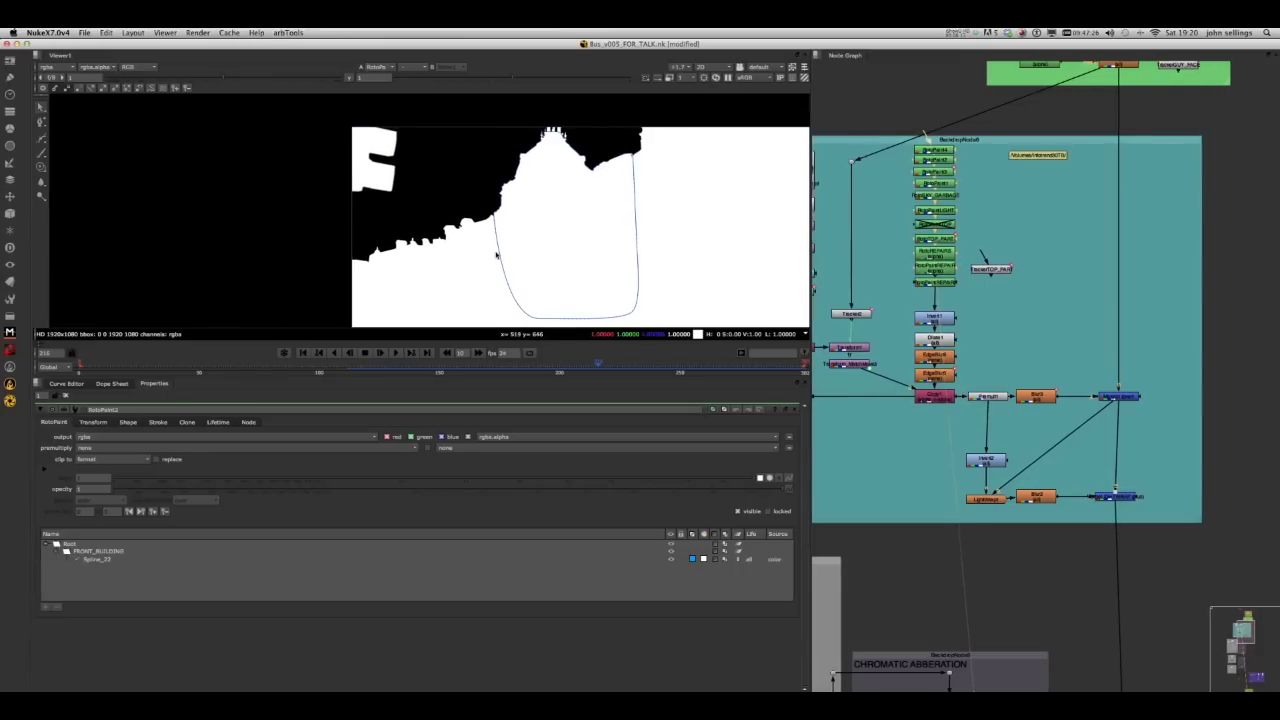
pyautogui.scroll(2, 540, 197)
pyautogui.moveTo(678, 246); pyautogui.dragTo(674, 236, button='middle')
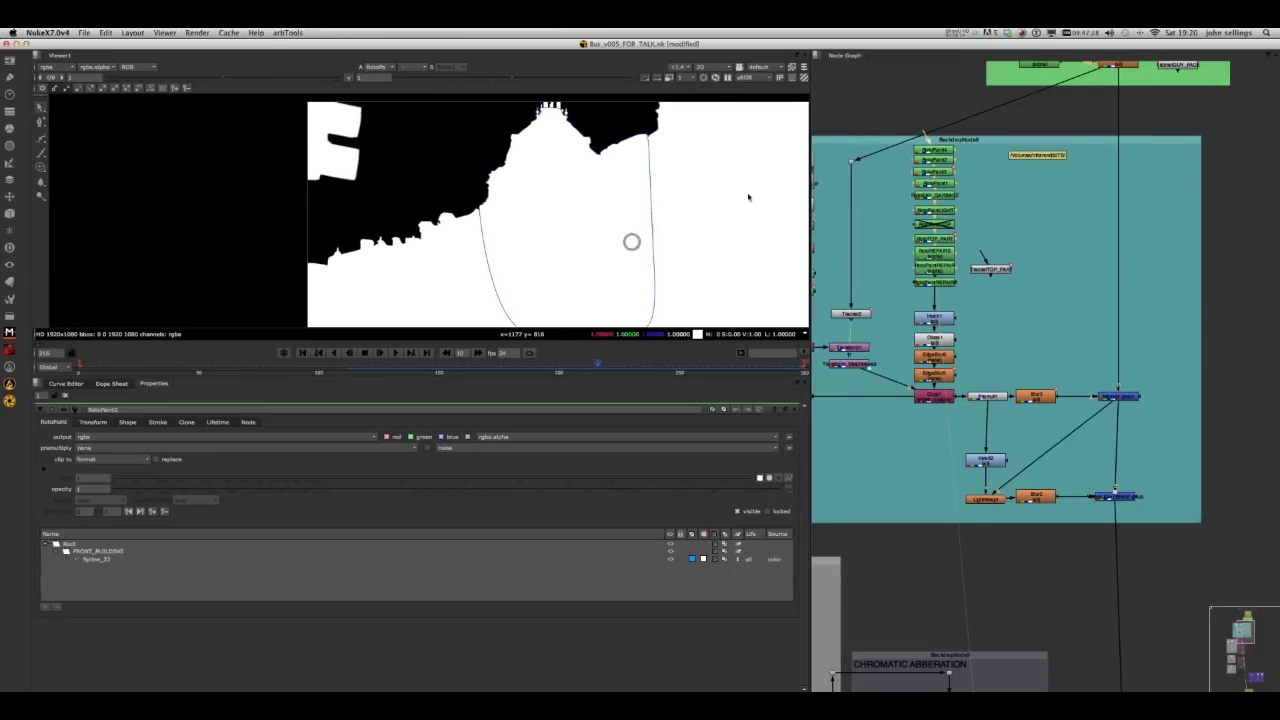
# View the masked sky and its result in the Merge2 composite, and close the open node properties
pyautogui.moveTo(992, 333); pyautogui.dragTo(971, 213, button='middle')
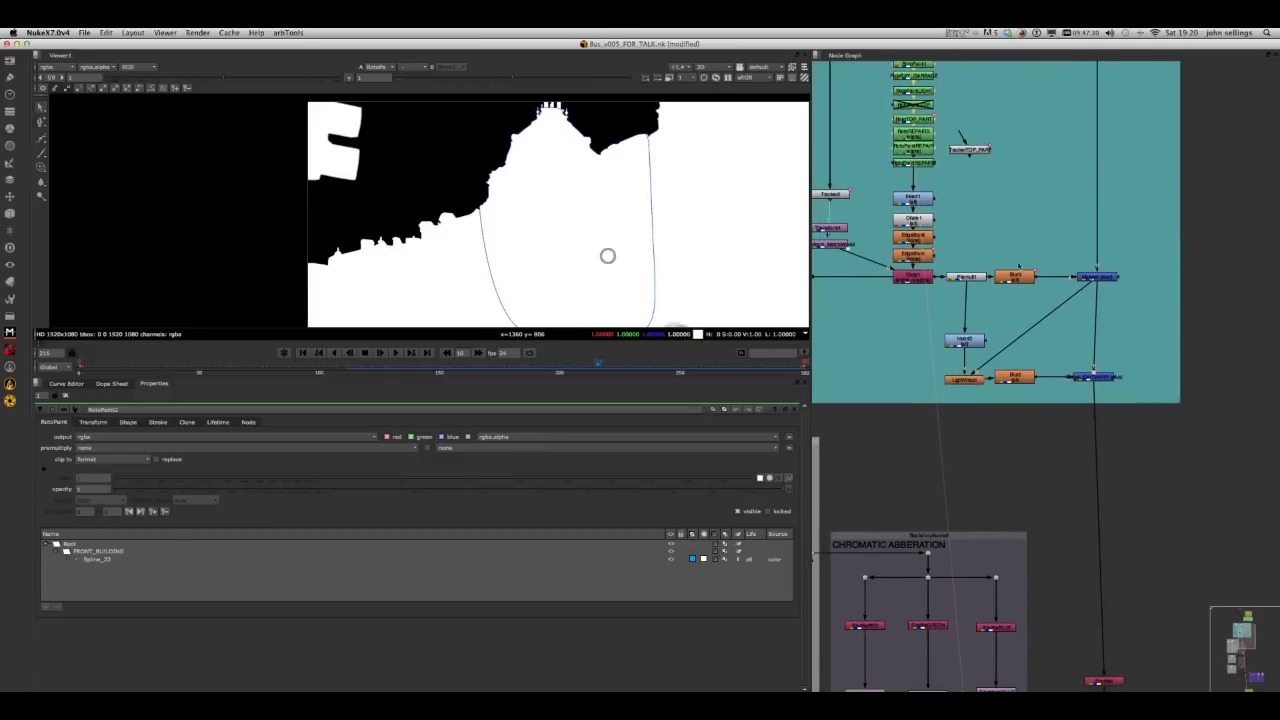
pyautogui.click(970, 278)
pyautogui.press('1')
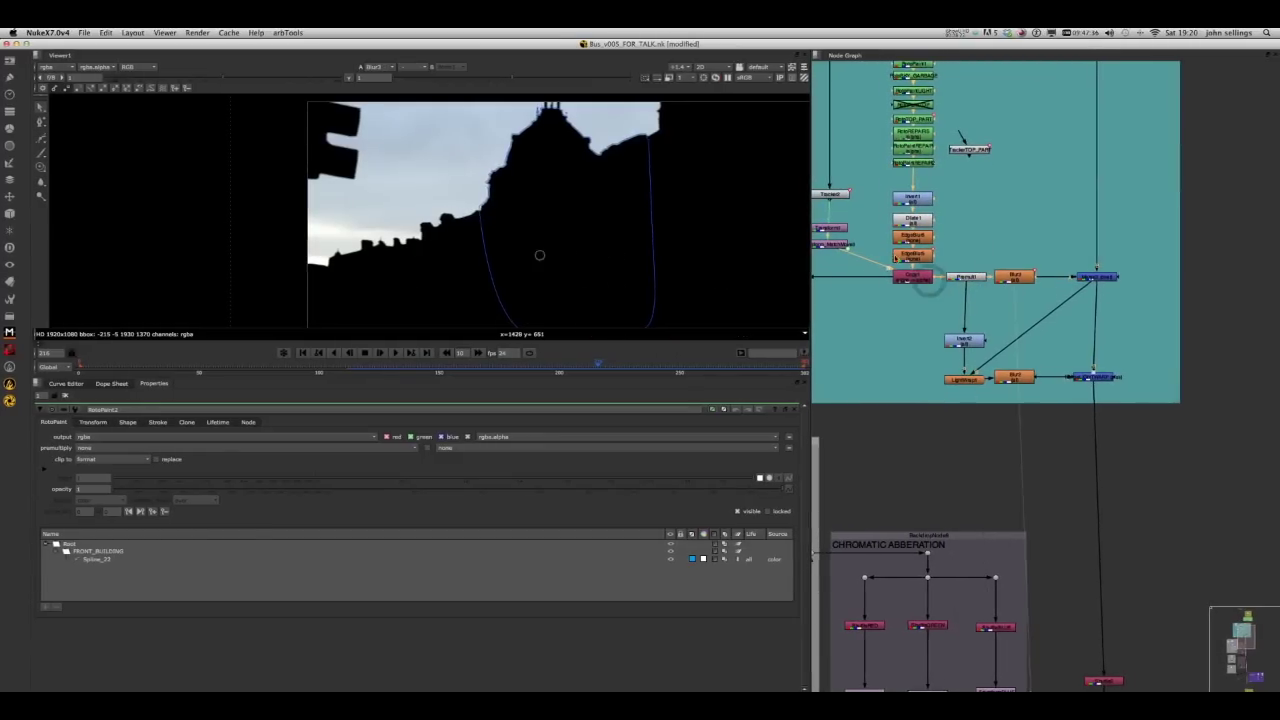
pyautogui.click(1095, 277)
pyautogui.press('1')
pyautogui.scroll(2, 474, 215)
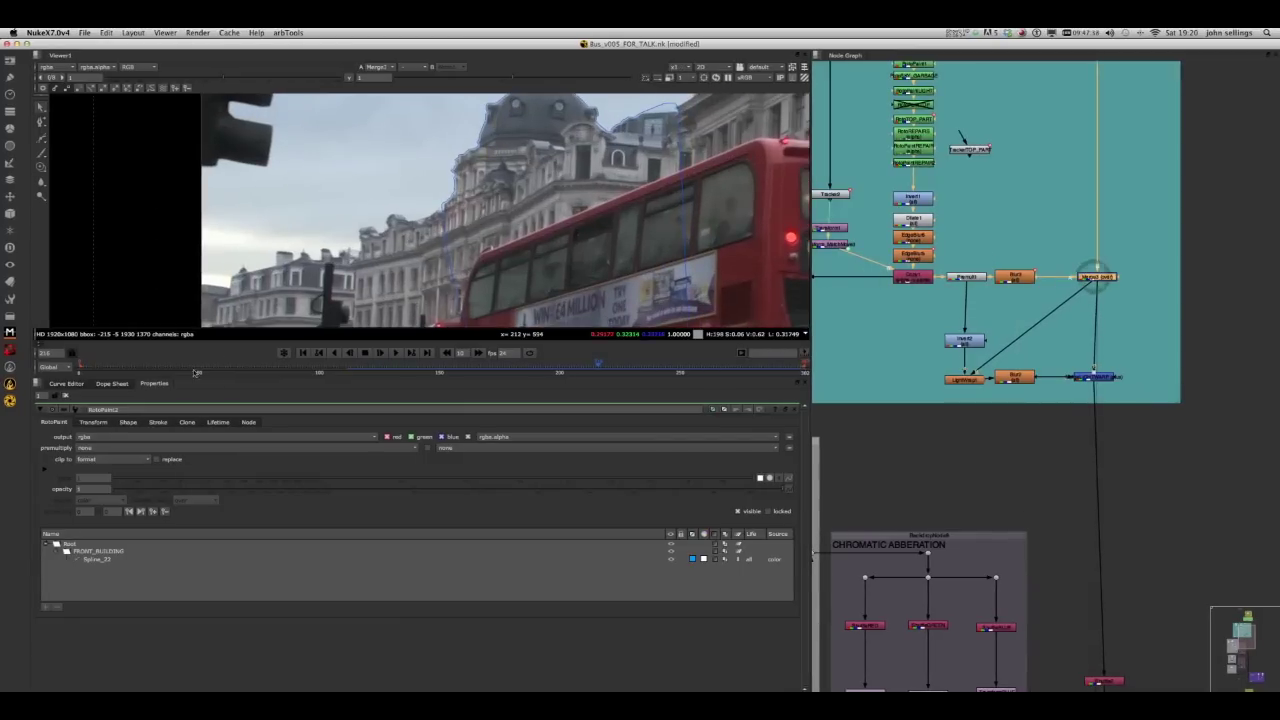
pyautogui.click(66, 395)
# View the output of the LightWrap node in the SKY group
pyautogui.scroll(-3, 978, 174)
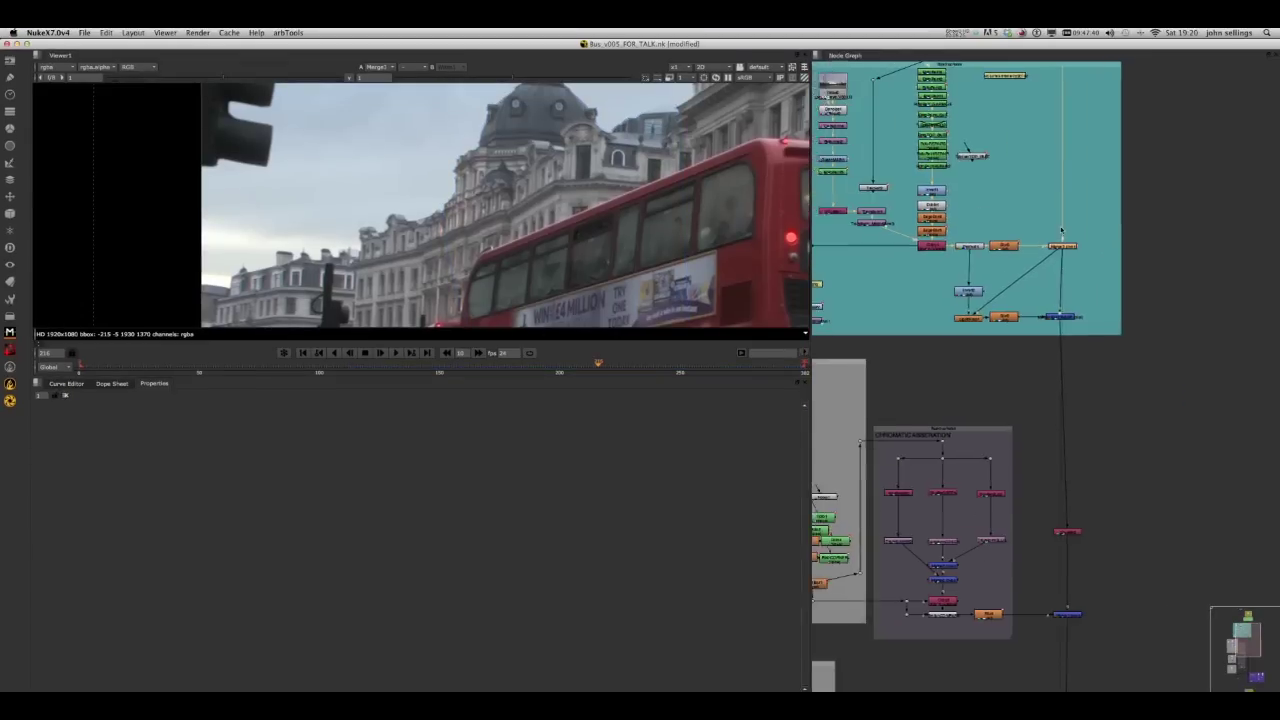
pyautogui.scroll(3, 1062, 231)
pyautogui.moveTo(1208, 264); pyautogui.dragTo(996, 166, button='middle')
pyautogui.moveTo(1009, 251); pyautogui.dragTo(995, 205, button='middle')
pyautogui.click(940, 261)
pyautogui.press('1')
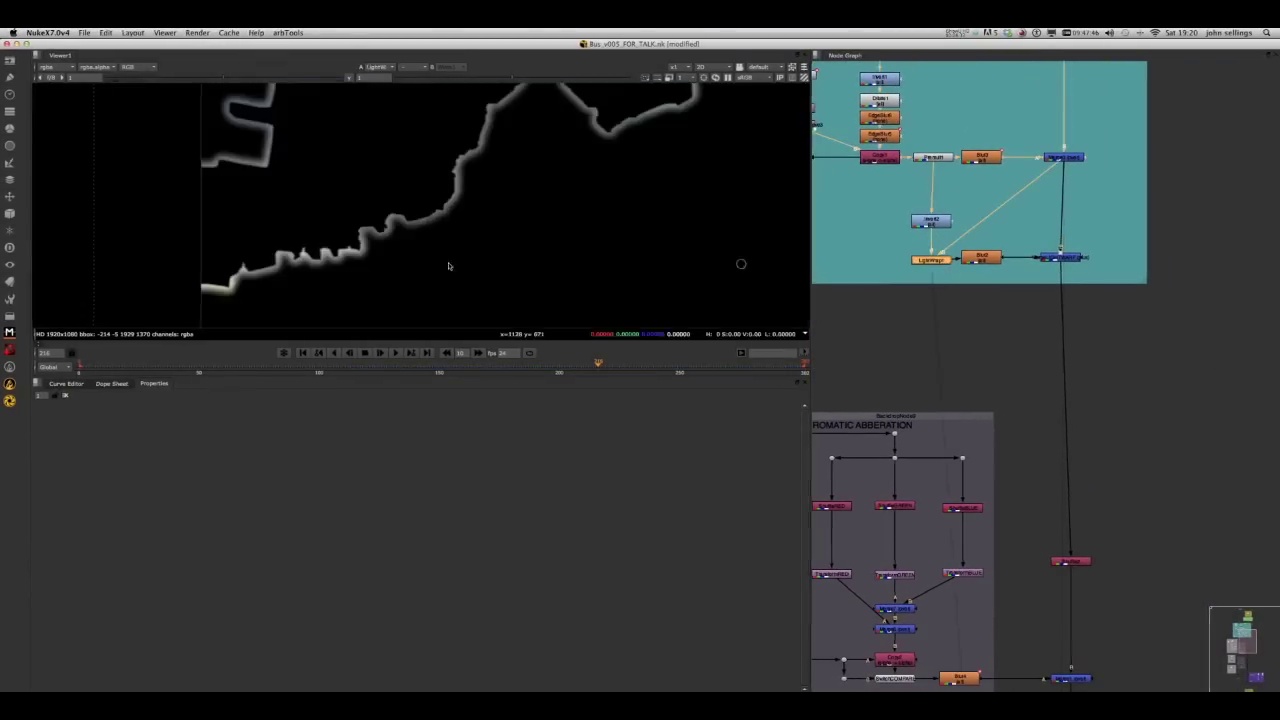
# View the light wrap merge node's output, examining the building rooftops where they meet the new sky
pyautogui.click(1060, 258)
pyautogui.press('1')
pyautogui.scroll(5, 477, 117)
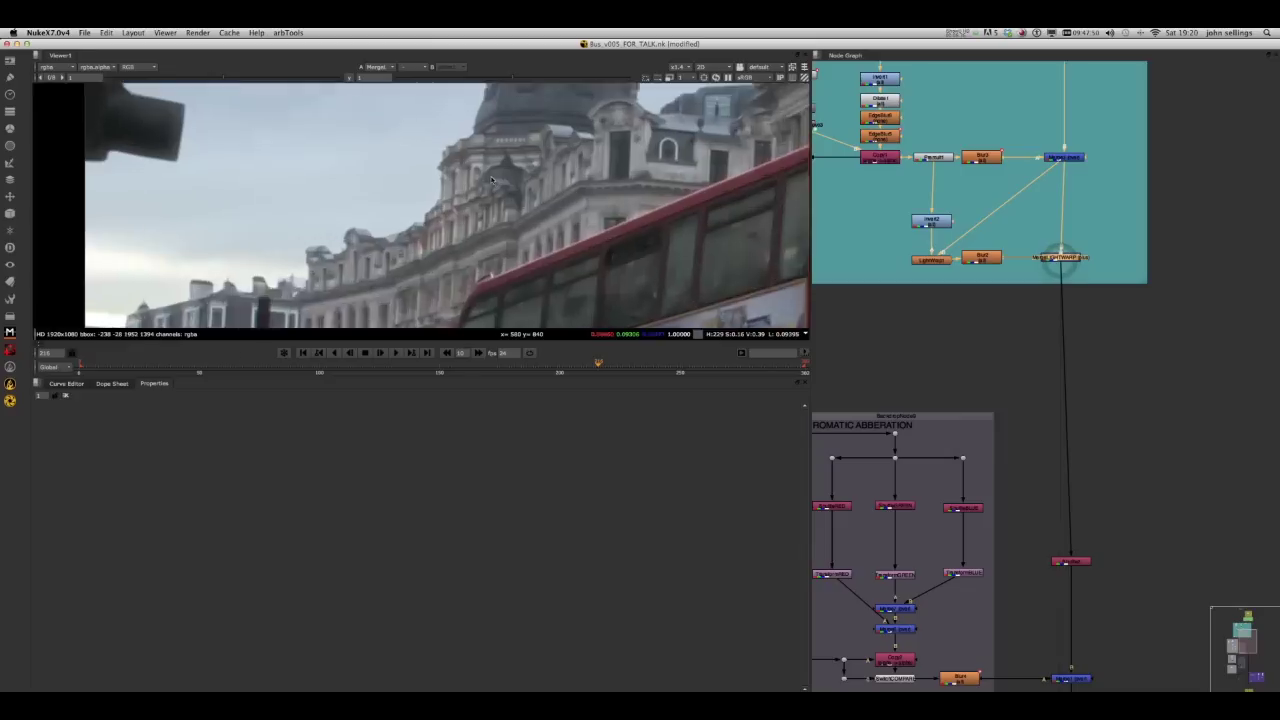
pyautogui.moveTo(475, 229); pyautogui.dragTo(560, 148, button='middle')
pyautogui.scroll(-2, 375, 249)
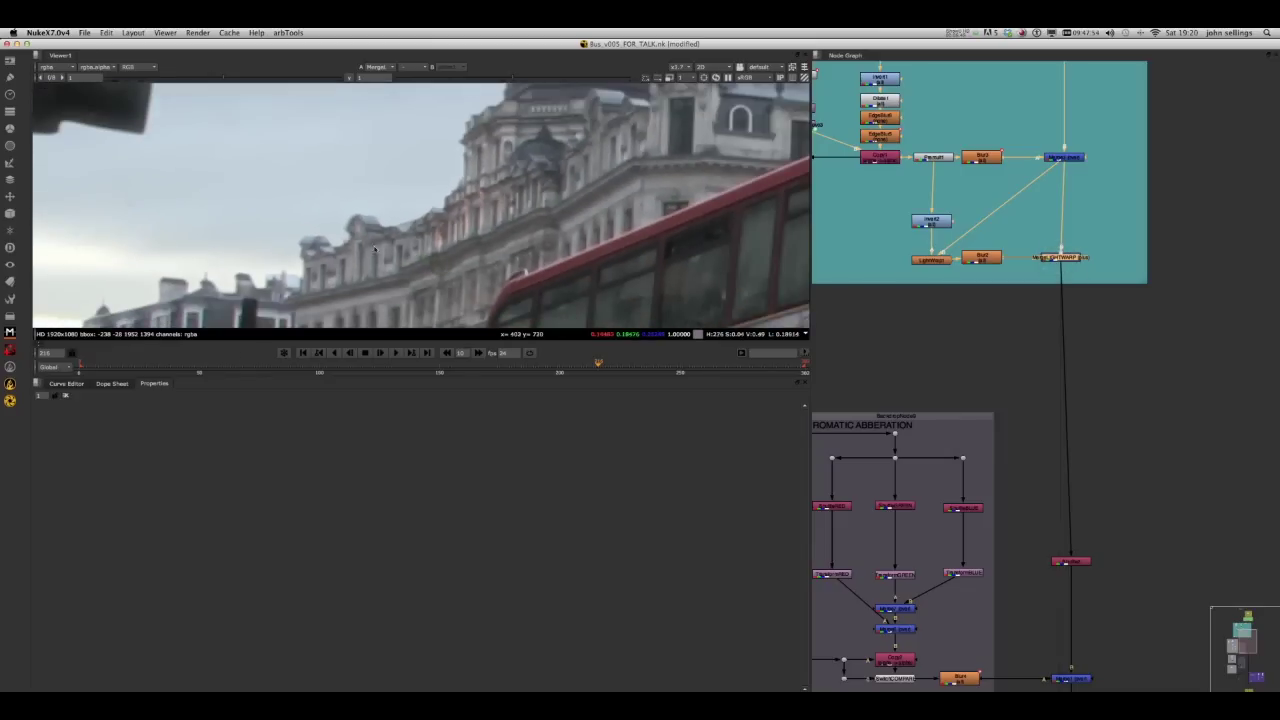
pyautogui.scroll(-2, 1148, 430)
# View the Grumps Quest banner from the logo Read node in the MAIN BUS SIDE group
pyautogui.moveTo(1158, 455); pyautogui.dragTo(1202, 303, button='middle')
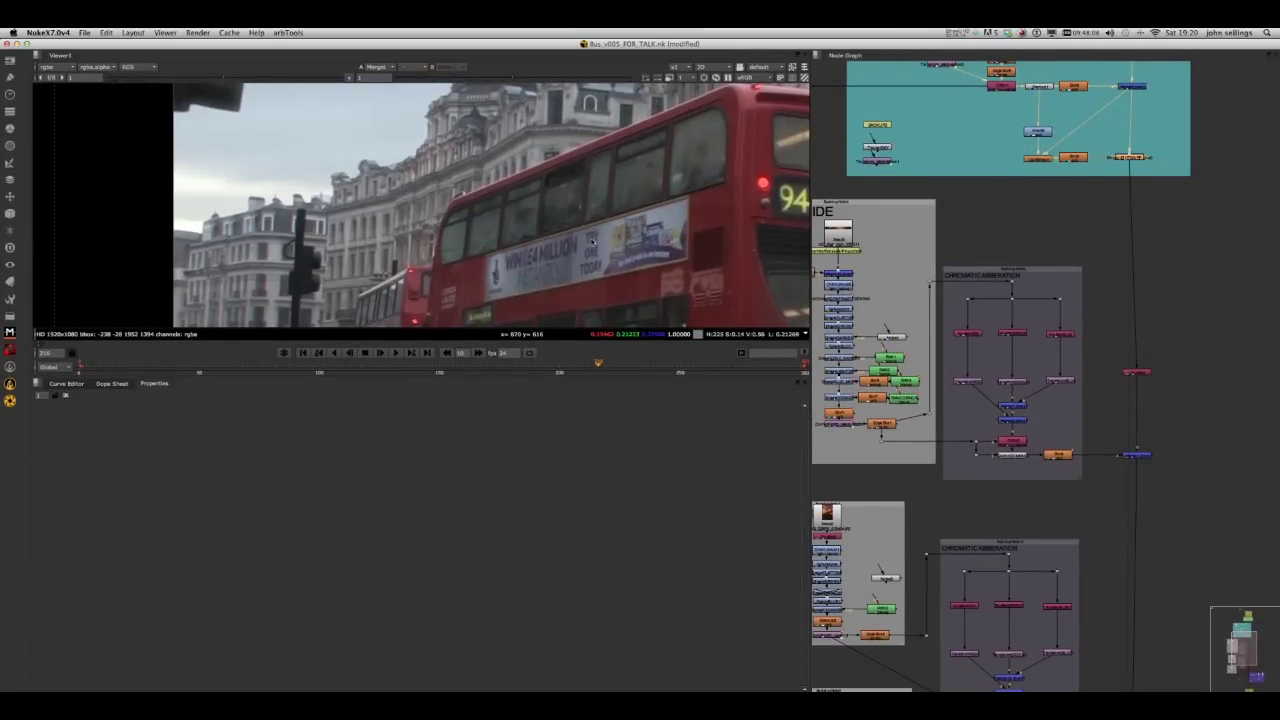
pyautogui.moveTo(651, 253); pyautogui.dragTo(591, 212, button='middle')
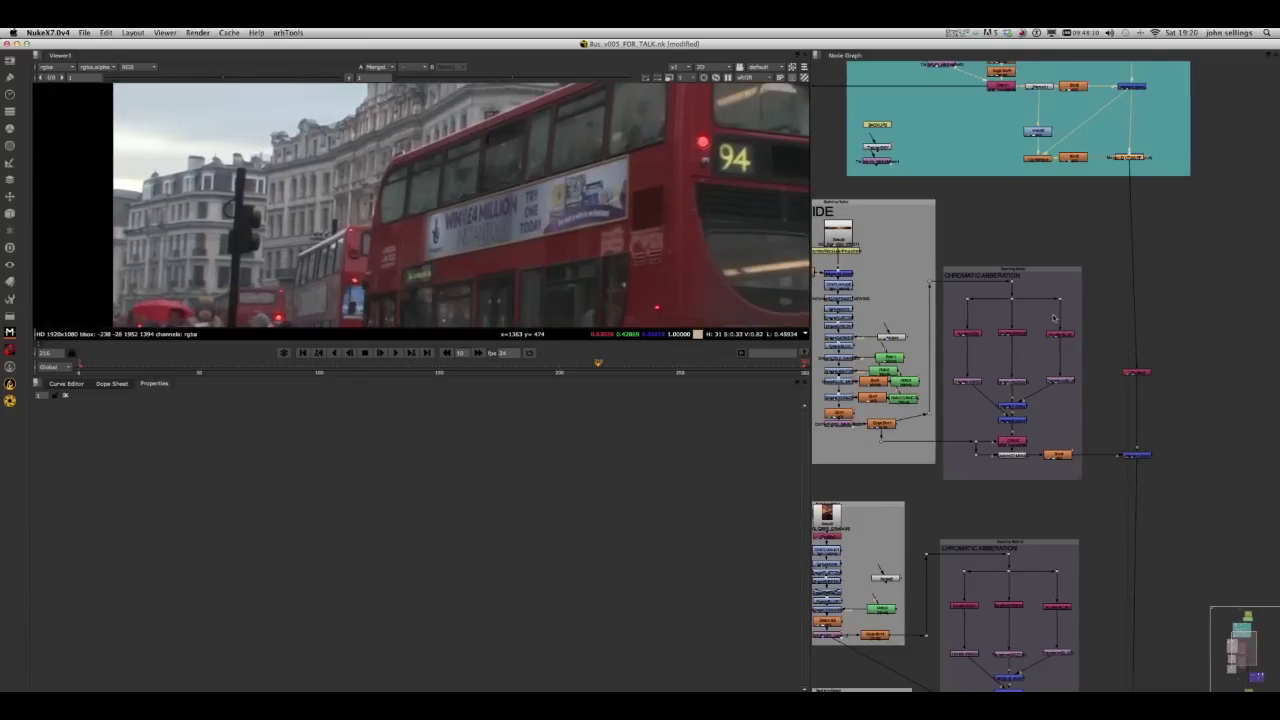
pyautogui.scroll(3, 1090, 340)
pyautogui.moveTo(998, 397); pyautogui.dragTo(1208, 272, button='middle')
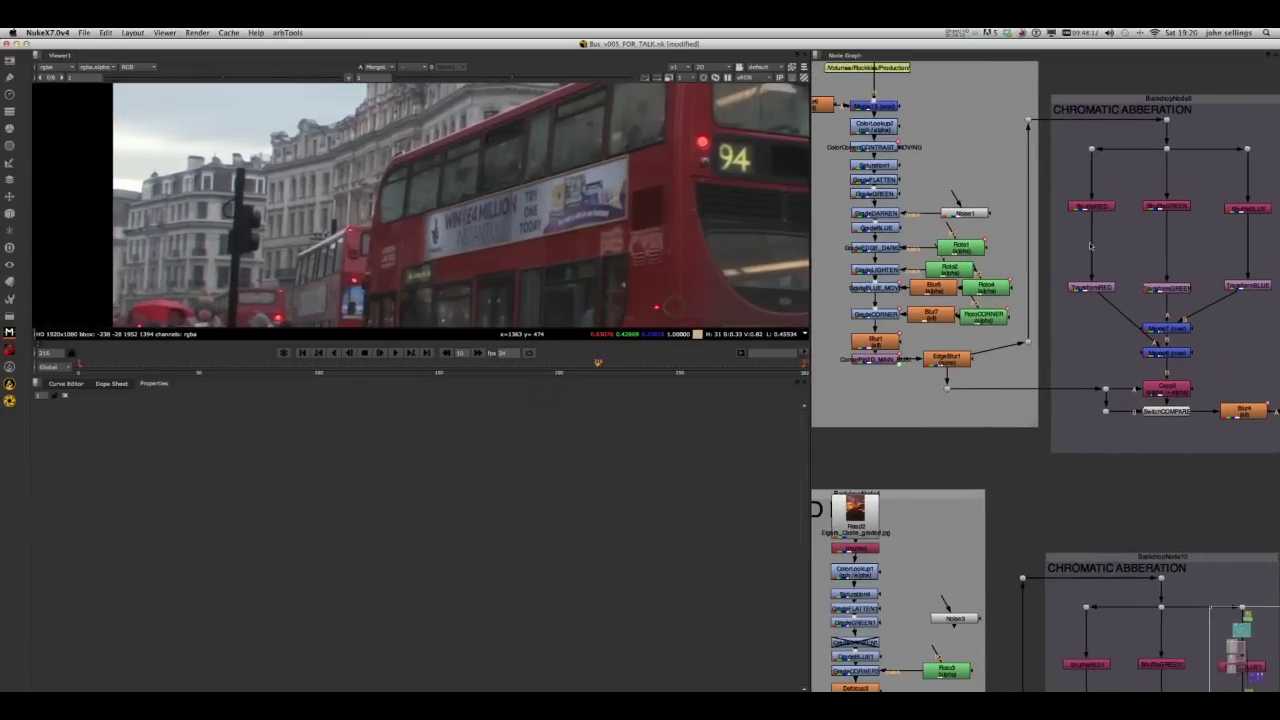
pyautogui.scroll(-3, 1096, 252)
pyautogui.moveTo(1096, 252); pyautogui.dragTo(1083, 255, button='middle')
pyautogui.click(948, 122)
pyautogui.press('1')
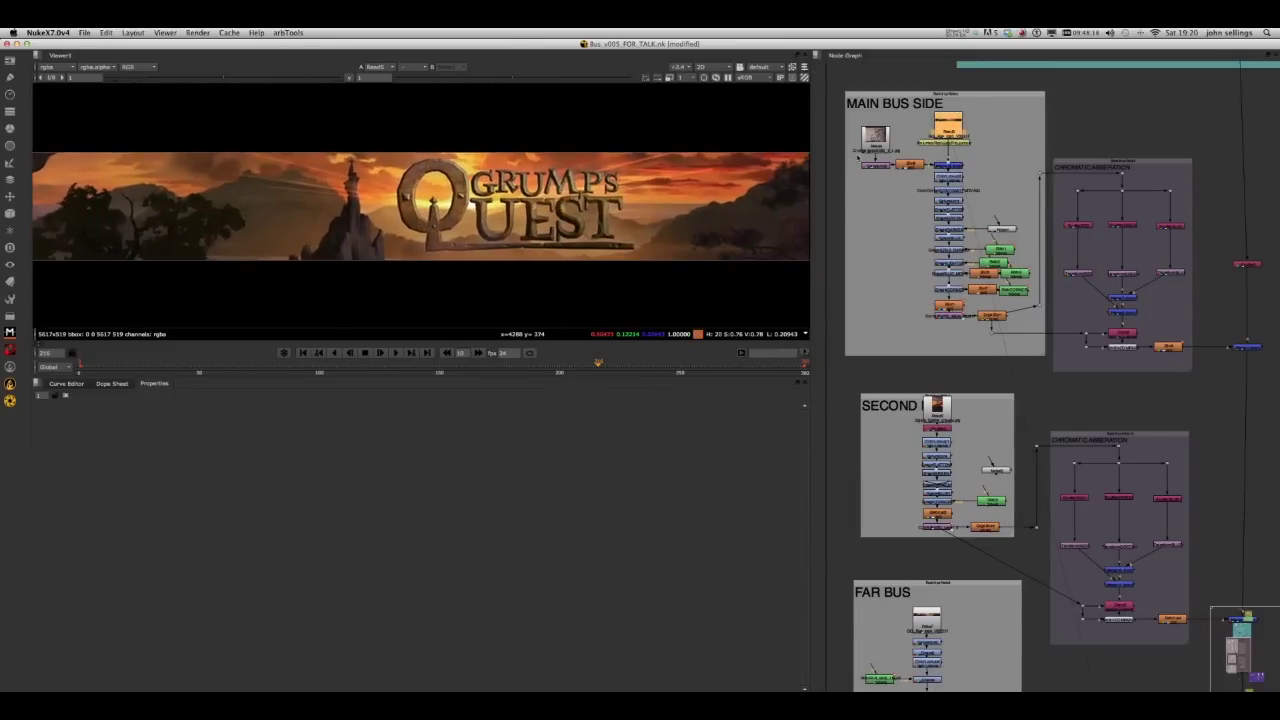
# View the MAIN BUS SIDE group's first merge node and the grunge texture from its Read4 node
pyautogui.scroll(3, 894, 137)
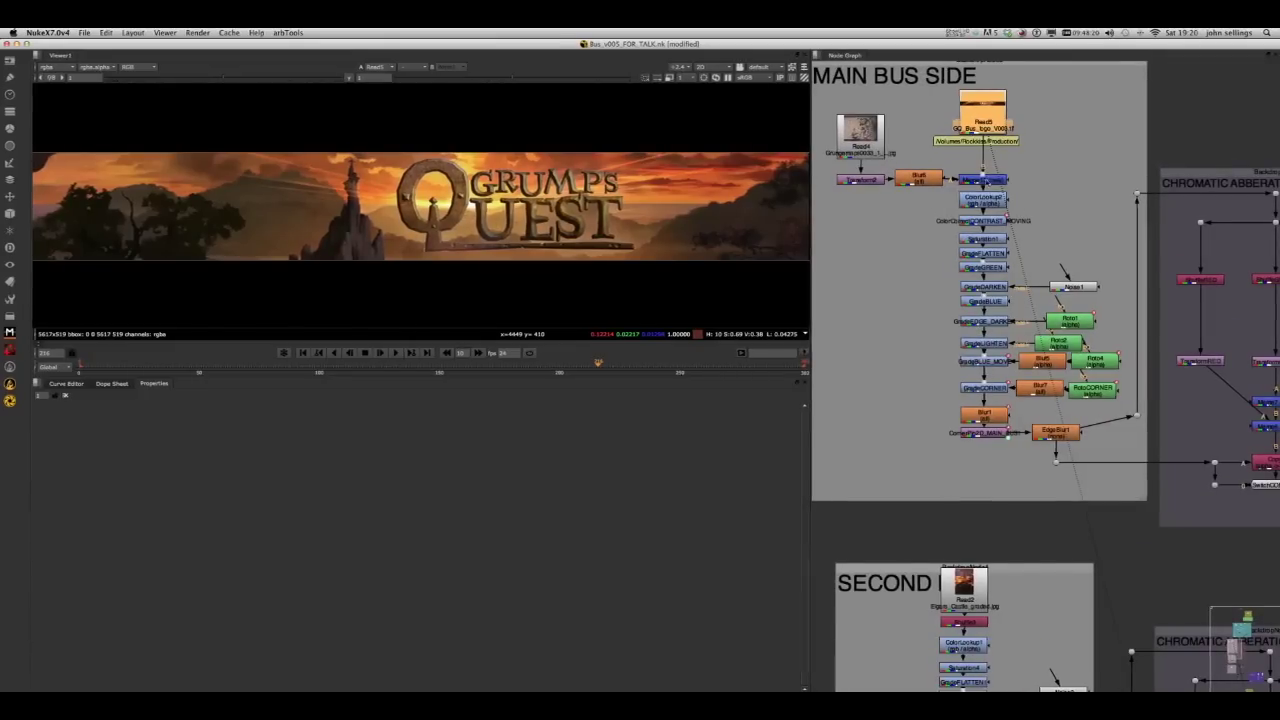
pyautogui.click(989, 182)
pyautogui.press('1')
pyautogui.click(858, 130)
pyautogui.press('1')
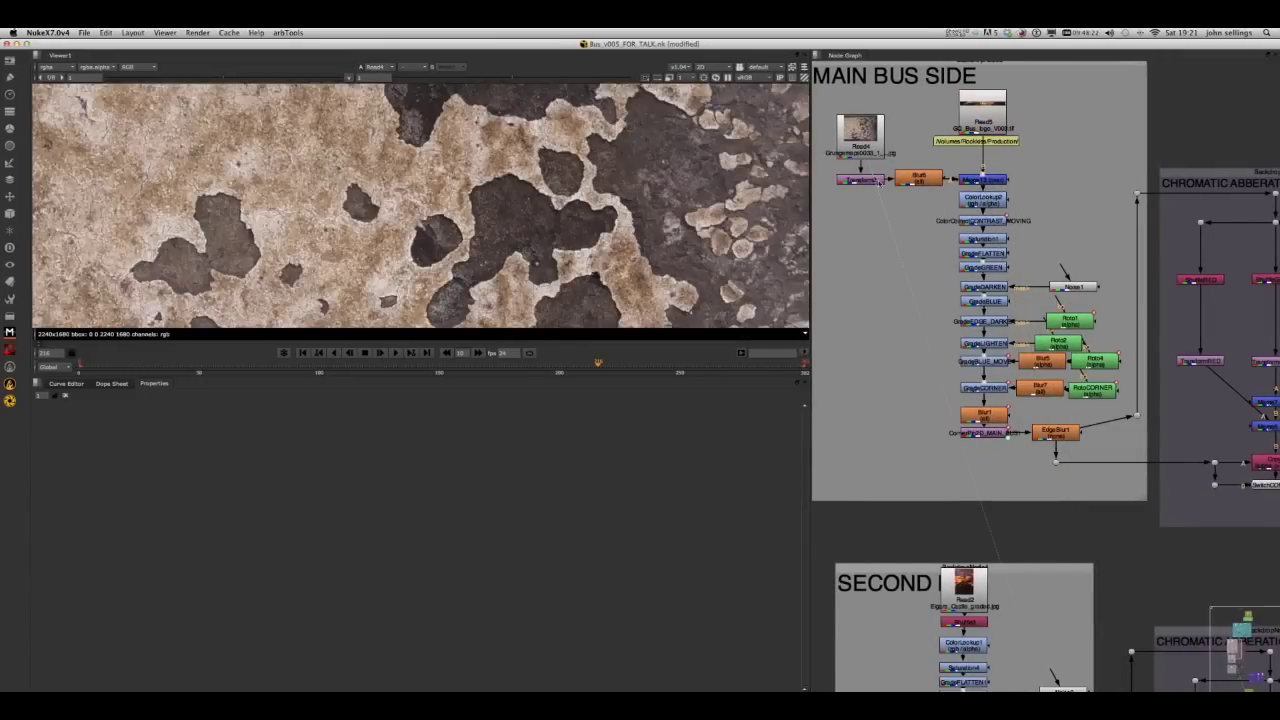
# View the MAIN BUS SIDE merge node's output, examining the full Grumps Quest banner blended with the grunge texture
pyautogui.press('1')
pyautogui.scroll(-4, 445, 225)
pyautogui.moveTo(550, 228); pyautogui.dragTo(552, 216, button='middle')
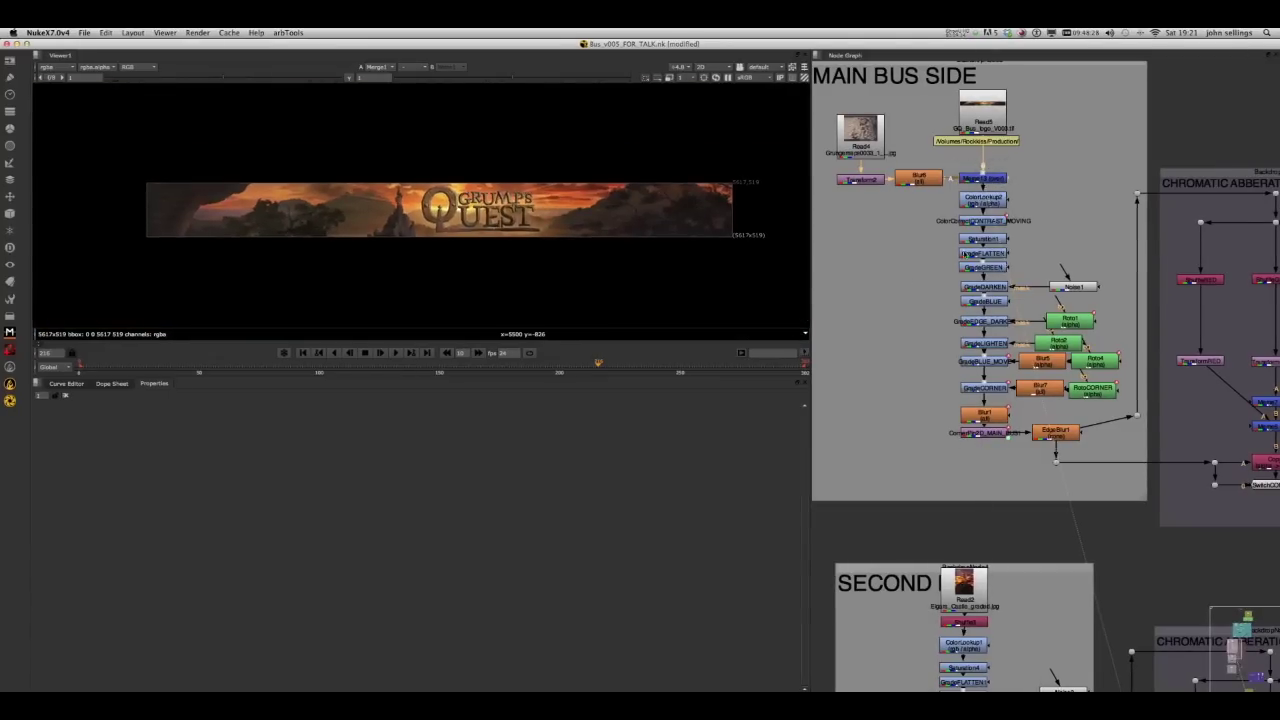
# View the outputs of the MAIN BUS SIDE colour correction nodes in turn, from ColorLookup2 down to the upper Grade nodes
pyautogui.click(983, 200)
pyautogui.press('1')
pyautogui.click(981, 244)
pyautogui.press('1')
pyautogui.click(982, 255)
pyautogui.press('1')
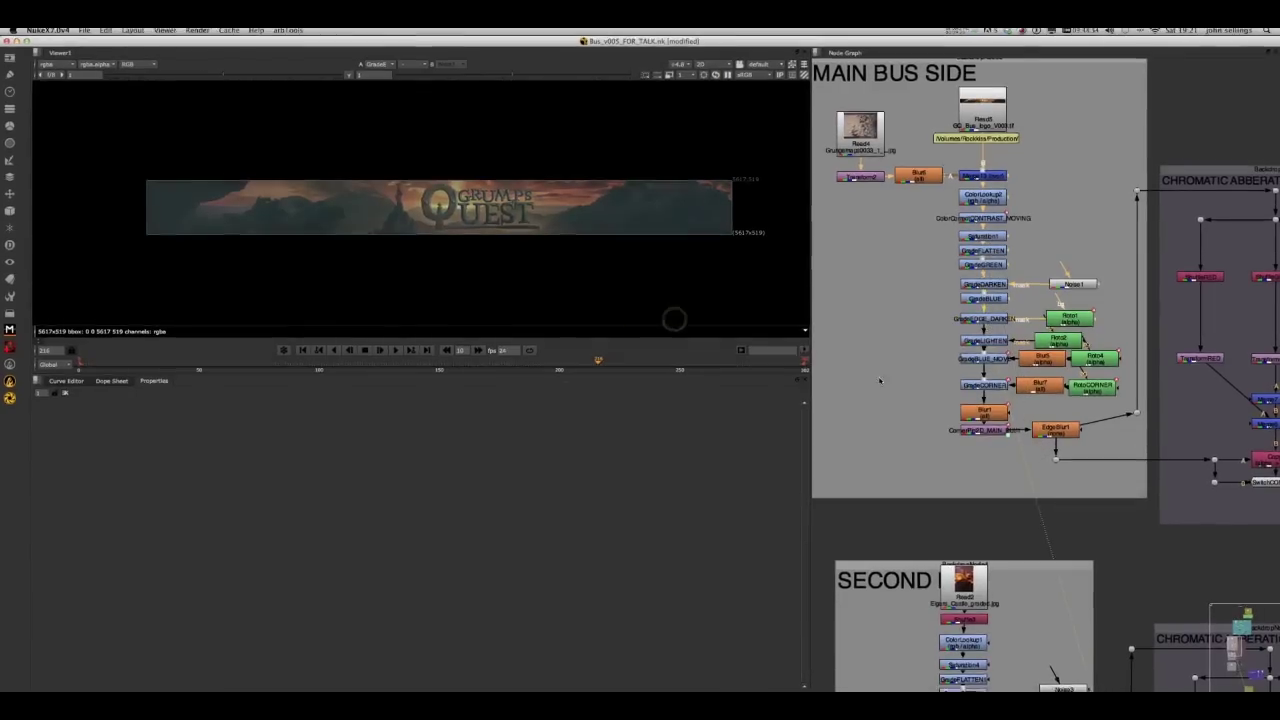
# Open the properties of GradeBLUE_MOVE and view the Merge1 node that places the main bus side advert over the plate
pyautogui.moveTo(880, 380); pyautogui.dragTo(873, 330, button='middle')
pyautogui.doubleClick(988, 315)
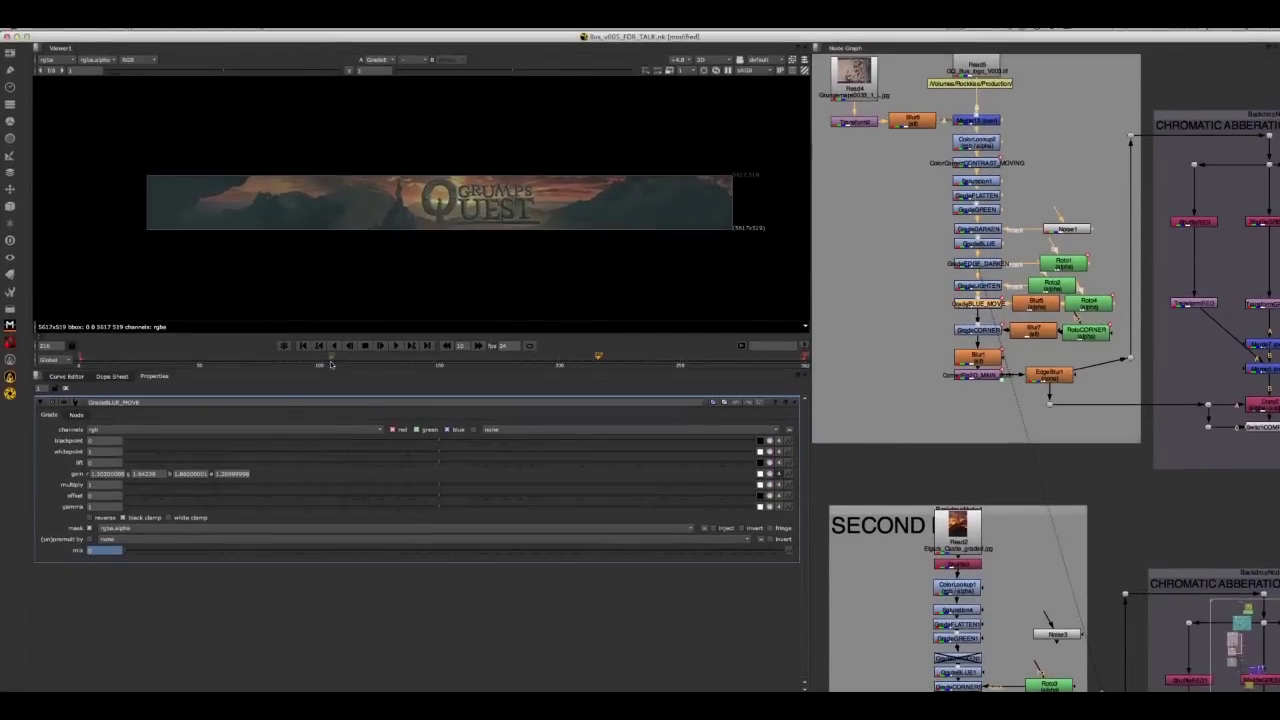
pyautogui.scroll(-3, 983, 318)
pyautogui.moveTo(1235, 400); pyautogui.dragTo(1116, 347, button='middle')
pyautogui.scroll(3, 1188, 340)
pyautogui.click(1212, 357)
pyautogui.press('1')
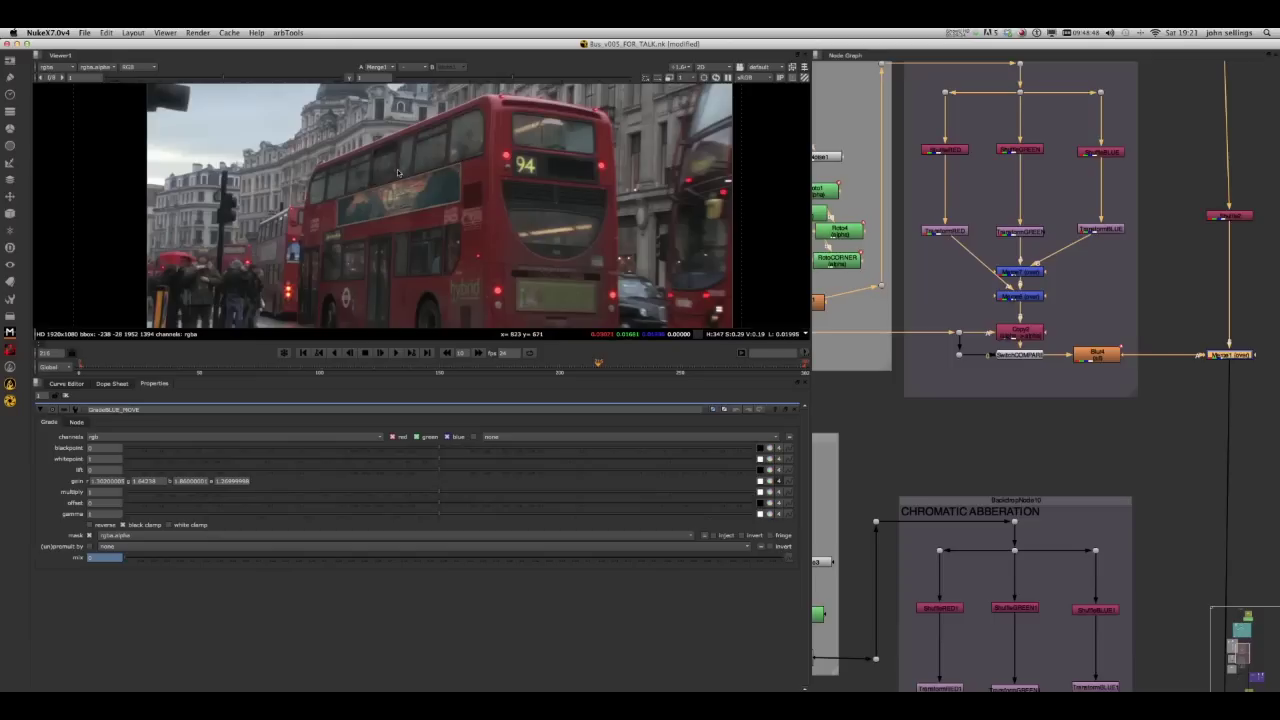
# Open the properties of EdgeBlur1 in the MAIN BUS SIDE group and view the node's output
pyautogui.scroll(-4, 1038, 276)
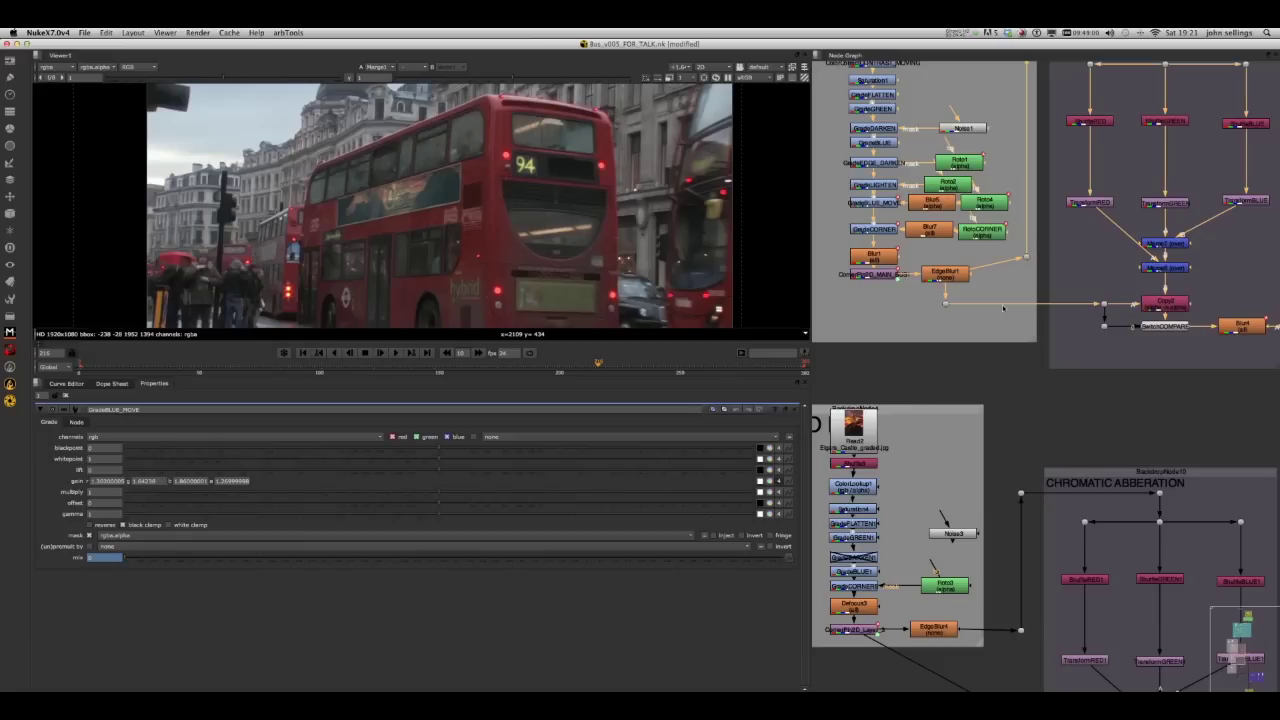
pyautogui.scroll(-3, 1003, 307)
pyautogui.scroll(5, 936, 276)
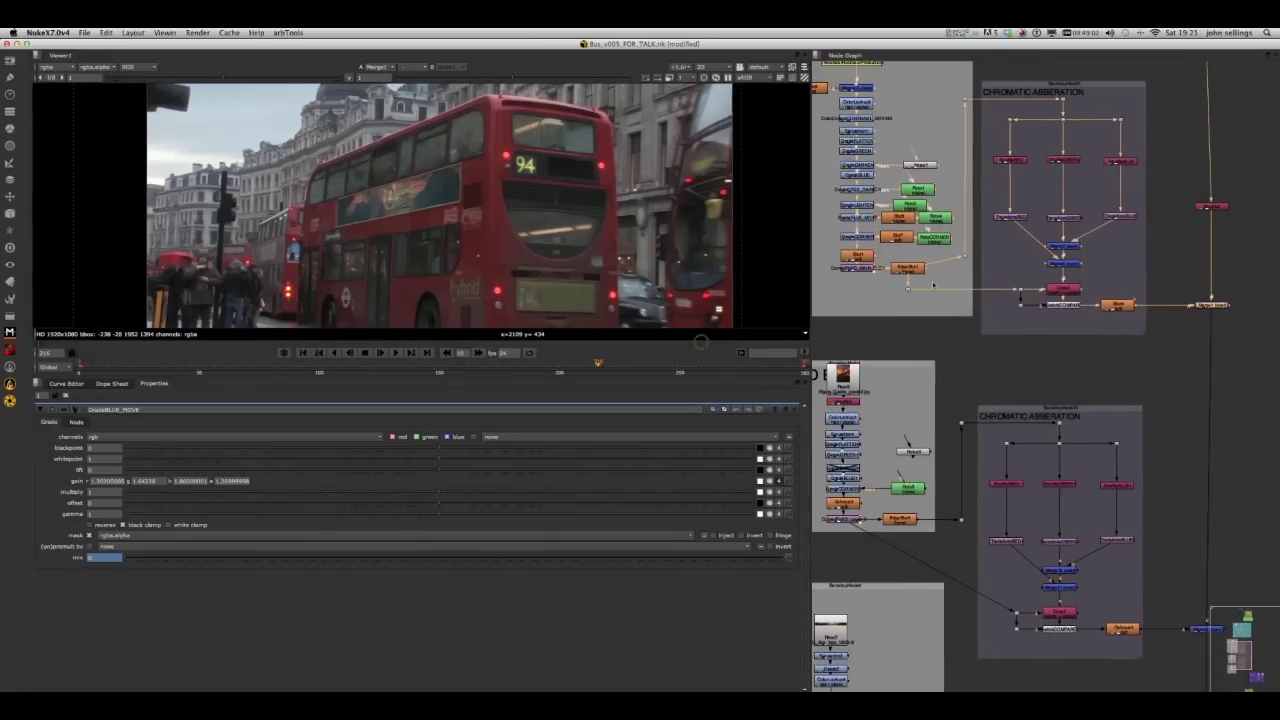
pyautogui.doubleClick(922, 259)
pyautogui.press('1')
pyautogui.moveTo(1107, 349); pyautogui.dragTo(934, 337, button='middle')
pyautogui.scroll(-3, 1024, 308)
pyautogui.moveTo(1051, 329); pyautogui.dragTo(1045, 327, button='middle')
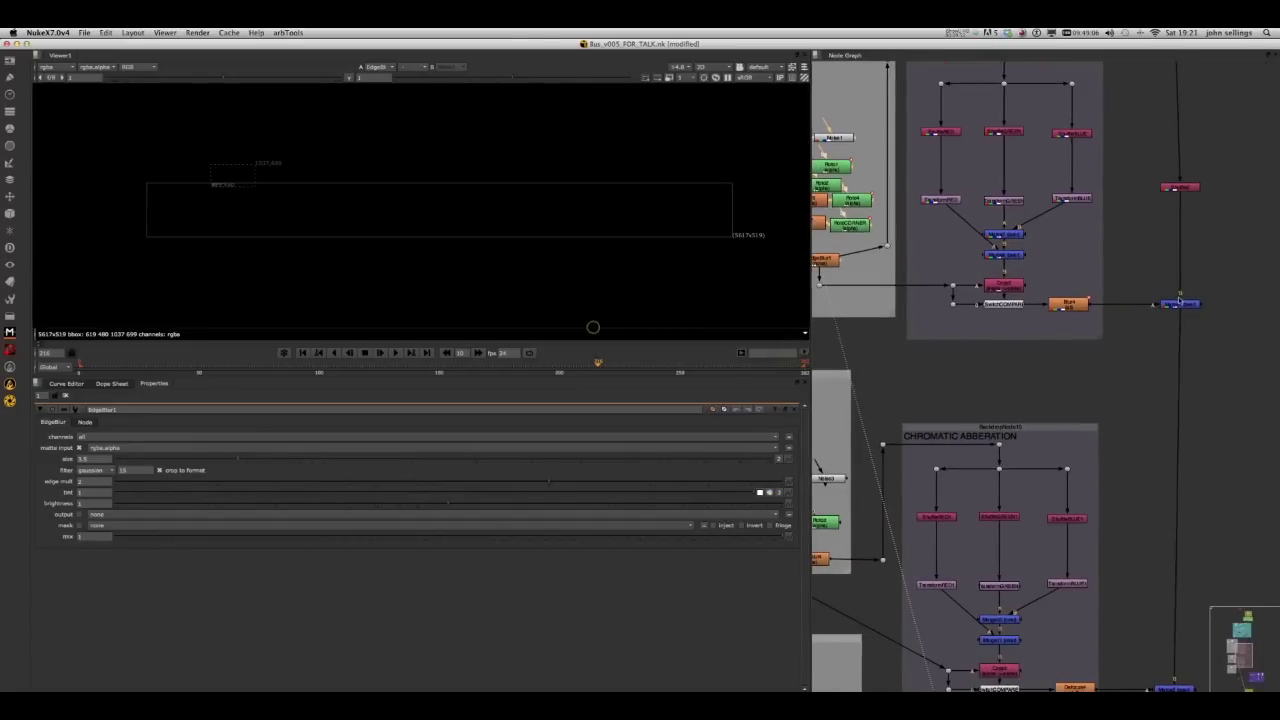
# View the main bus side merge node again, examining how the advert sits on the bus
pyautogui.click(1180, 304)
pyautogui.press('1')
pyautogui.scroll(-2, 445, 277)
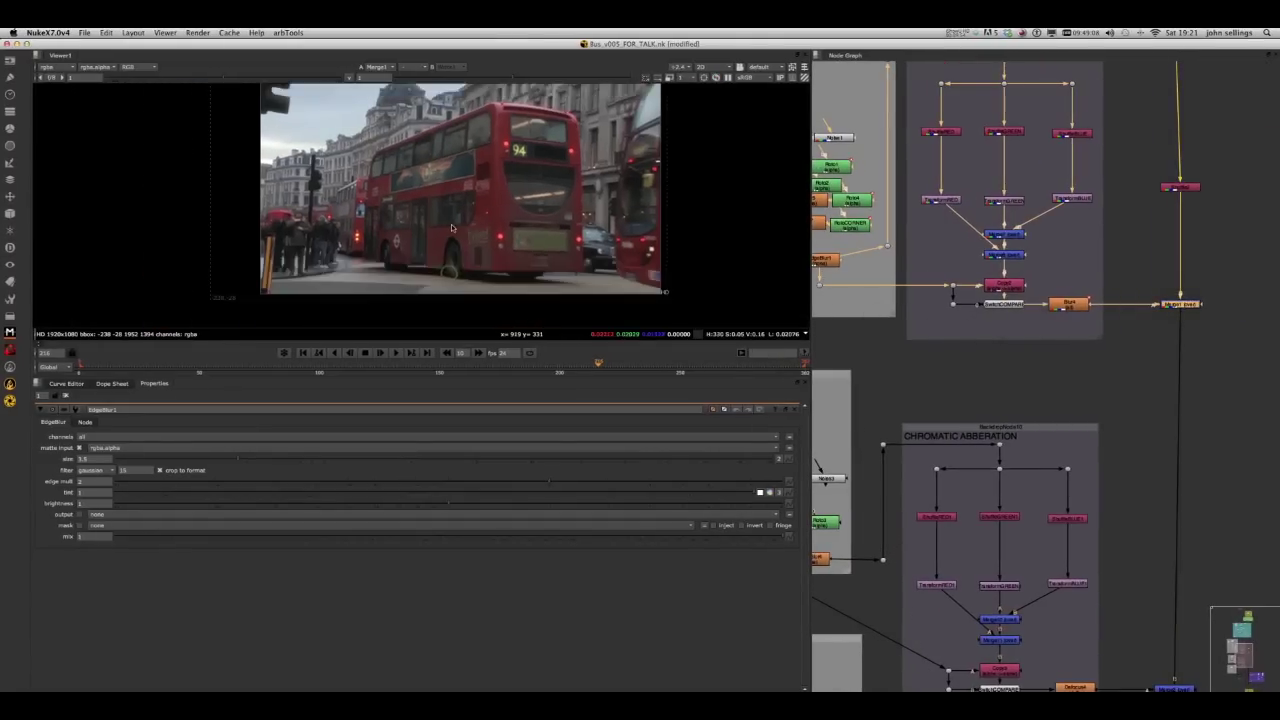
pyautogui.scroll(4, 399, 196)
pyautogui.scroll(-3, 530, 261)
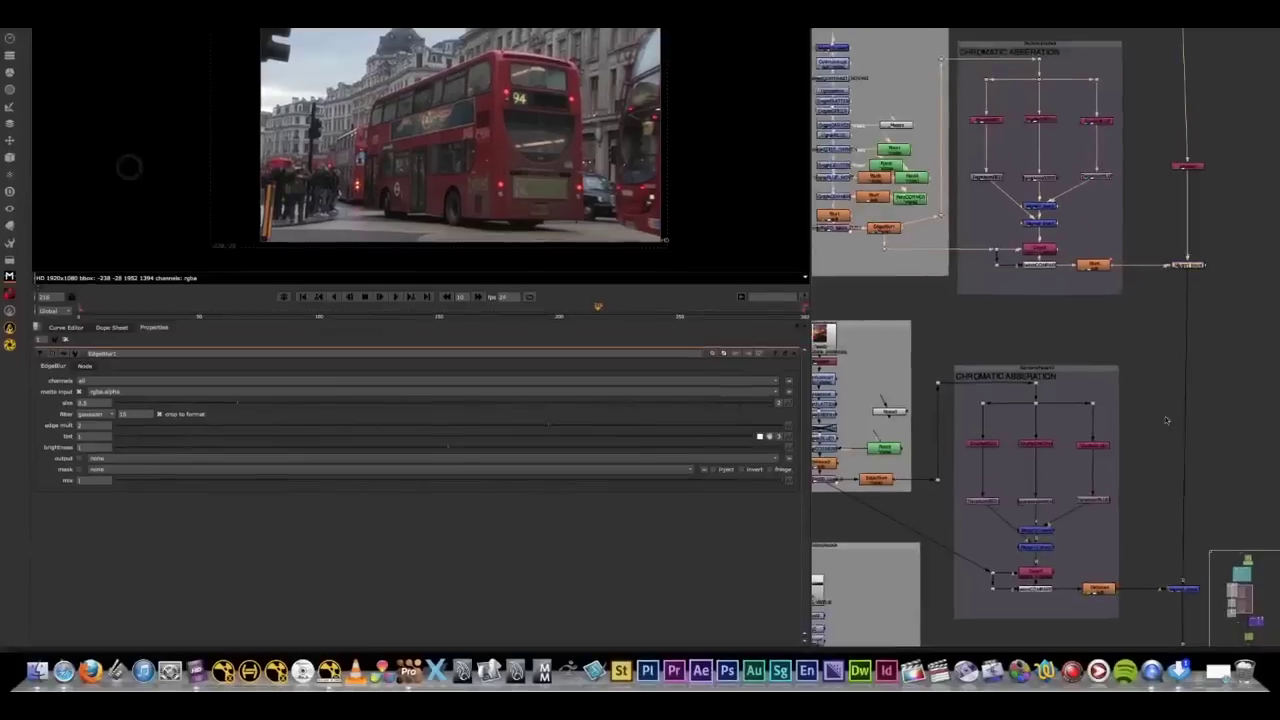
# View the merge node for the SECOND group at frame 293 and examine the advert on the nearer bus
pyautogui.moveTo(1166, 420); pyautogui.dragTo(1212, 273, button='middle')
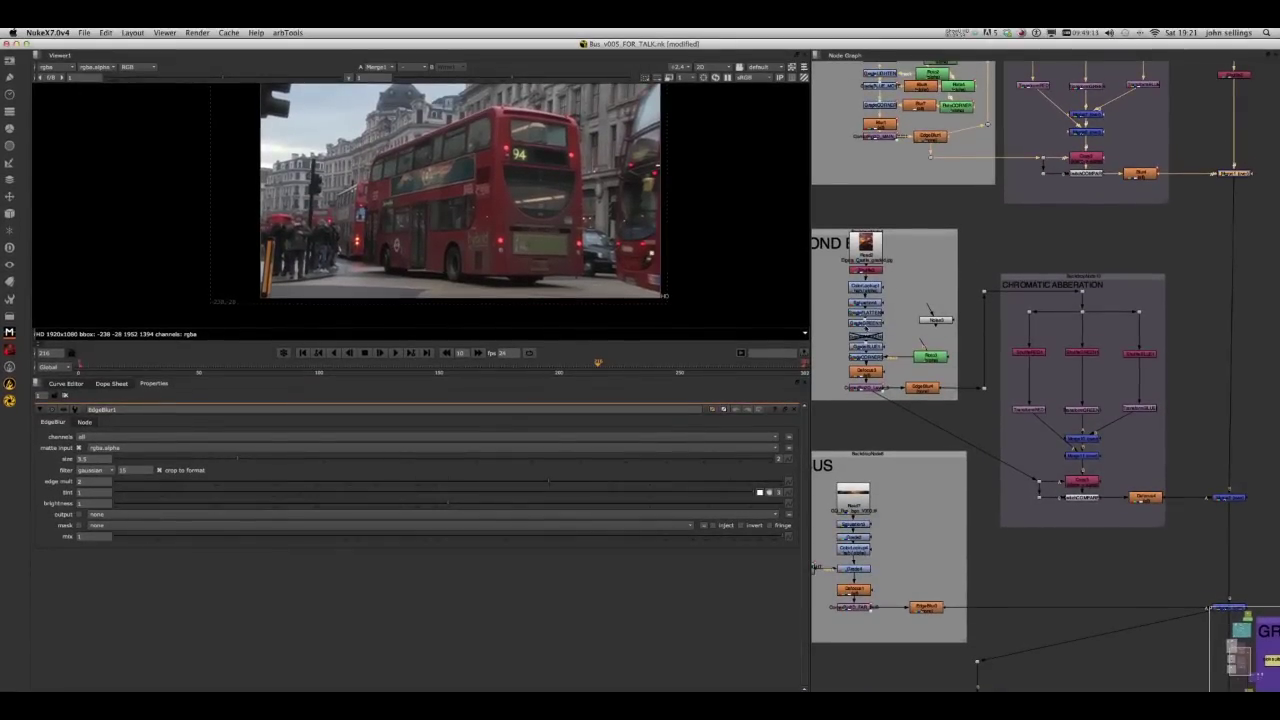
pyautogui.moveTo(1188, 525); pyautogui.dragTo(1180, 437, button='middle')
pyautogui.click(1190, 371)
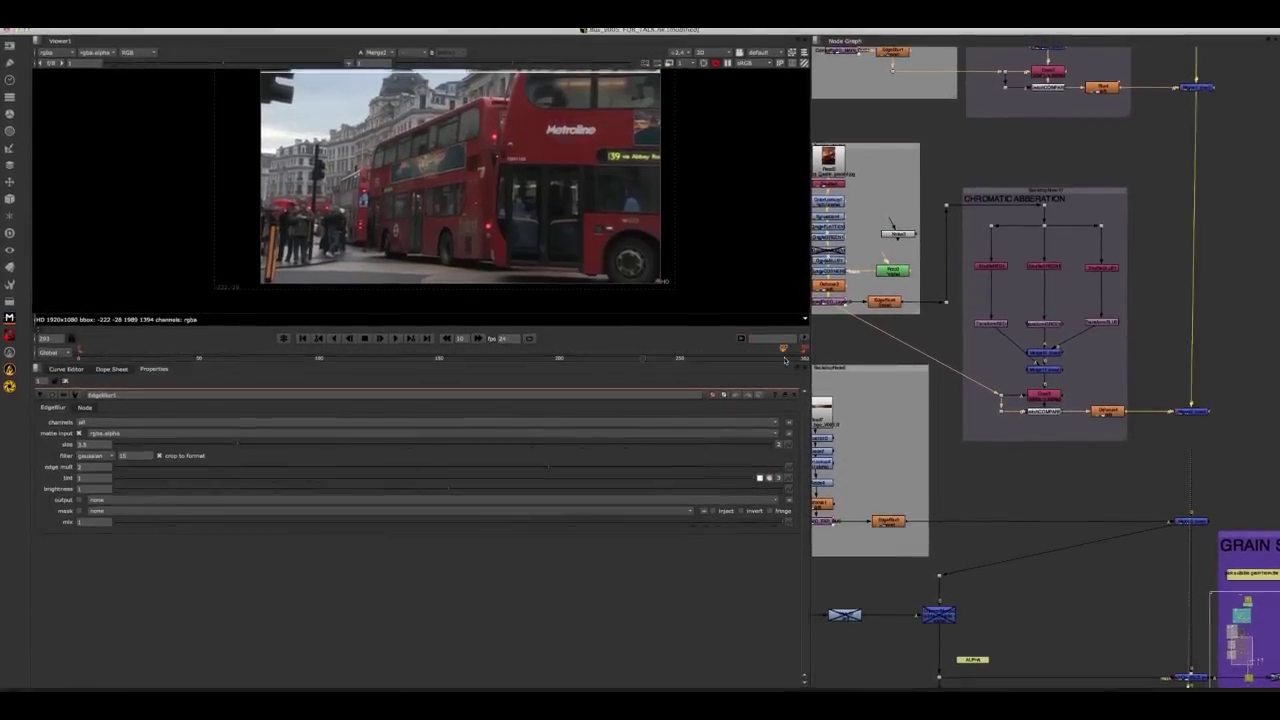
pyautogui.scroll(3, 652, 146)
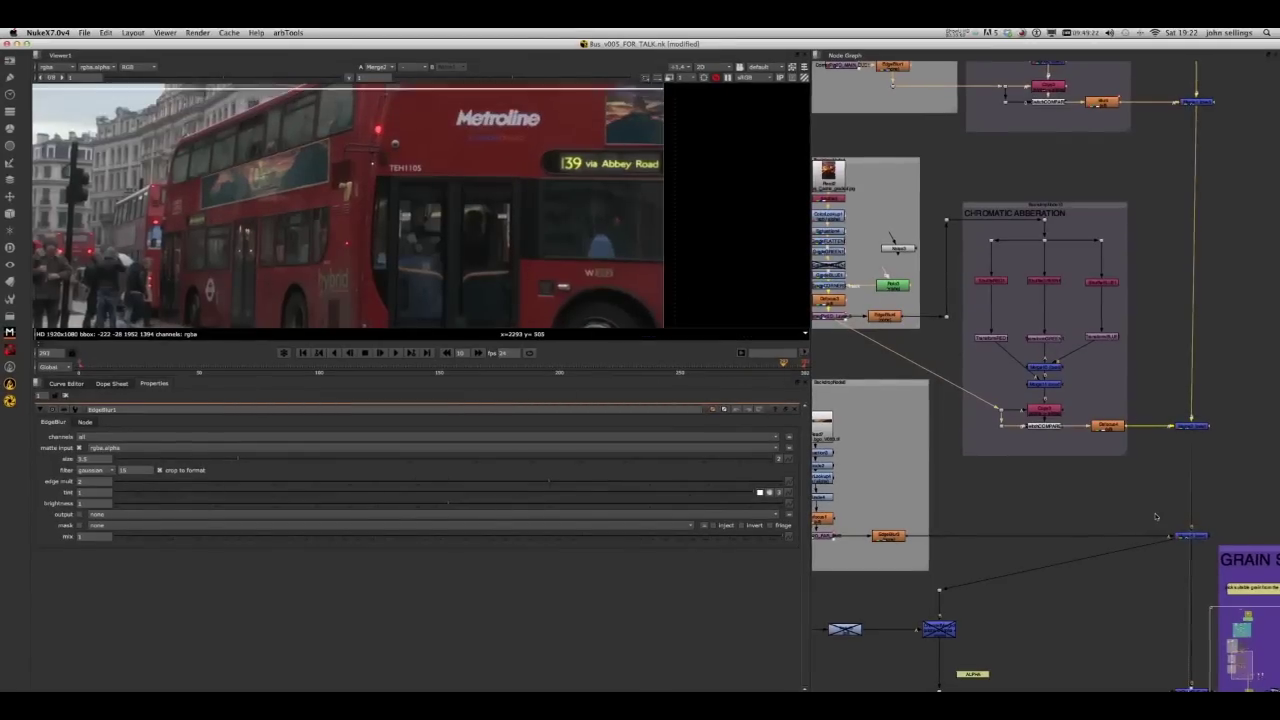
# View the merge node fed by the FAR BUS group, examining the distant bus and the street around it
pyautogui.scroll(-3, 1155, 516)
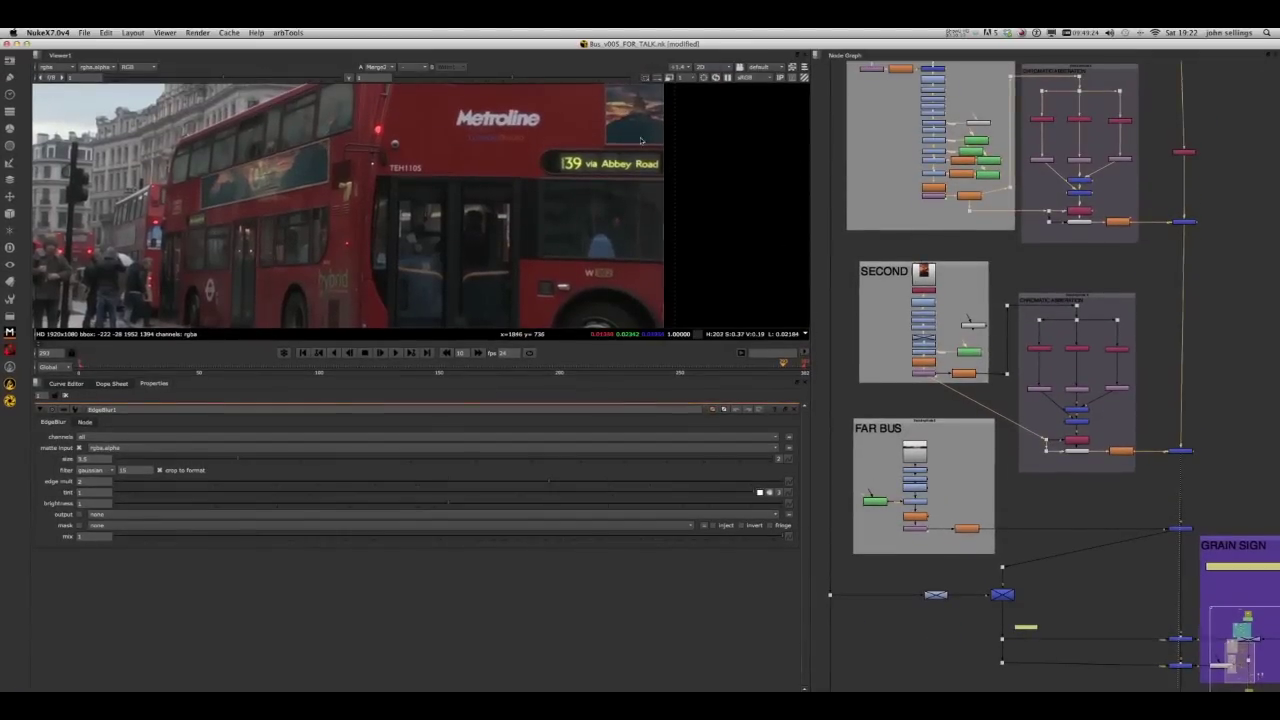
pyautogui.moveTo(1043, 549); pyautogui.dragTo(1050, 436, button='middle')
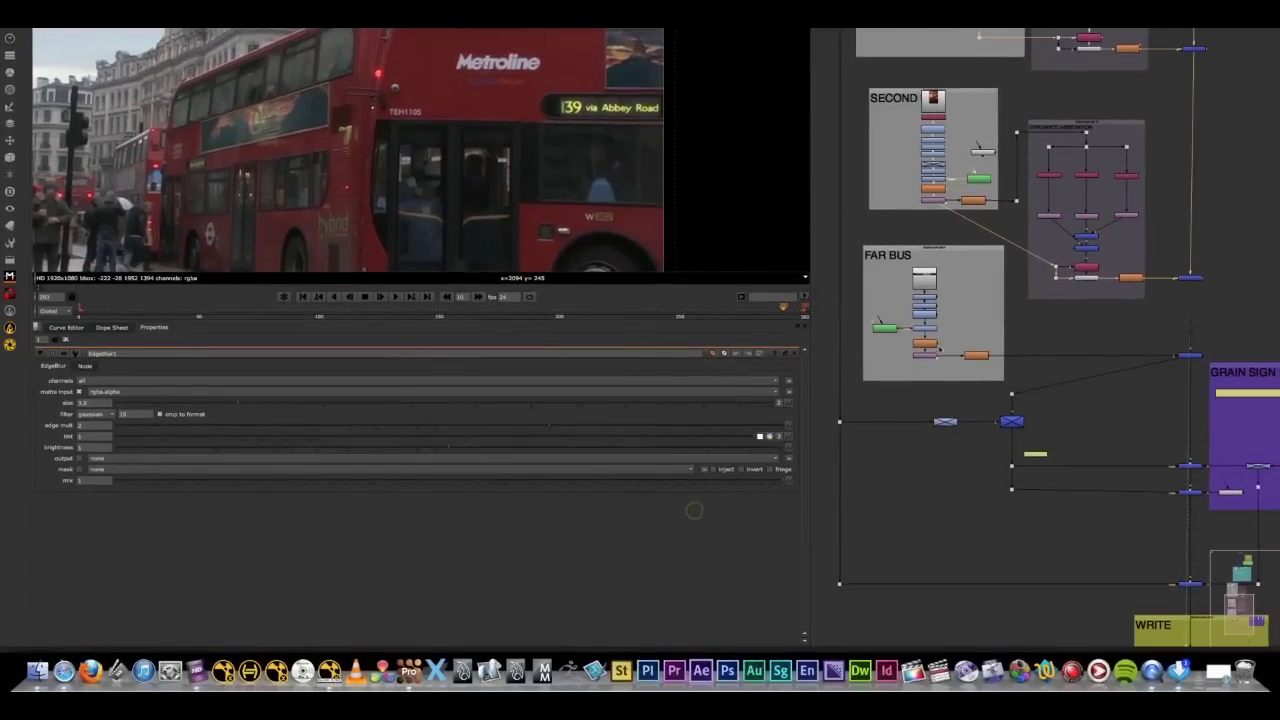
pyautogui.scroll(3, 1051, 499)
pyautogui.scroll(-3, 1050, 442)
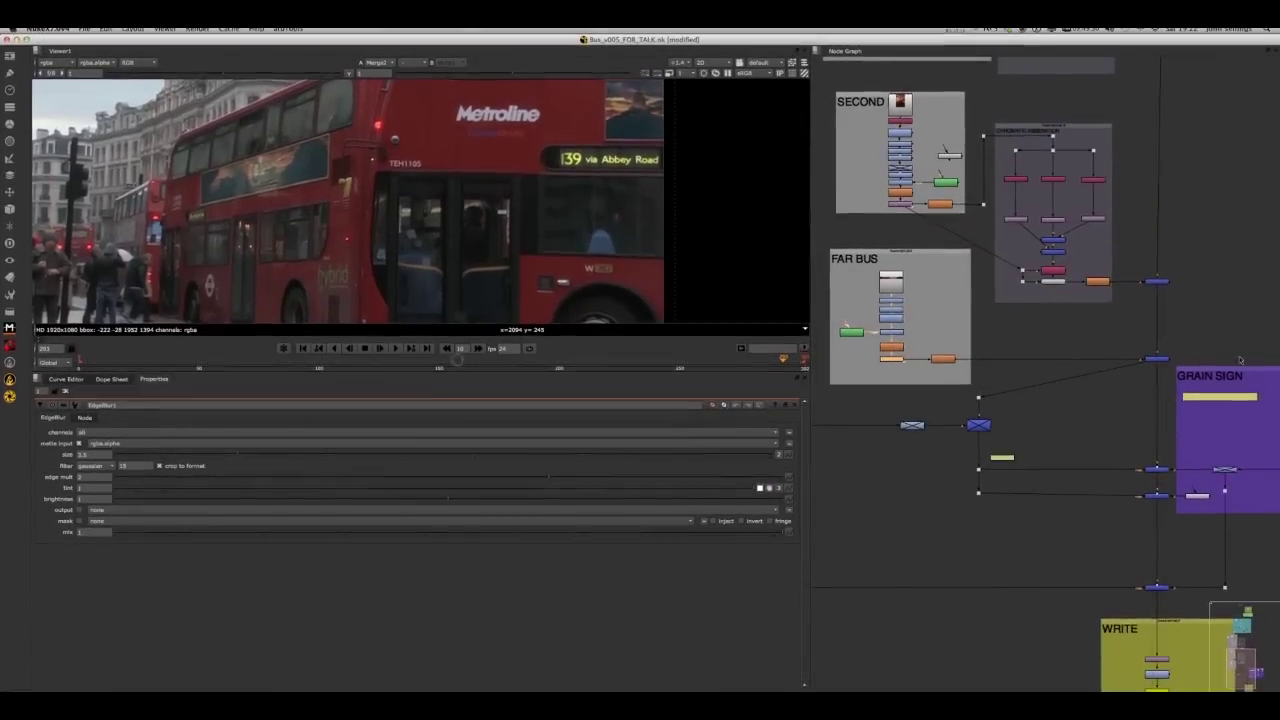
pyautogui.click(1162, 359)
pyautogui.press('1')
pyautogui.moveTo(140, 244); pyautogui.dragTo(370, 241, button='middle')
pyautogui.scroll(2, 370, 241)
pyautogui.scroll(5, 370, 247)
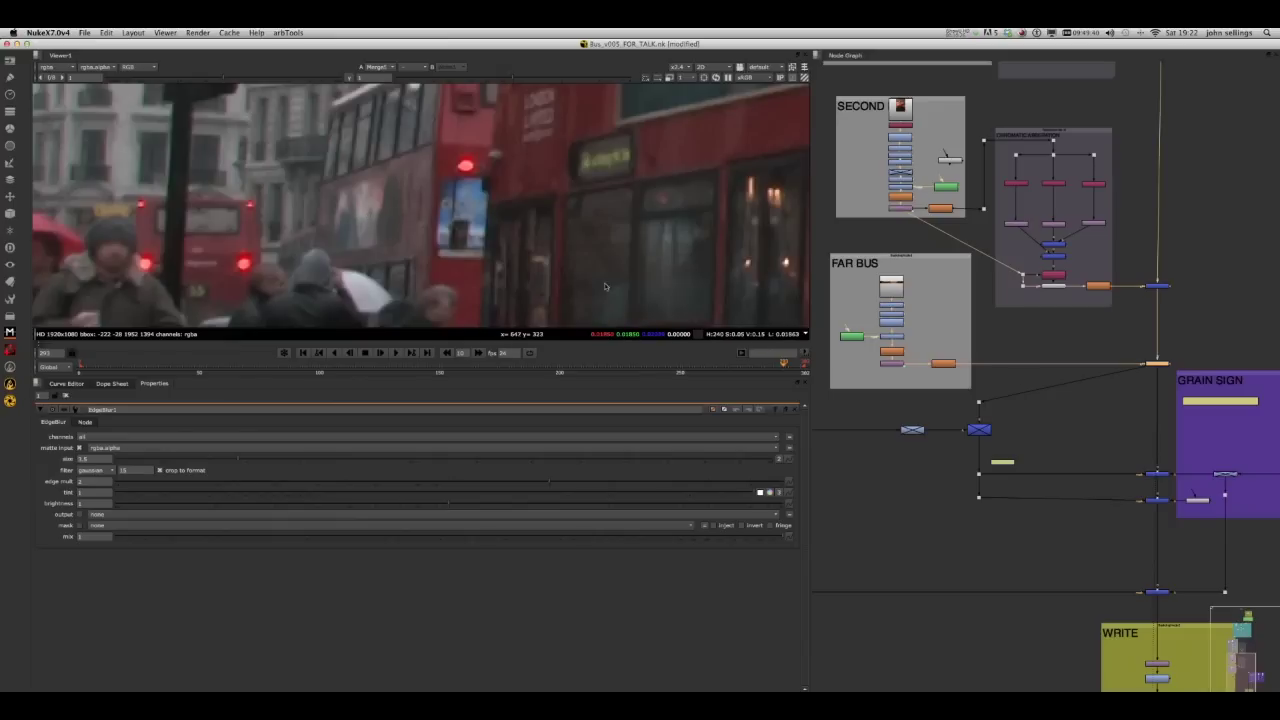
pyautogui.scroll(-5, 350, 237)
pyautogui.moveTo(548, 243); pyautogui.dragTo(462, 242, button='middle')
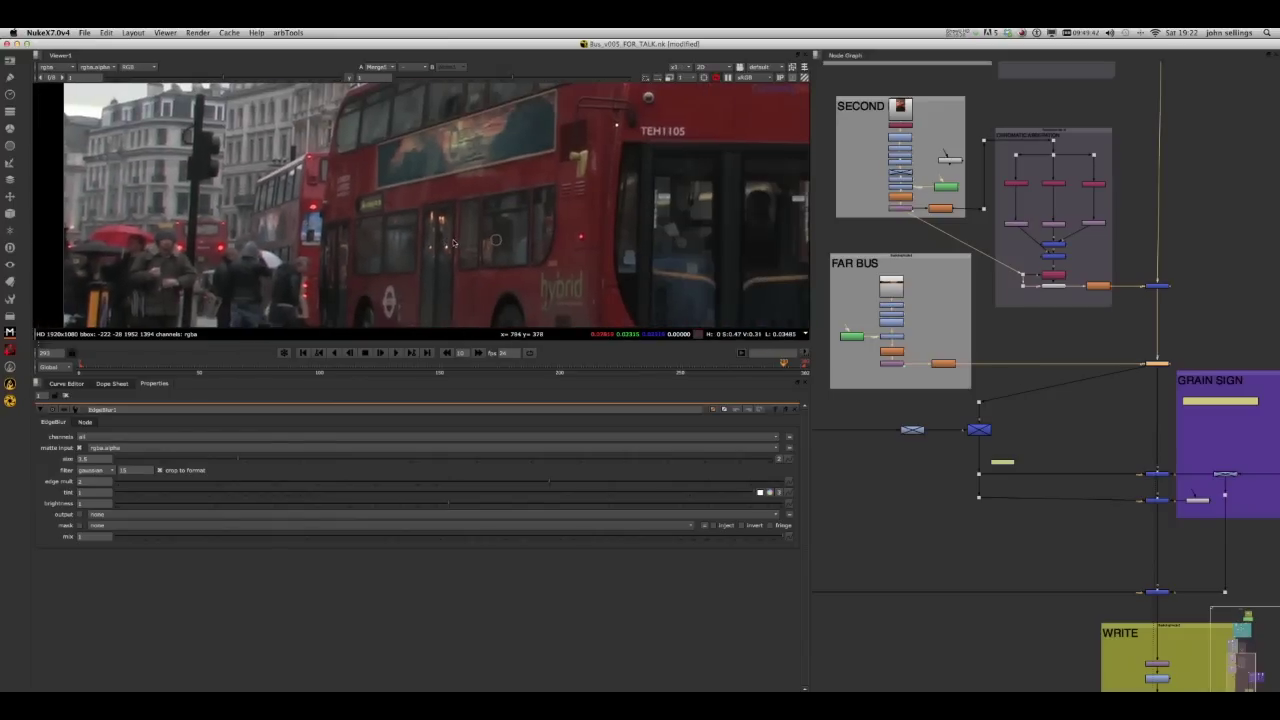
pyautogui.scroll(-3, 272, 236)
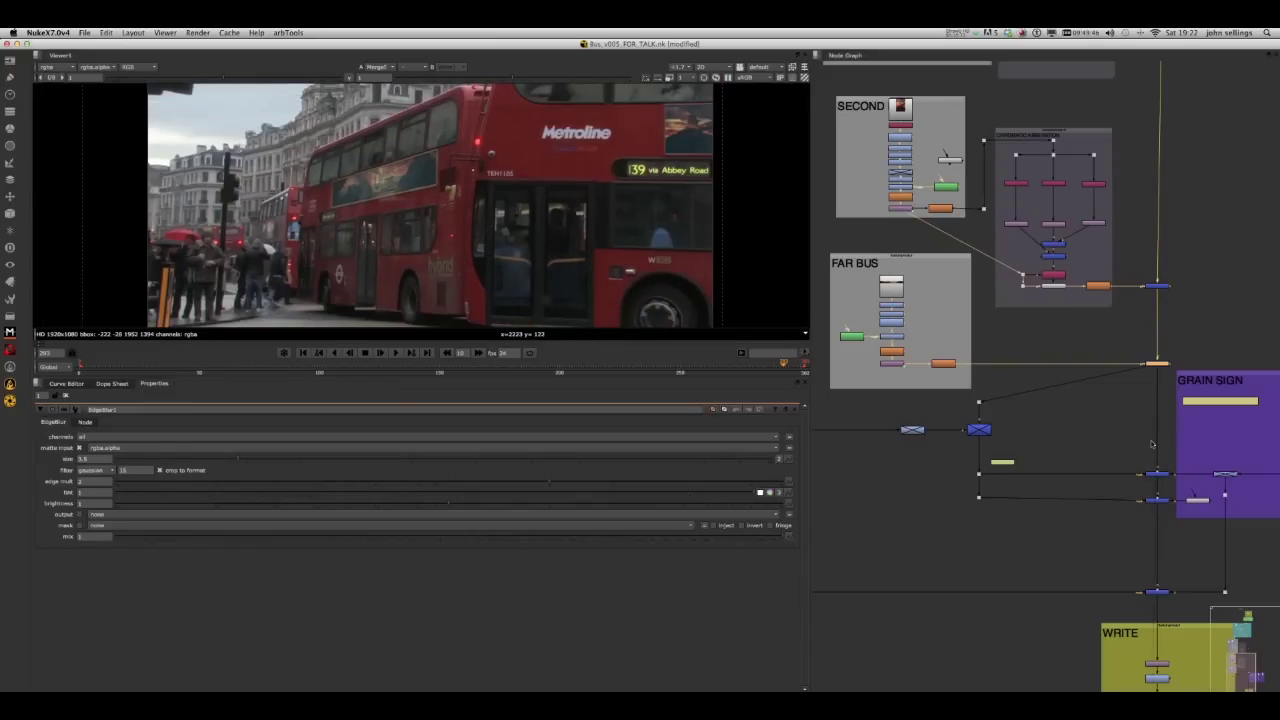
# View the output of the dot on the line entering below the FAR BUS group
pyautogui.scroll(-3, 1152, 444)
pyautogui.moveTo(1179, 463); pyautogui.dragTo(1102, 347, button='middle')
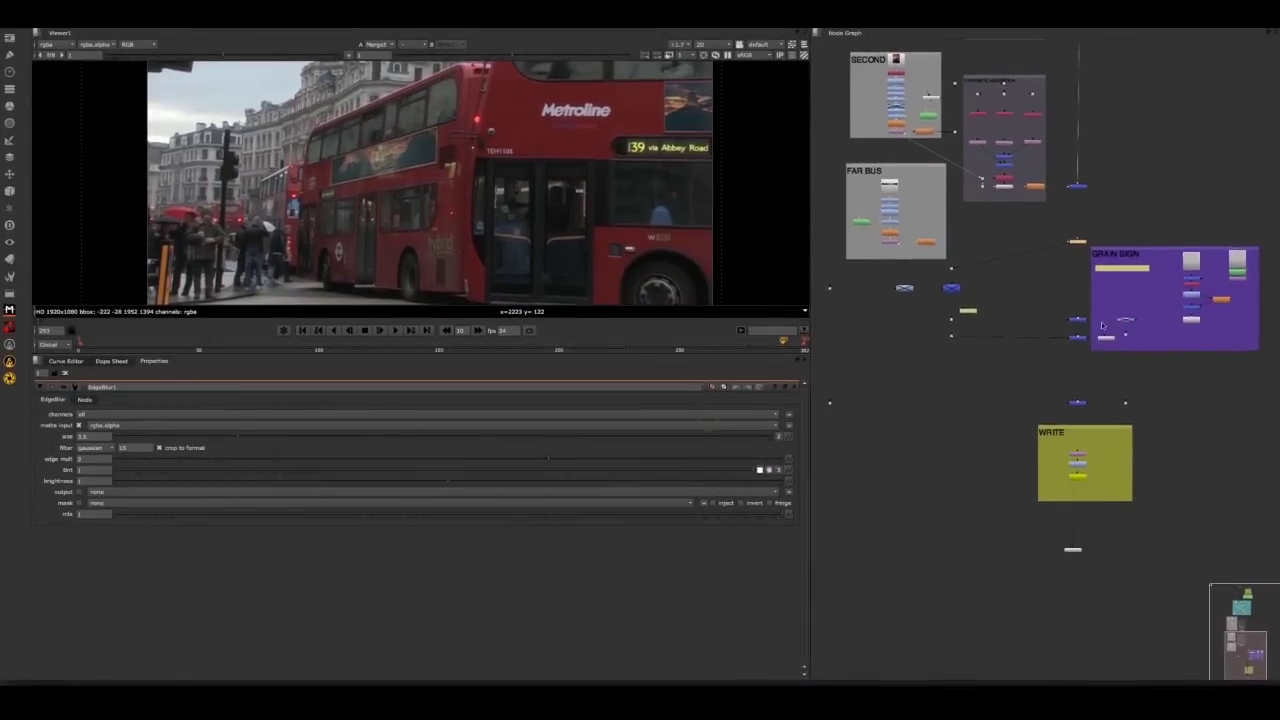
pyautogui.scroll(3, 1102, 326)
pyautogui.moveTo(1108, 290); pyautogui.dragTo(1196, 228, button='middle')
pyautogui.scroll(-4, 1138, 296)
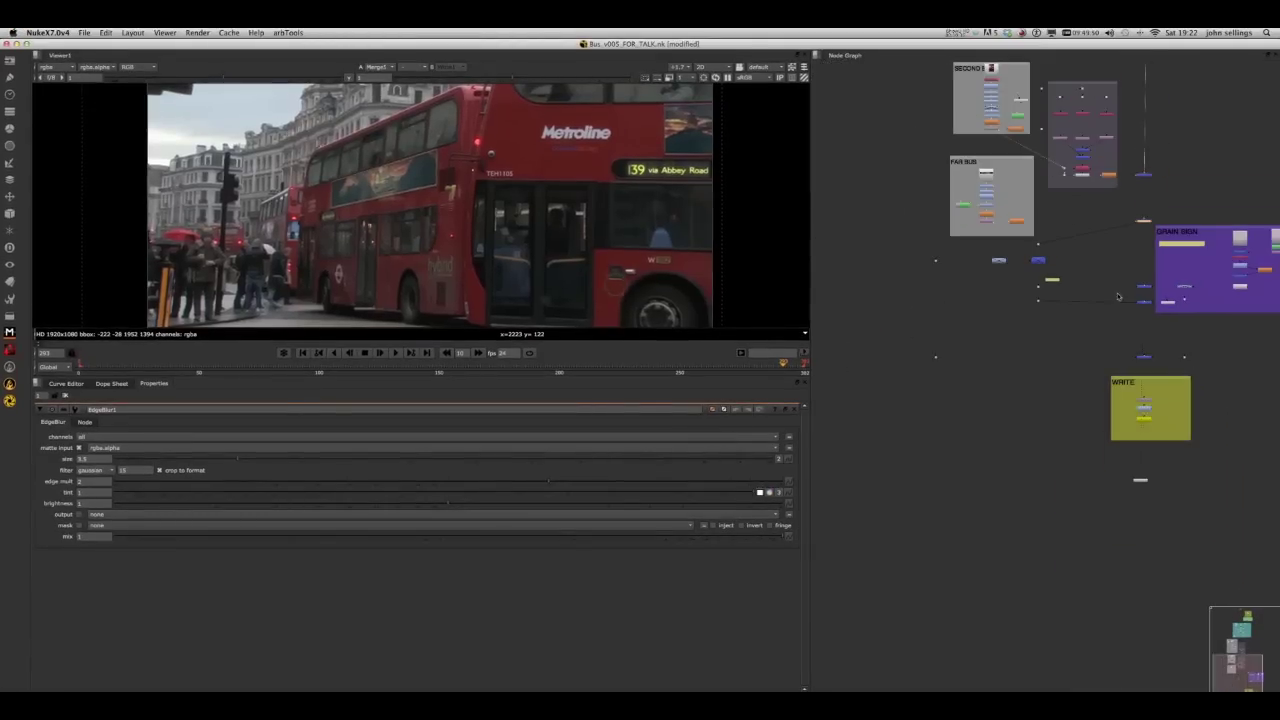
pyautogui.click(937, 263)
pyautogui.press('1')
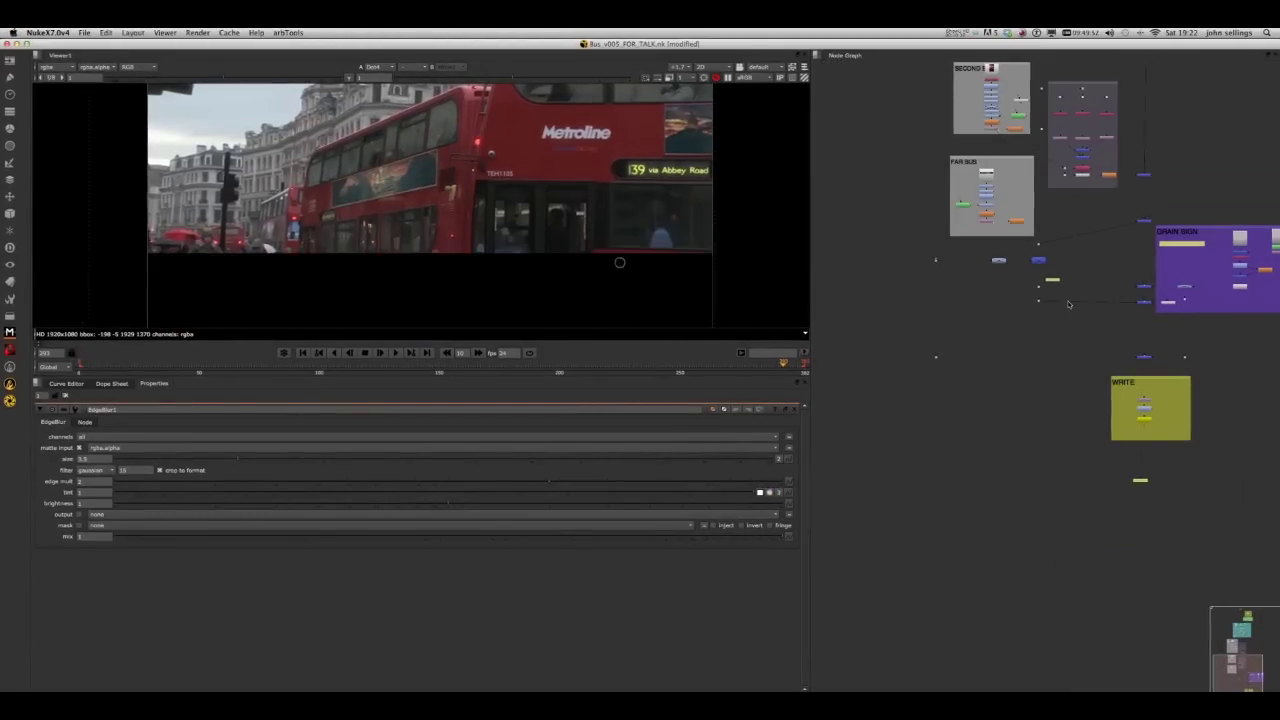
# Show the alpha channel in the viewer and examine the sky and rooftop matte
pyautogui.press('a')
pyautogui.scroll(4, 352, 193)
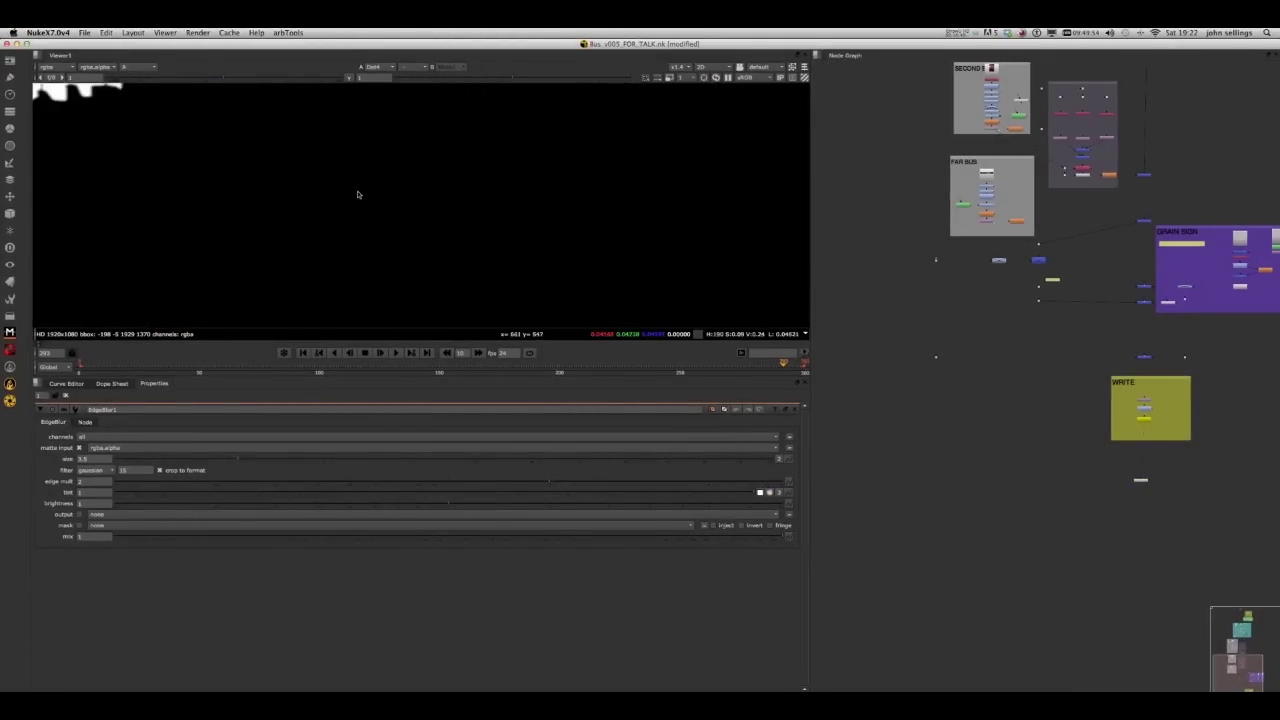
pyautogui.scroll(-3, 646, 285)
pyautogui.moveTo(474, 178); pyautogui.dragTo(474, 208, button='middle')
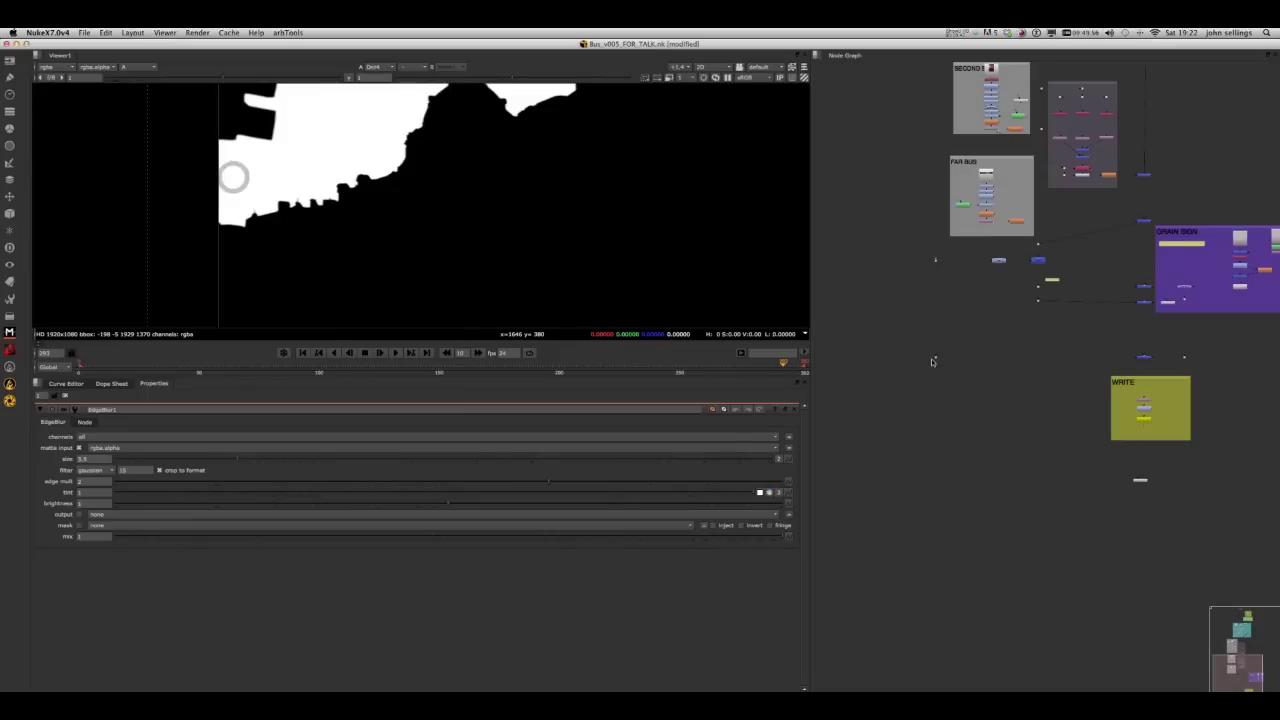
# View the alpha at the dot below the disabled merge between FAR BUS and GRAIN SIGN
pyautogui.scroll(1, 1065, 335)
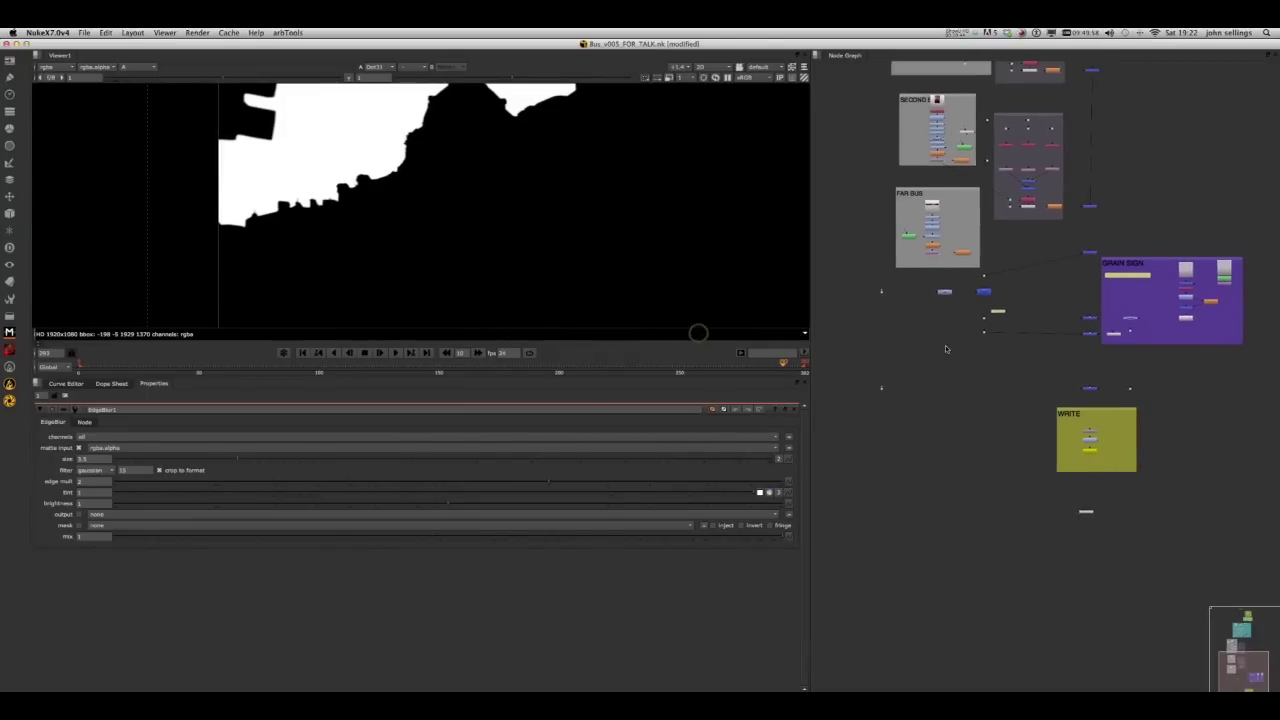
pyautogui.scroll(1, 960, 333)
pyautogui.click(977, 321)
pyautogui.press('1')
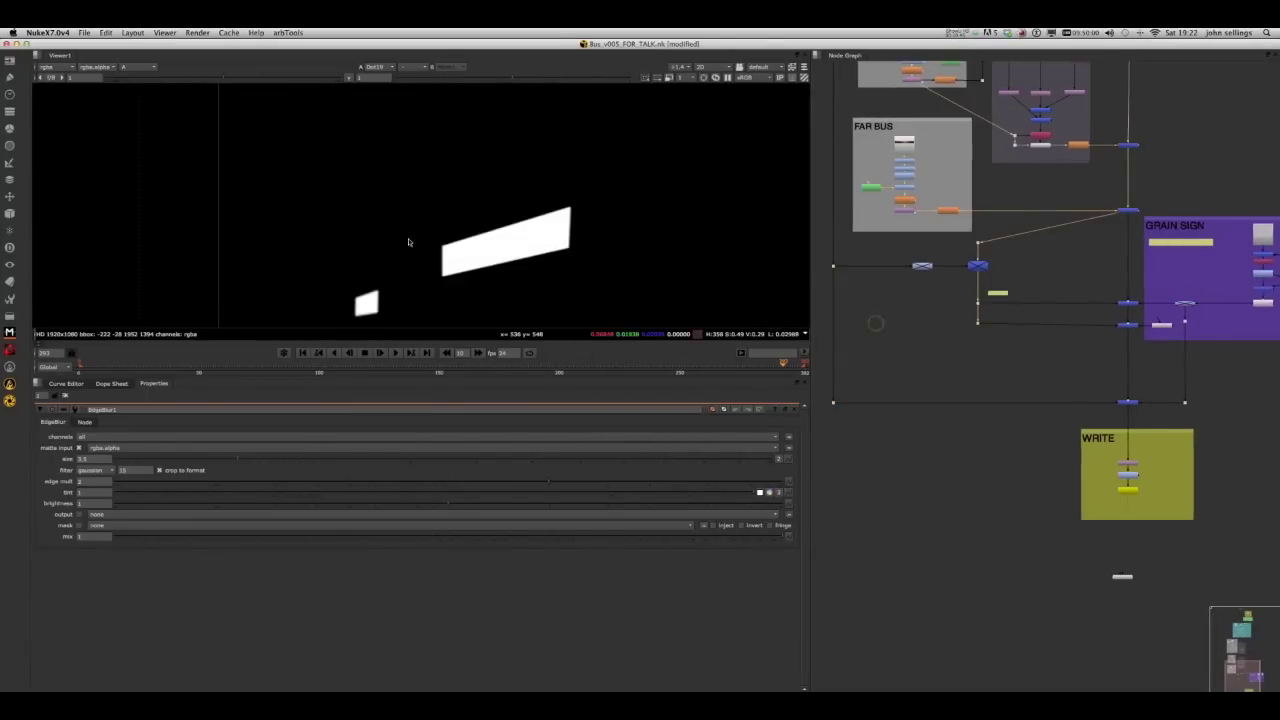
# View the alpha of the upper grain merge beside the GRAIN SIGN group and of the grain node feeding it
pyautogui.scroll(2, 1048, 295)
pyautogui.click(1047, 286)
pyautogui.press('1')
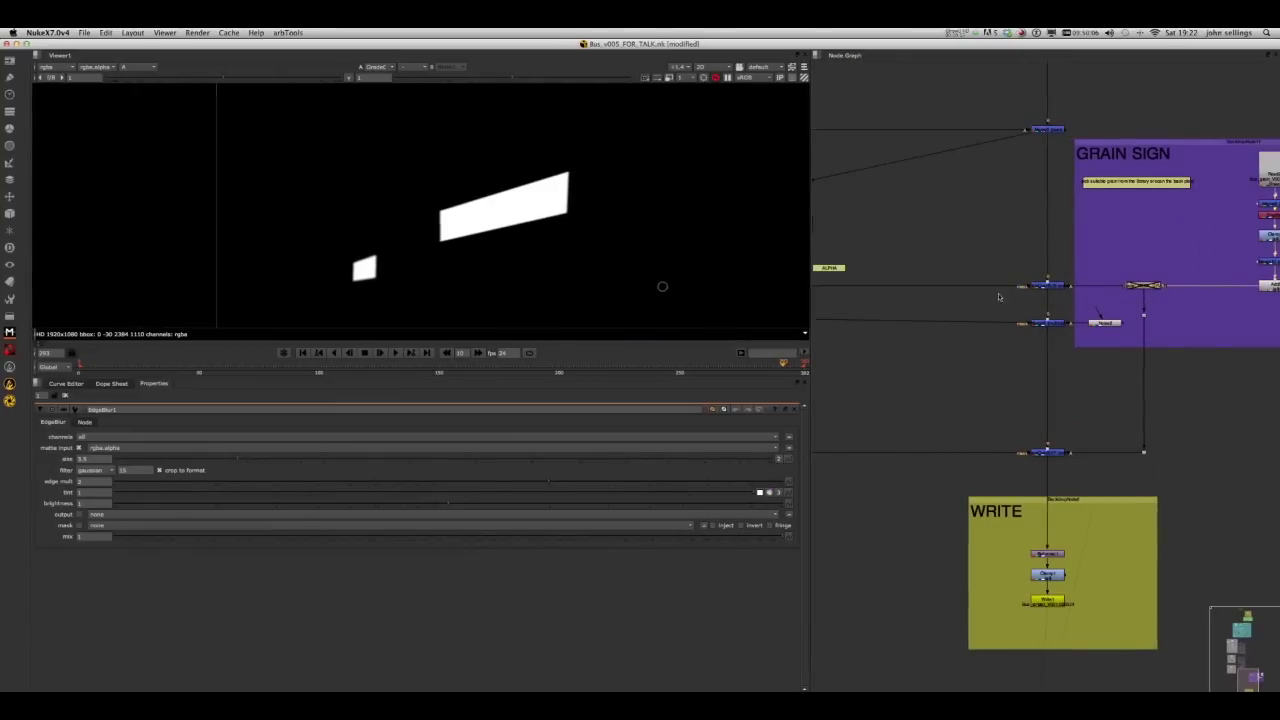
pyautogui.click(1054, 289)
pyautogui.press('1')
pyautogui.click(1143, 286)
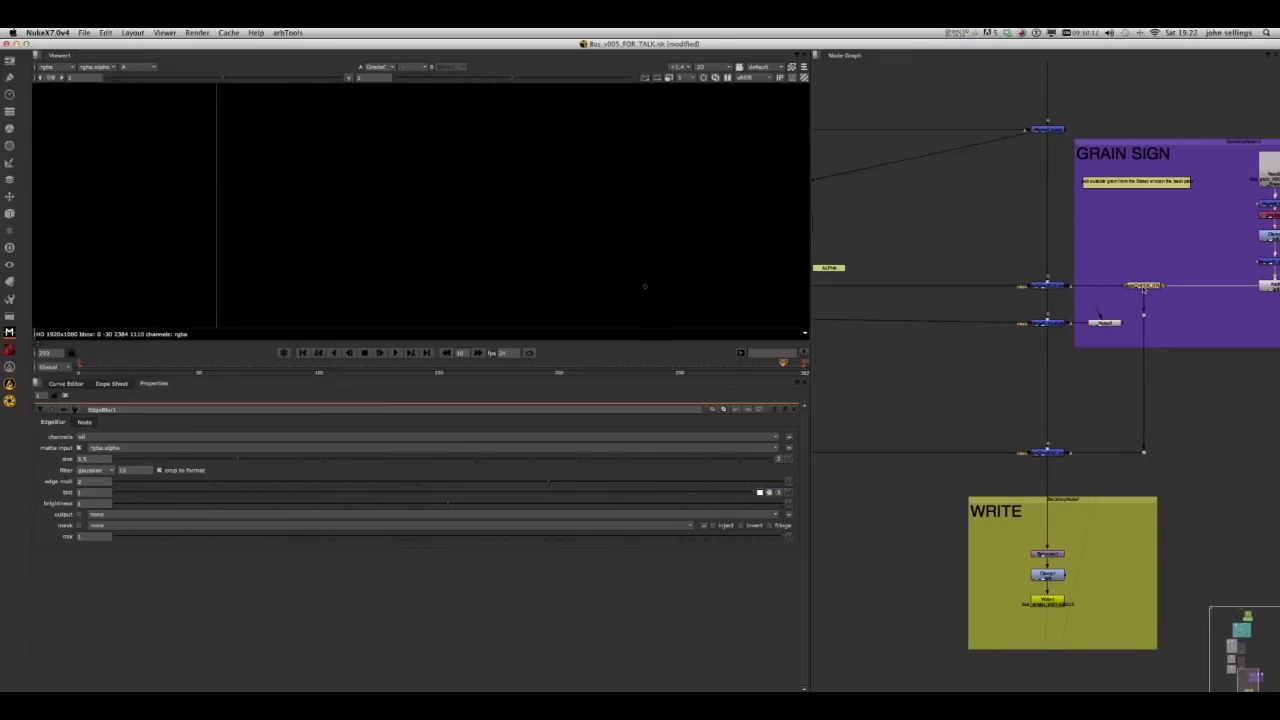
pyautogui.click(1041, 287)
pyautogui.press('1')
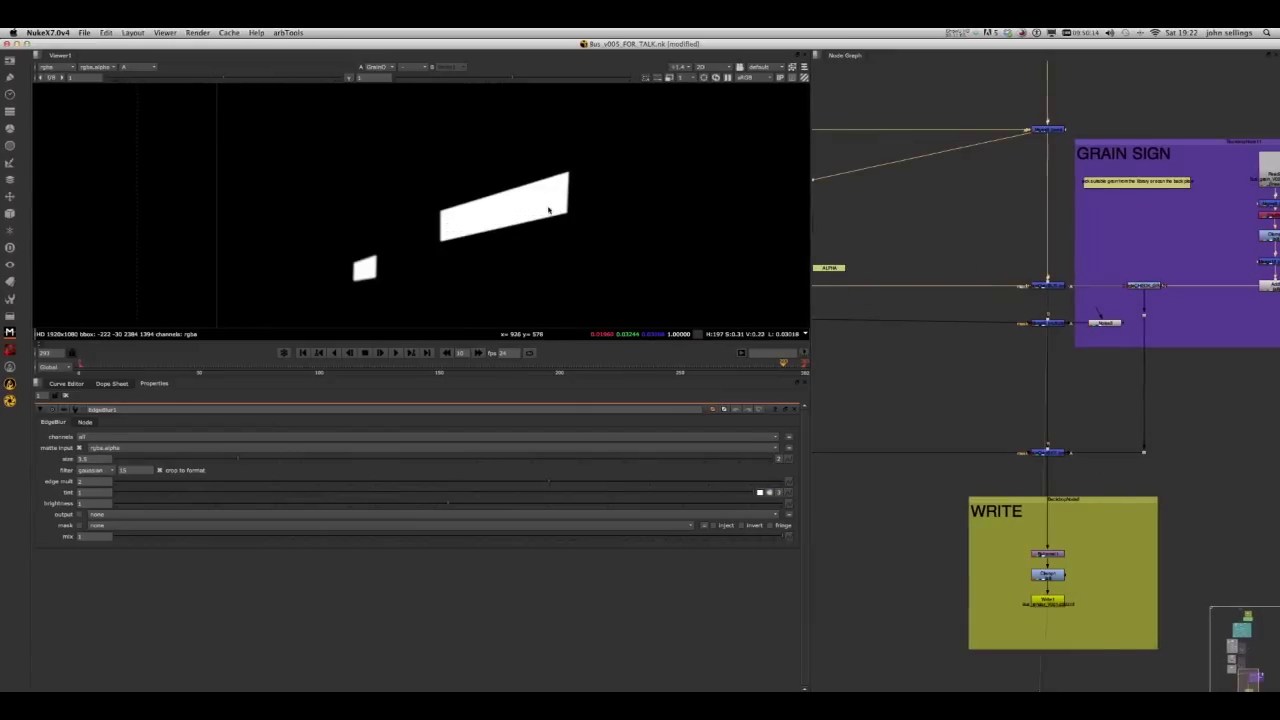
# Return the viewer to full colour and examine the grain on the bus side advert
pyautogui.press('a')
pyautogui.scroll(3, 450, 197)
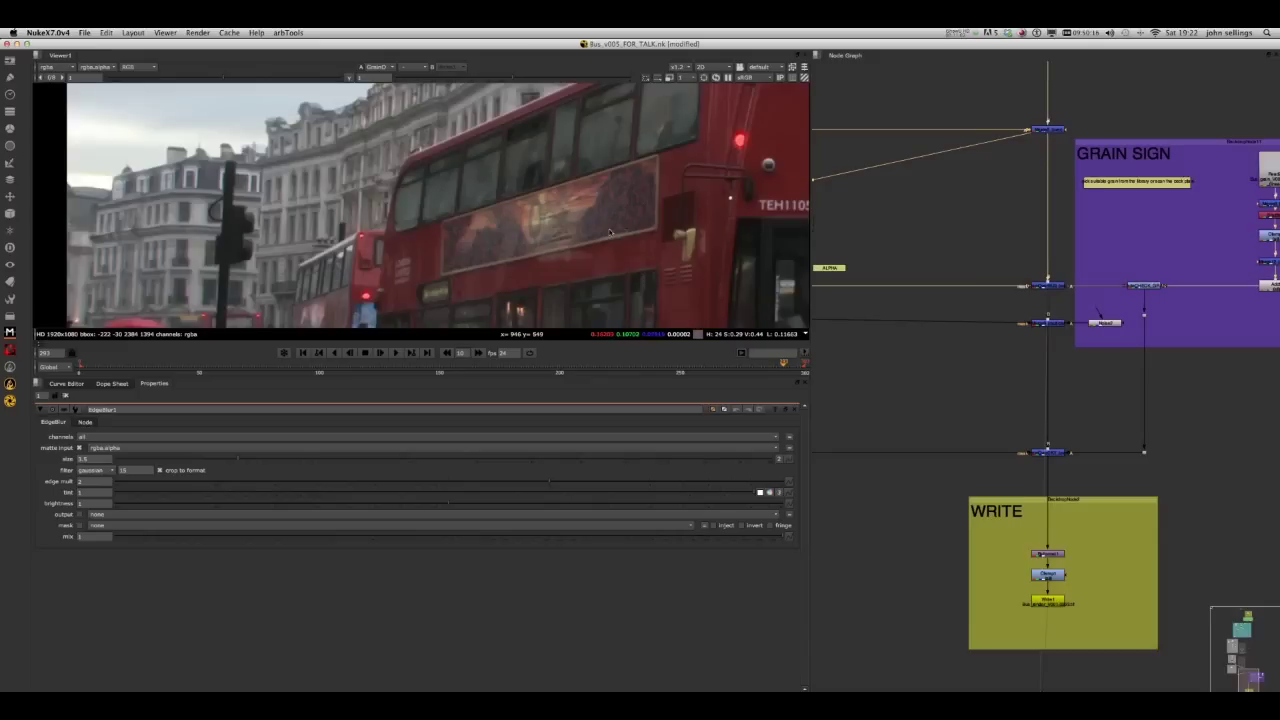
pyautogui.moveTo(610, 232); pyautogui.dragTo(531, 225, button='middle')
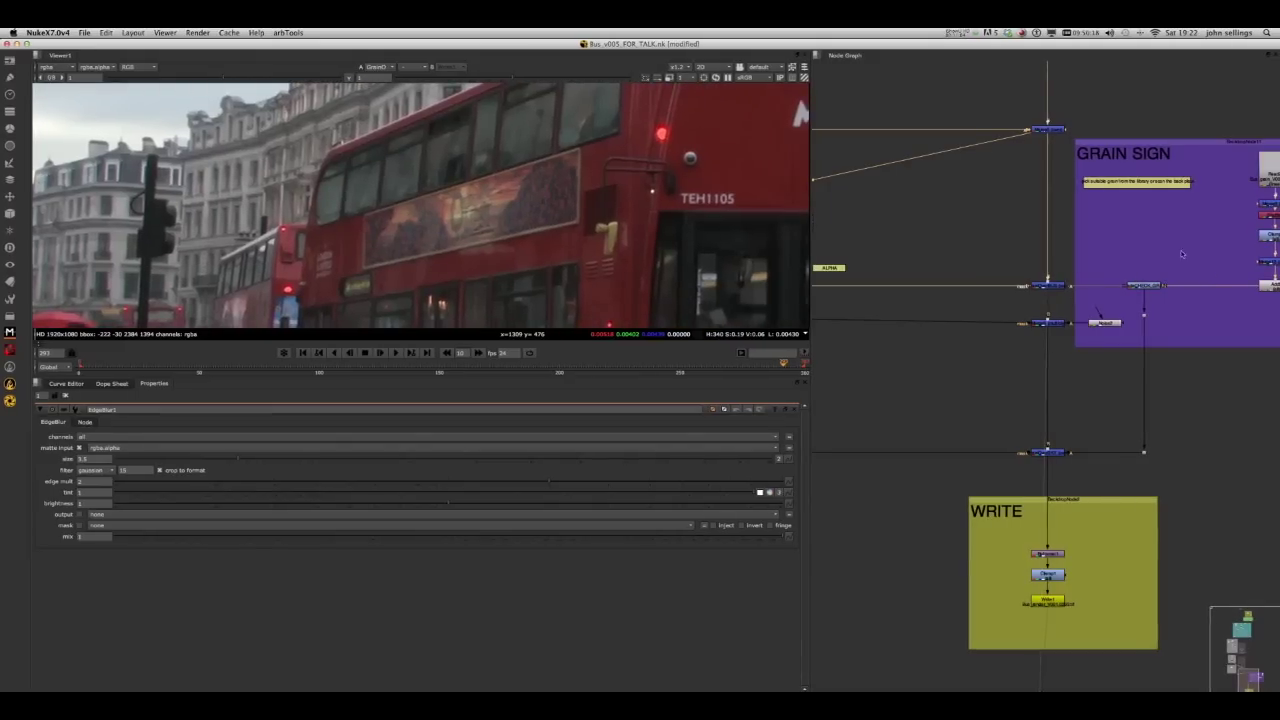
# Toggle the node feeding the grain merges in GRAIN SIGN to compare the advert's grain, leaving that node disabled
pyautogui.moveTo(1181, 254); pyautogui.dragTo(1065, 237, button='middle')
pyautogui.click(1020, 289)
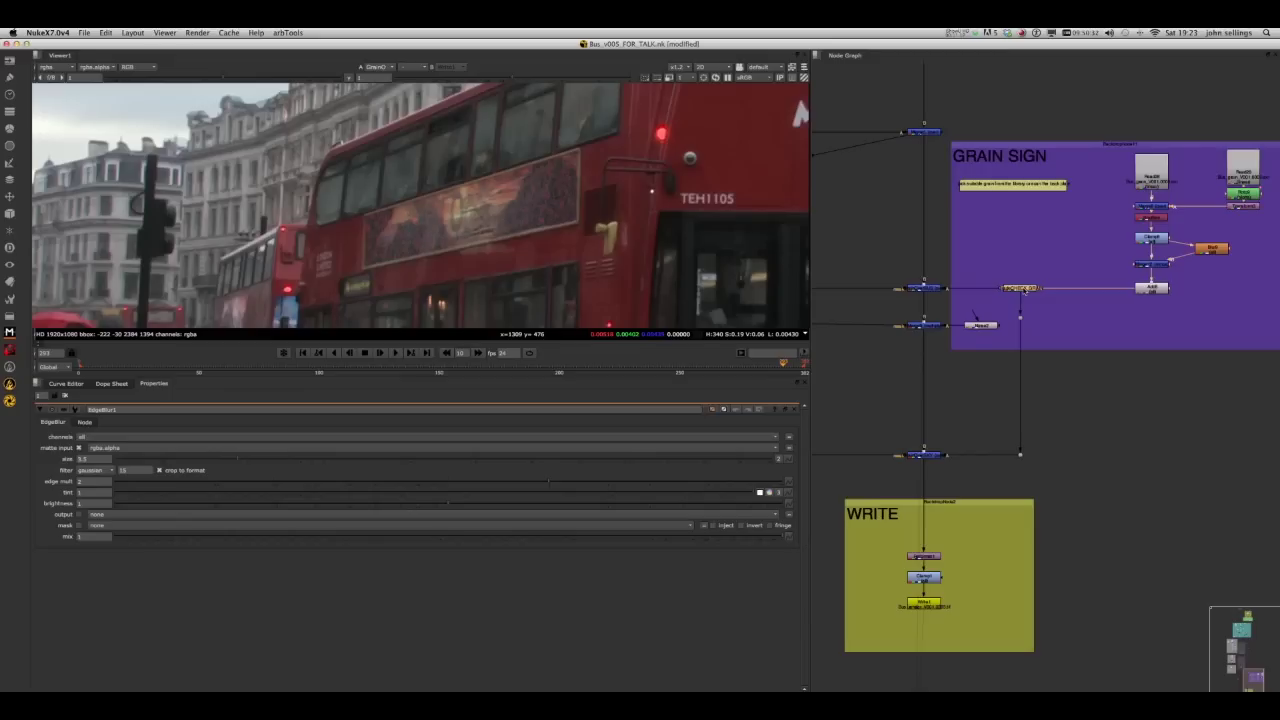
pyautogui.press('d')
pyautogui.press('d')
pyautogui.press('d')
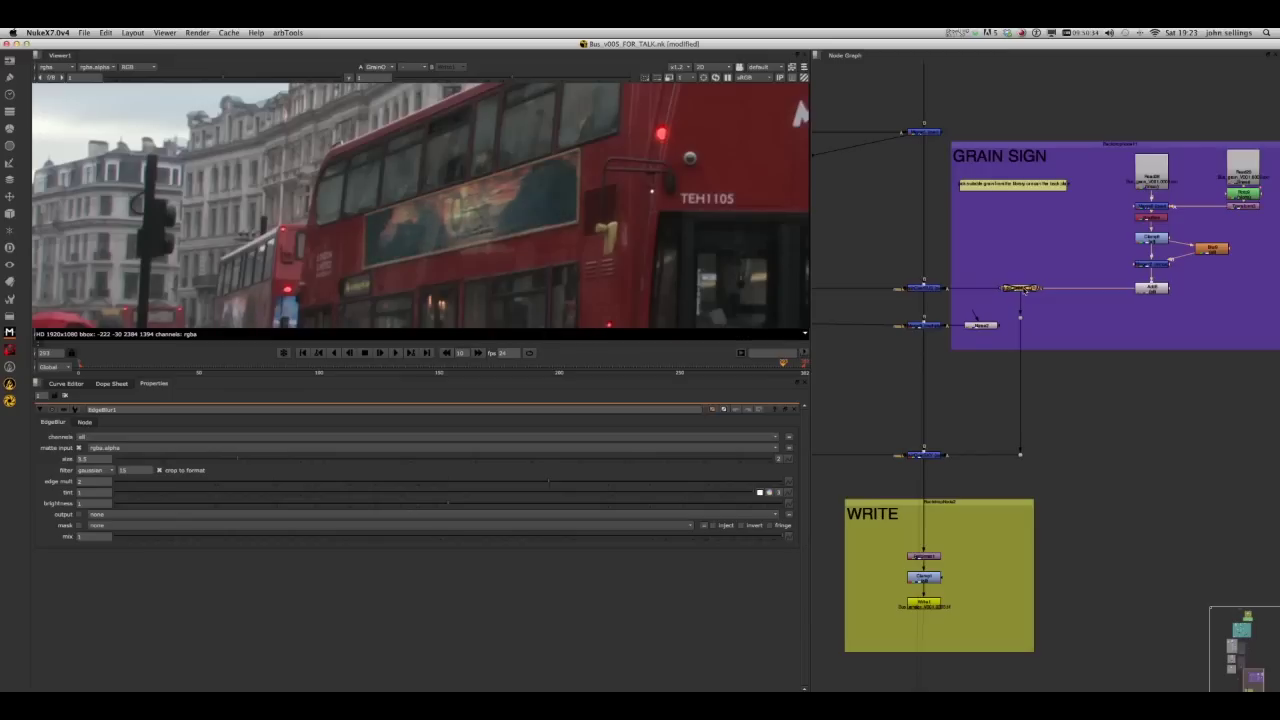
pyautogui.moveTo(1024, 290); pyautogui.dragTo(1027, 291, button='middle')
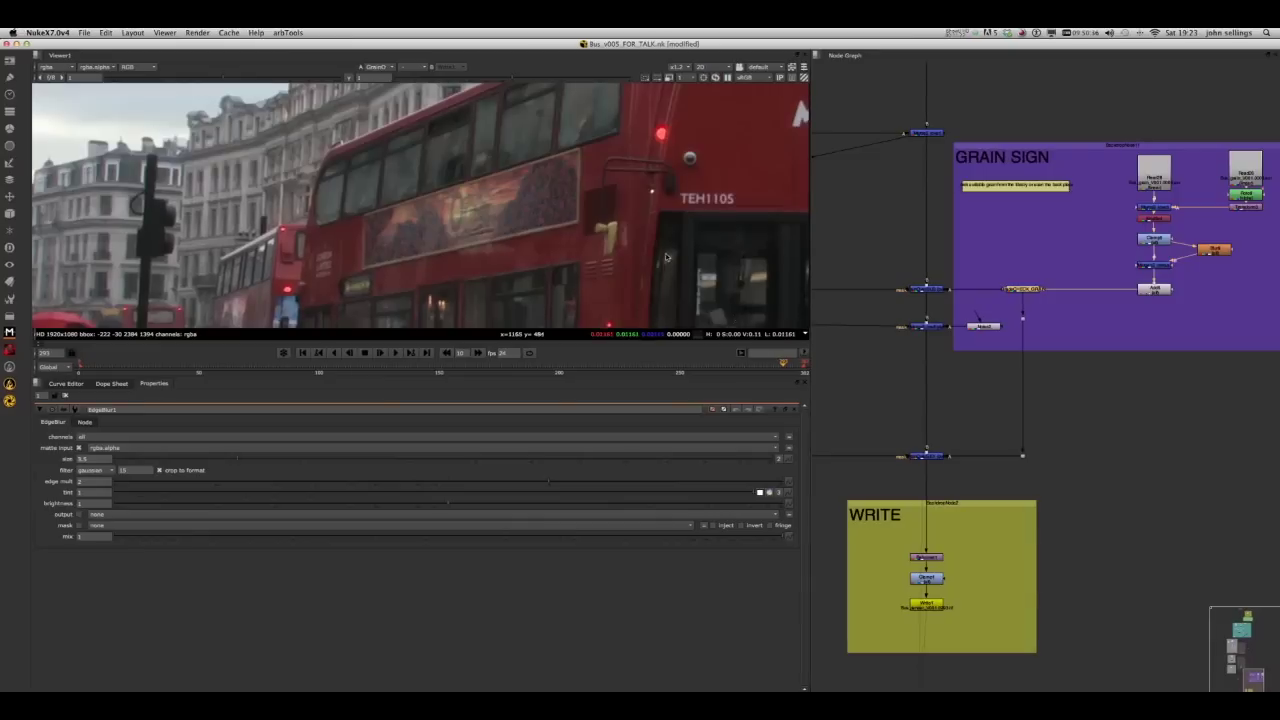
pyautogui.moveTo(724, 240); pyautogui.dragTo(732, 203, button='middle')
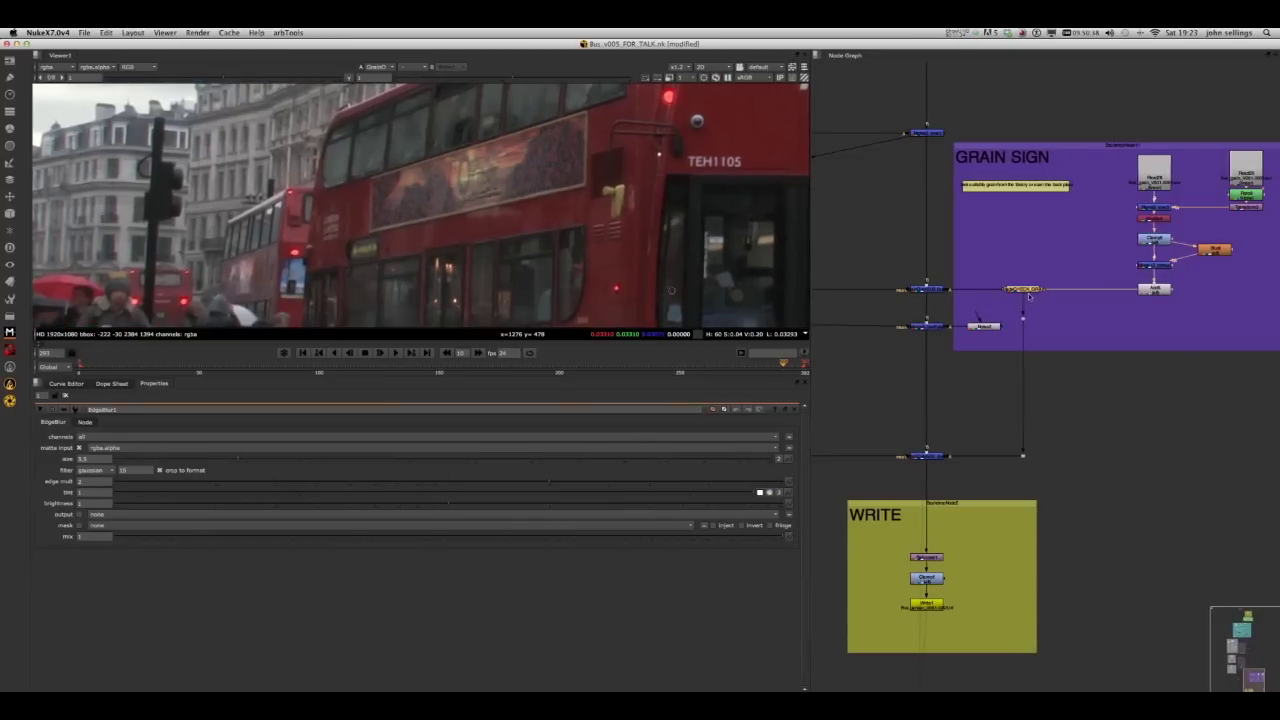
pyautogui.scroll(3, 1020, 289)
pyautogui.scroll(-2, 1013, 291)
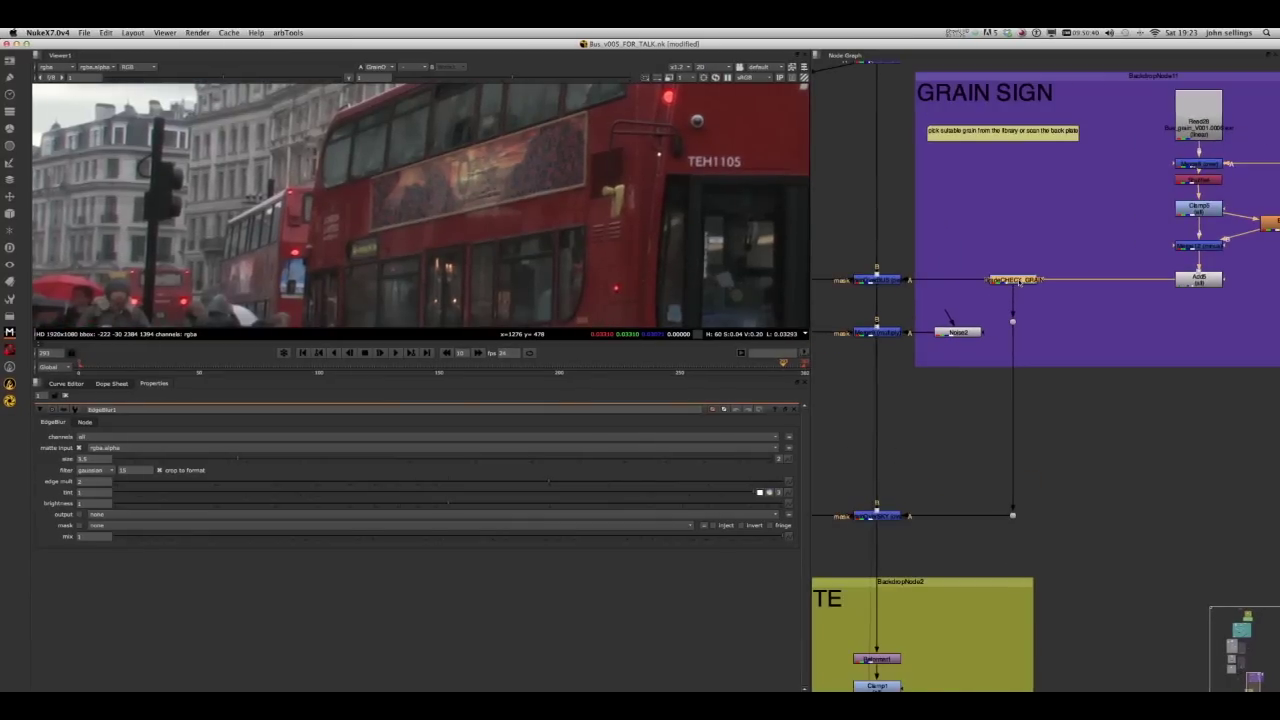
pyautogui.press('d')
pyautogui.press('d')
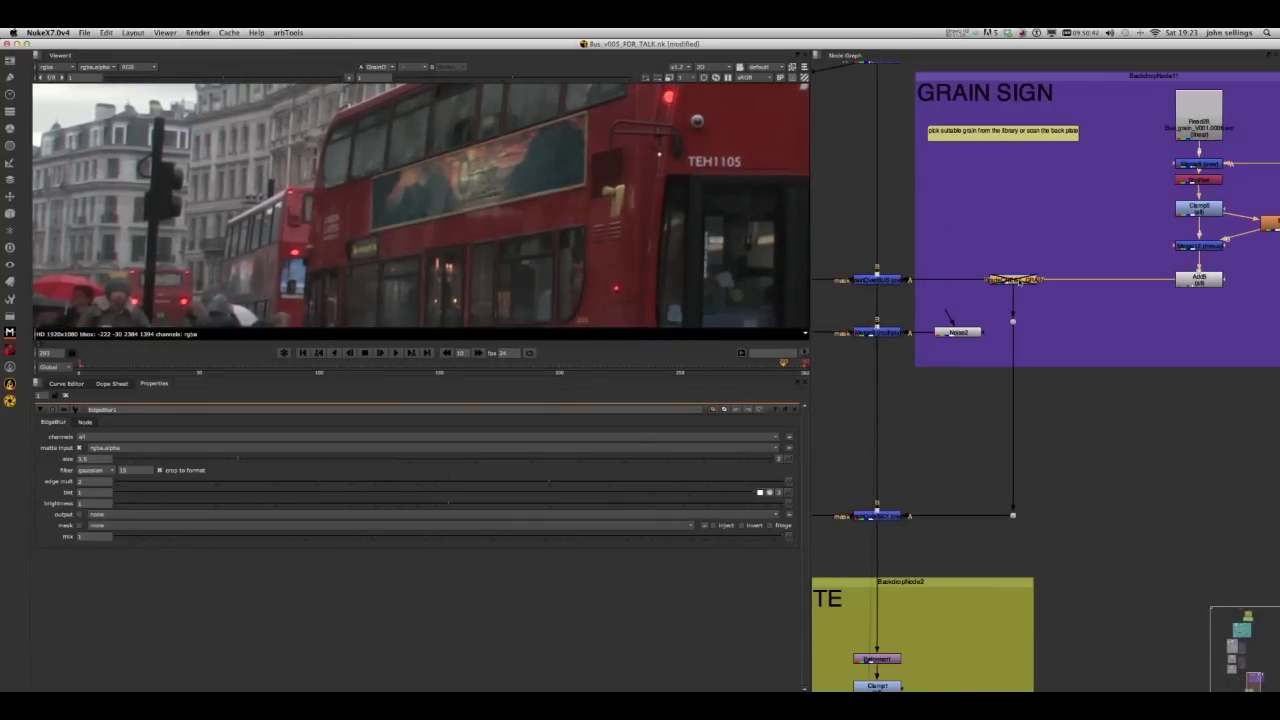
# View the final composite through the Write1 node in the WRITE group
pyautogui.moveTo(935, 365); pyautogui.dragTo(1055, 295, button='middle')
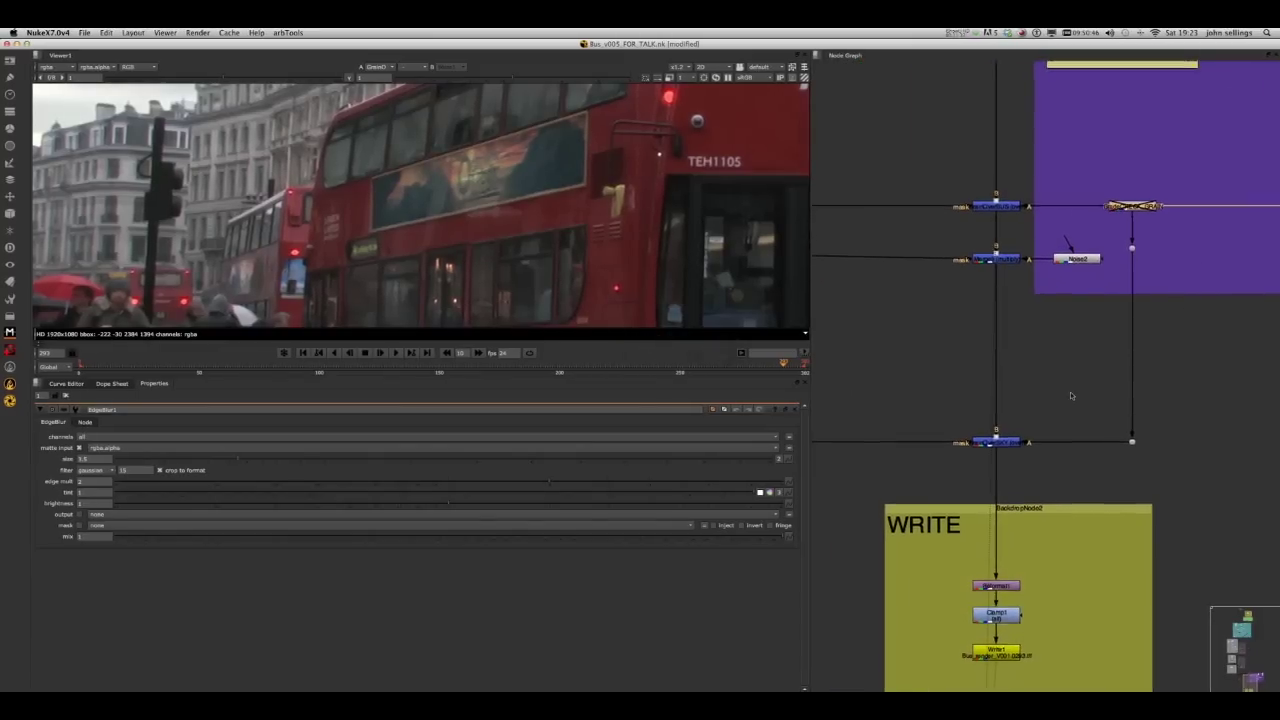
pyautogui.moveTo(1070, 391); pyautogui.dragTo(1137, 215, button='middle')
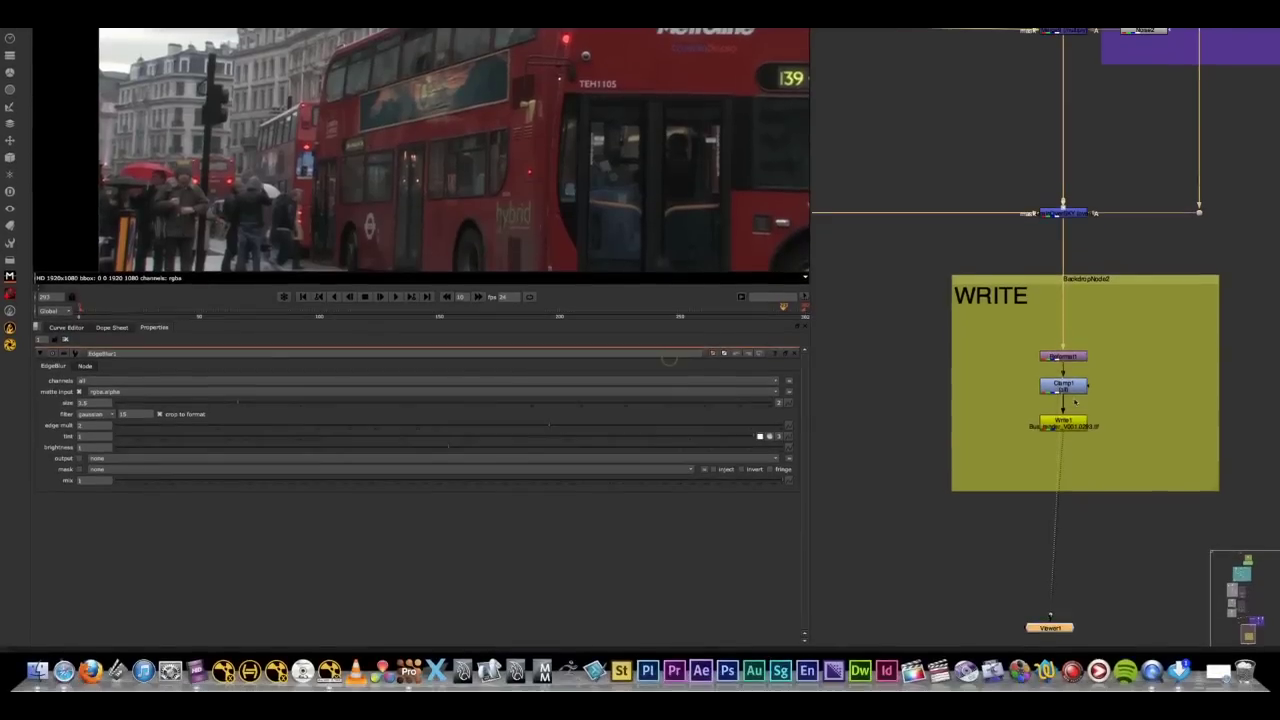
pyautogui.click(1068, 446)
pyautogui.press('1')
pyautogui.click(1073, 431)
pyautogui.press('1')
# Survey the whole node graph, from the top groups down to the WRITE group
pyautogui.scroll(-5, 1125, 430)
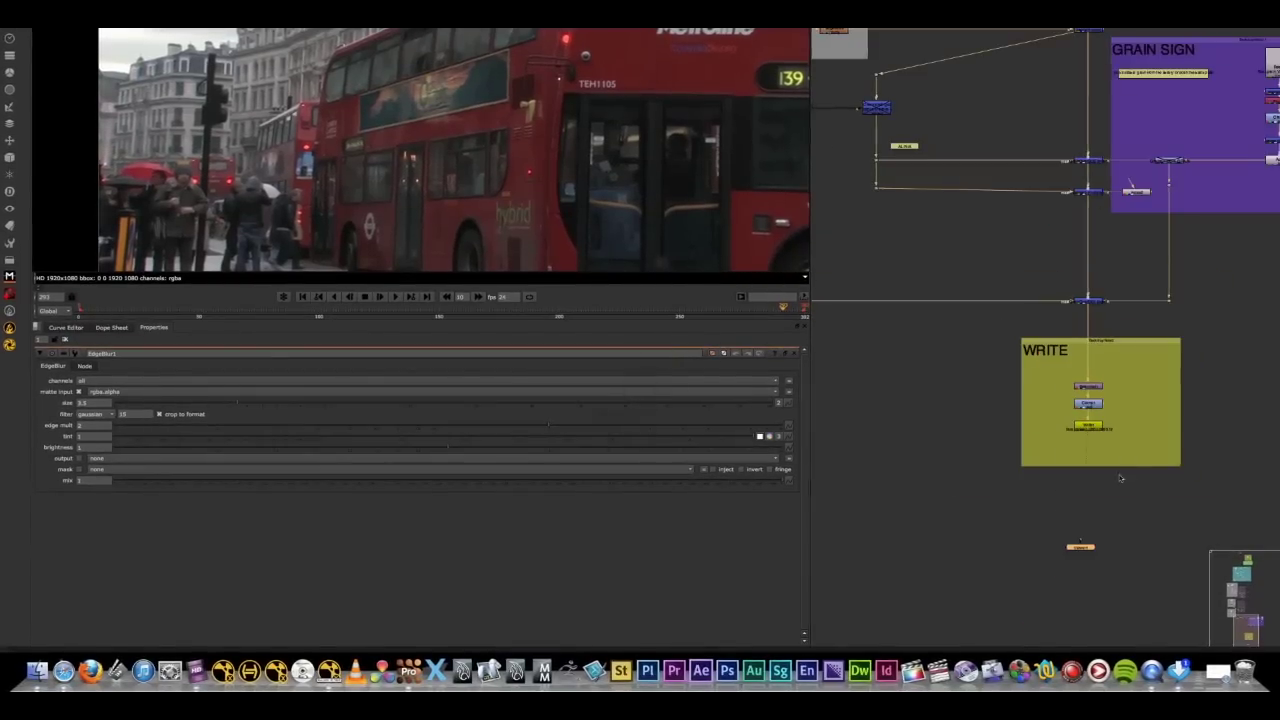
pyautogui.moveTo(1119, 479); pyautogui.dragTo(1154, 439, button='middle')
pyautogui.scroll(-4, 1003, 395)
pyautogui.moveTo(1000, 384); pyautogui.dragTo(1013, 488, button='middle')
pyautogui.scroll(-2, 937, 448)
pyautogui.scroll(-1, 937, 448)
pyautogui.moveTo(937, 448); pyautogui.dragTo(933, 521, button='middle')
pyautogui.scroll(-2, 919, 530)
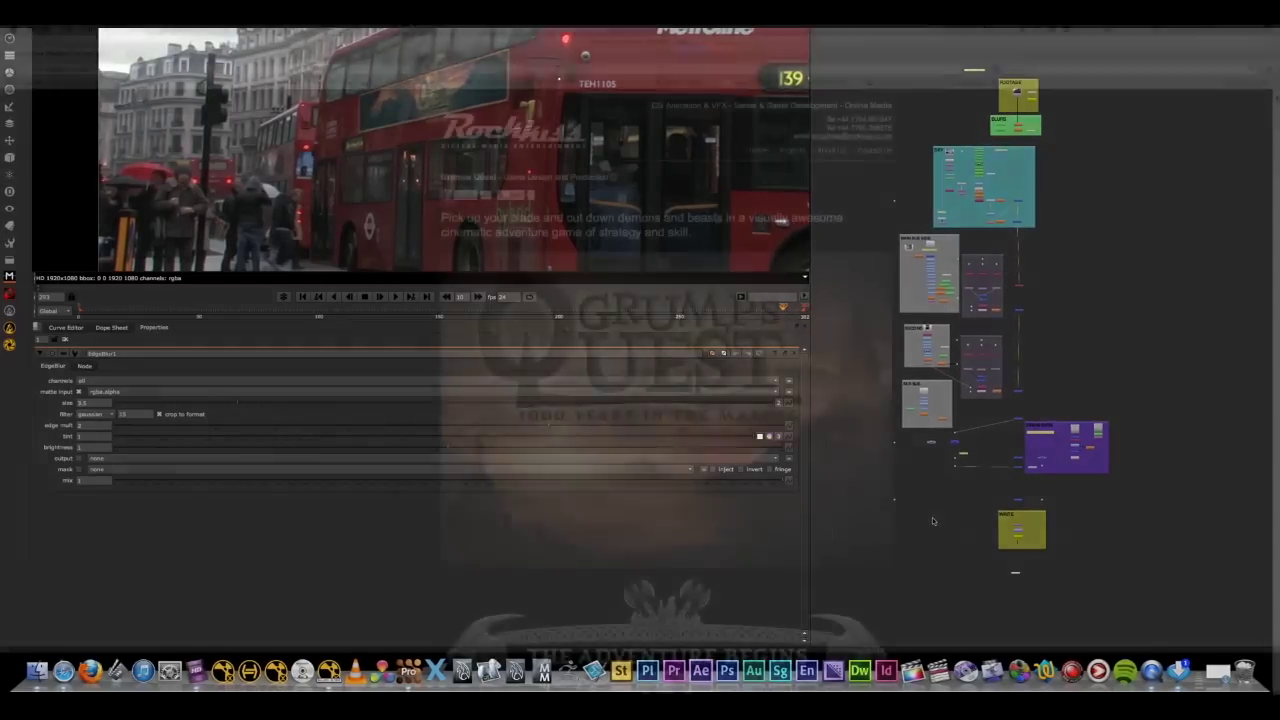